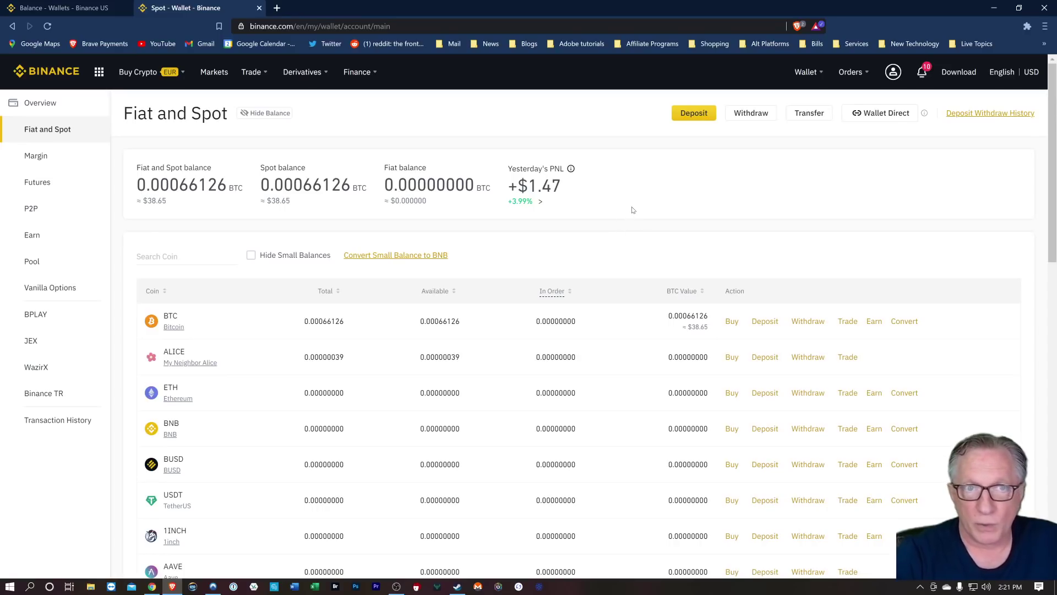
Search 'cake' in Binance and copy the CAKE deposit address on the BEP20 (BSC) network
left_click(181, 256)
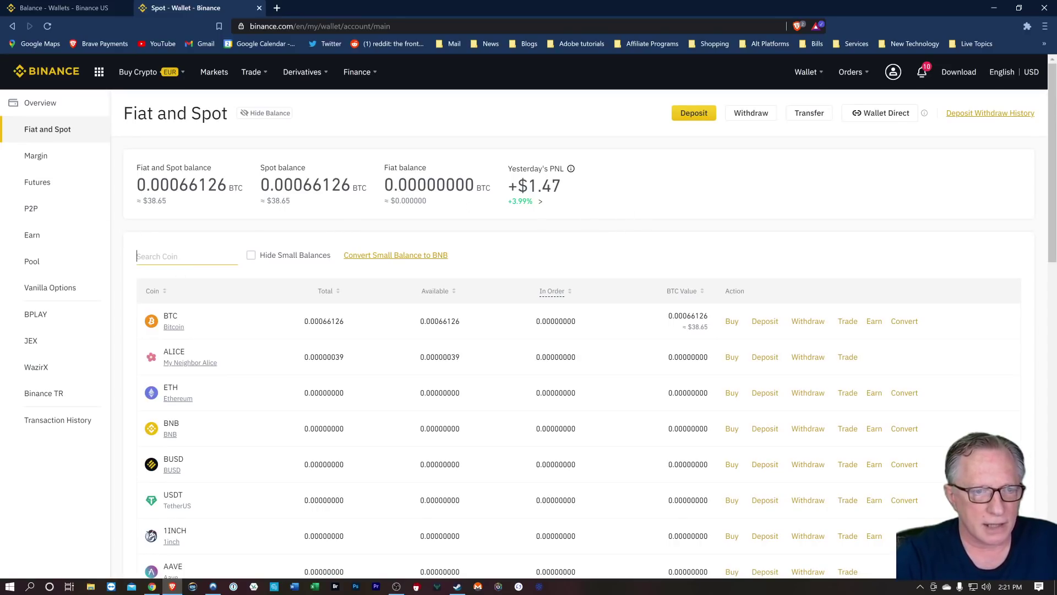
type("cake")
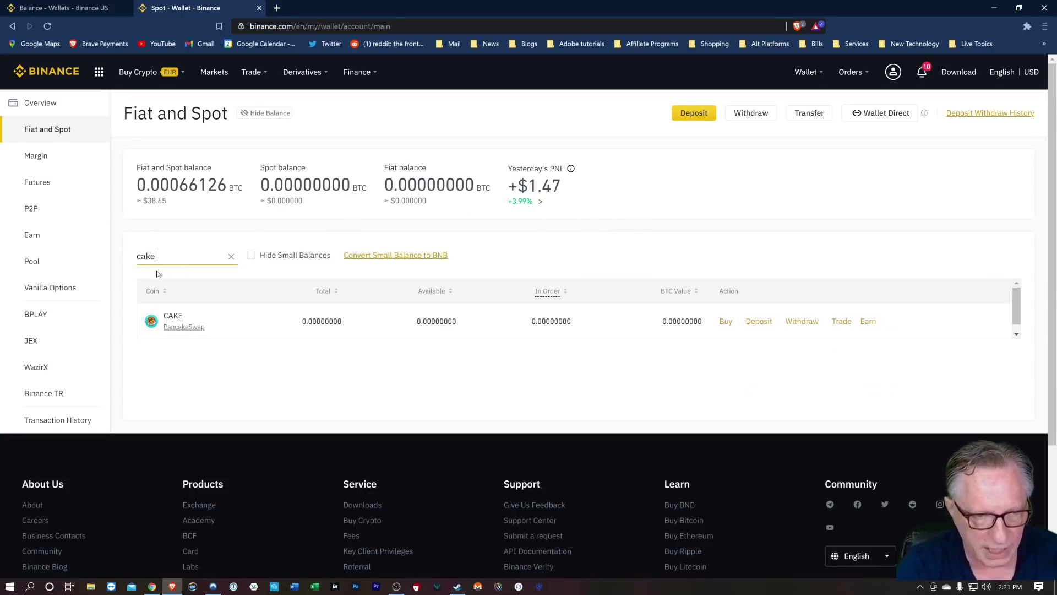
left_click(765, 321)
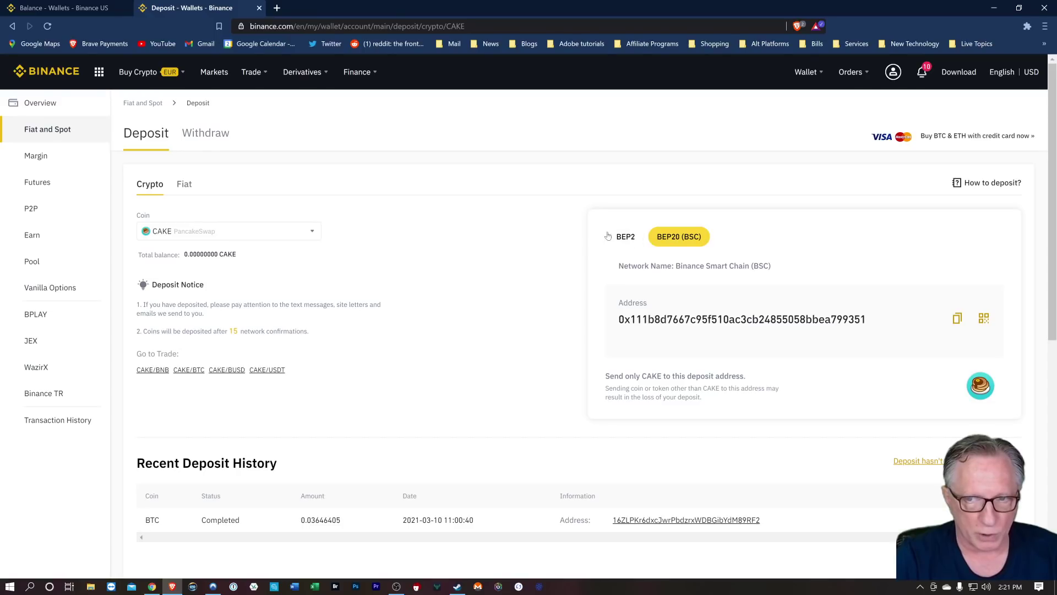
left_click(630, 239)
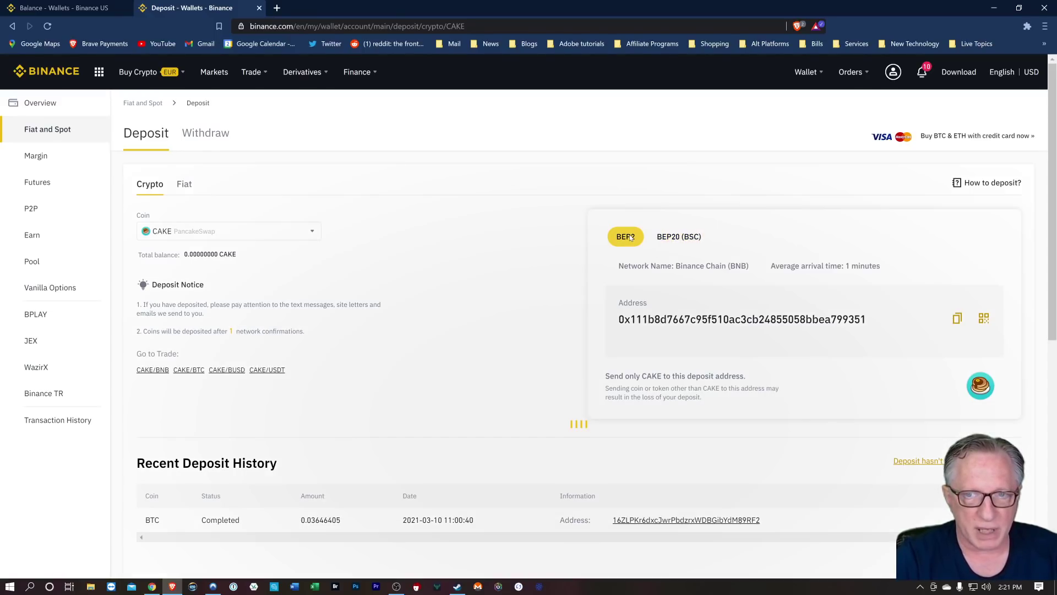
left_click(679, 240)
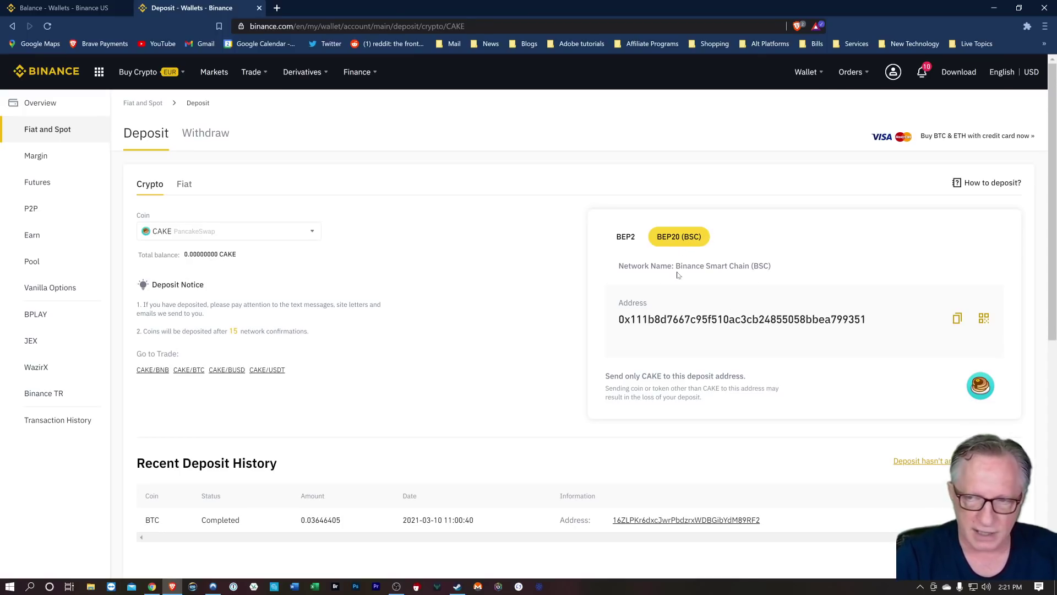
left_click(958, 319)
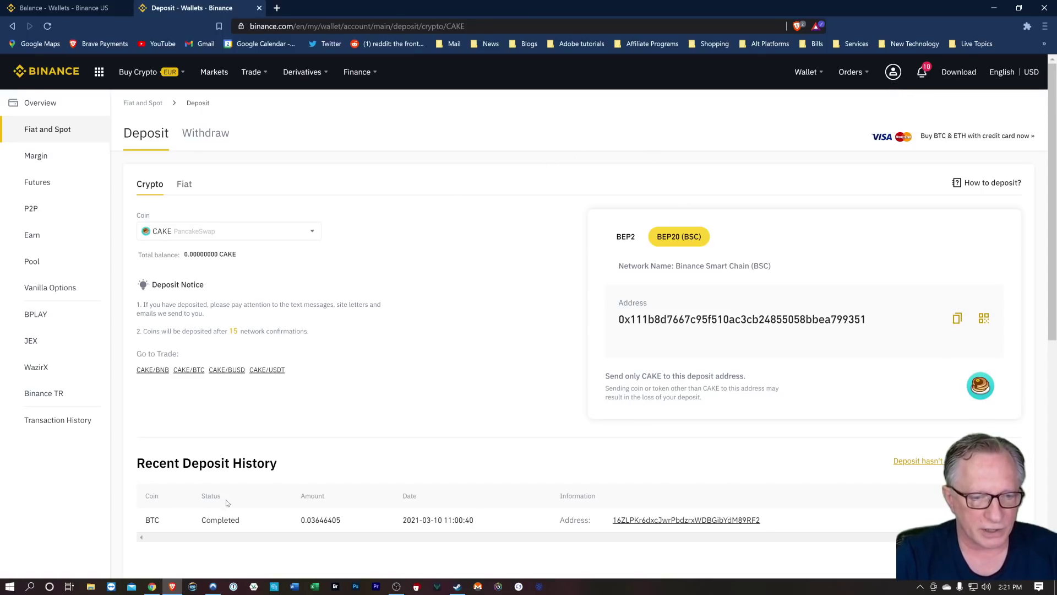
left_click(147, 587)
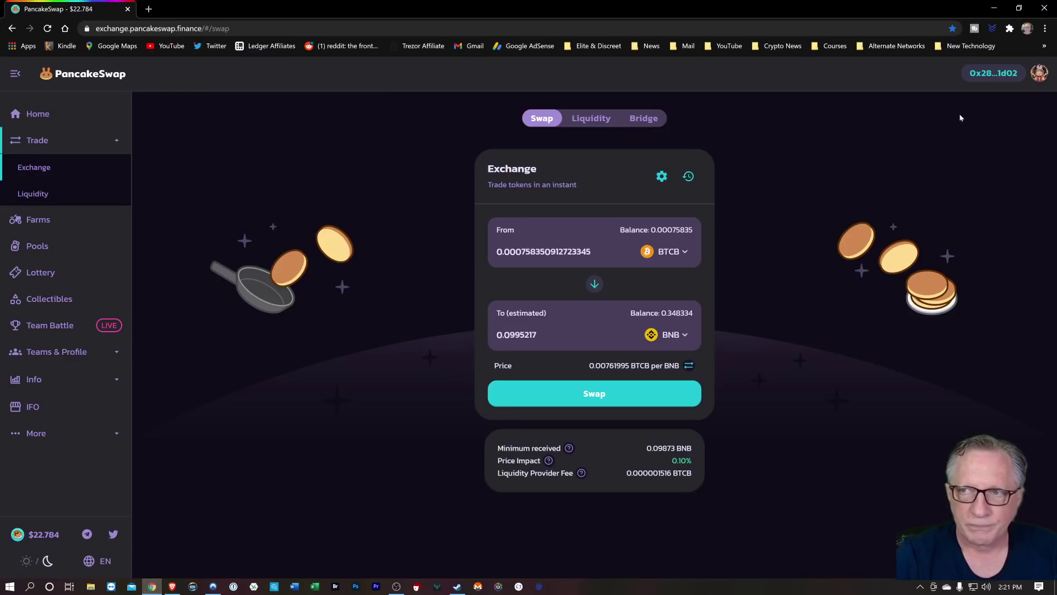
Start a MetaMask Cake send addressed to the pasted Binance CAKE deposit address
left_click(1009, 28)
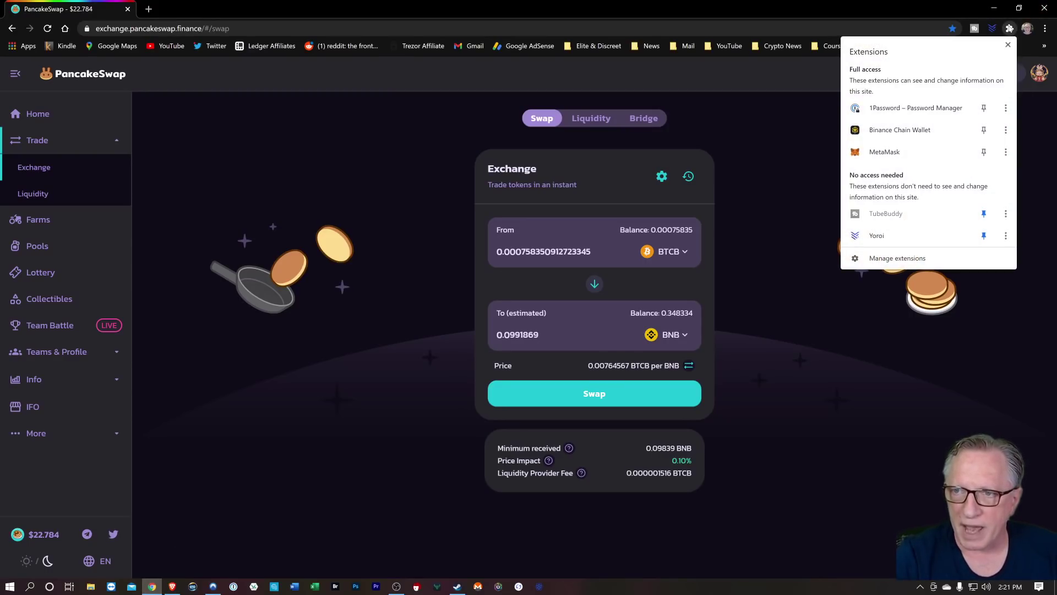
left_click(918, 156)
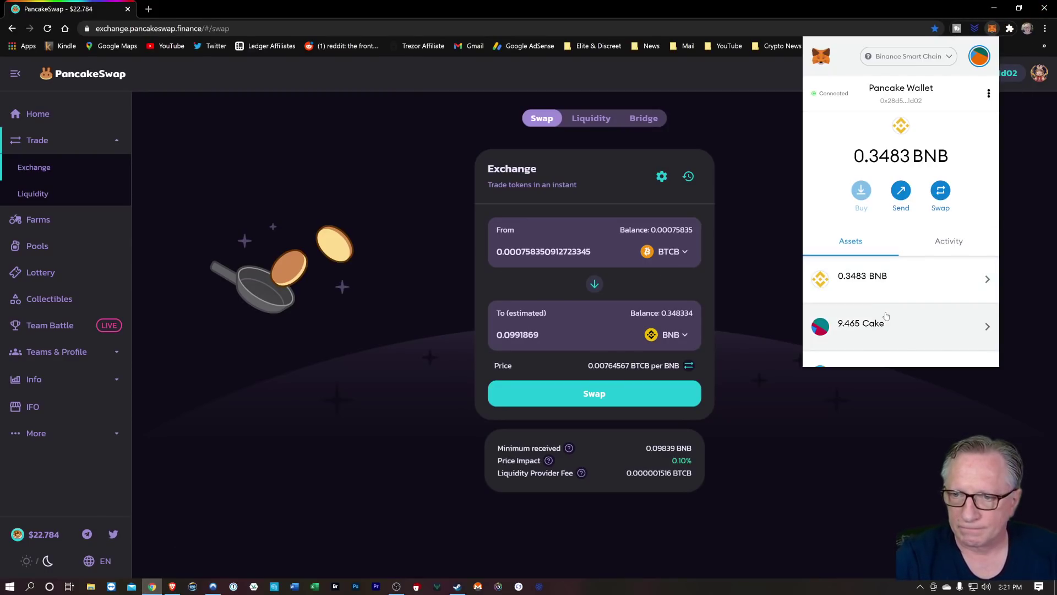
left_click(865, 274)
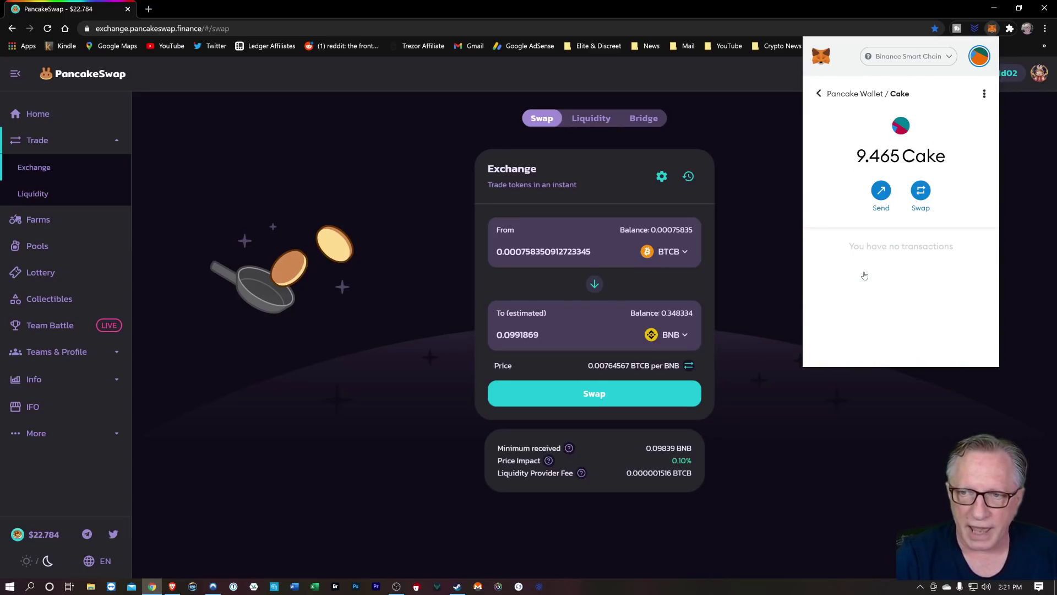
left_click(883, 193)
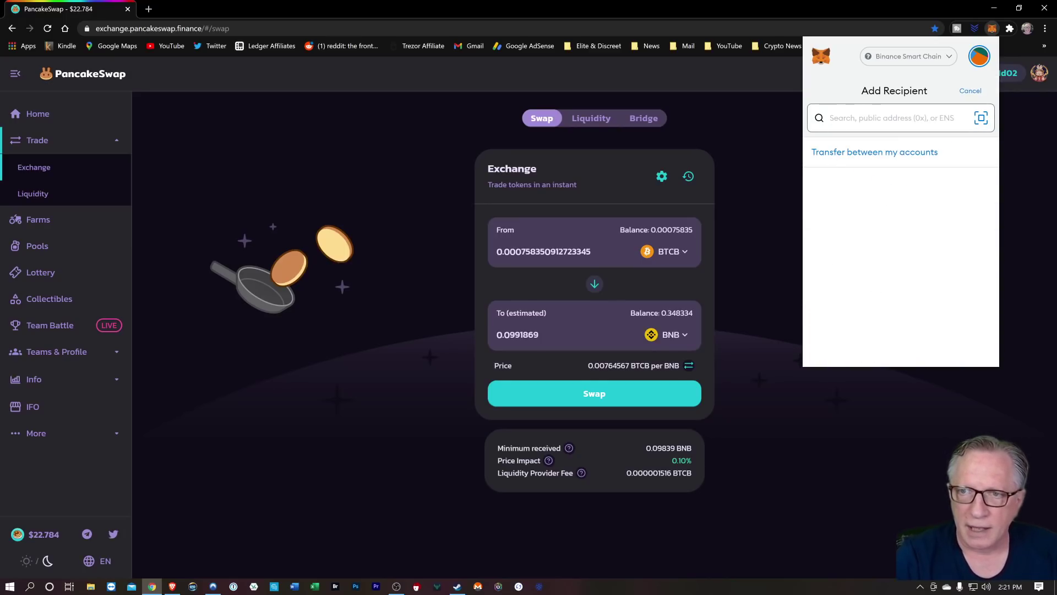
right_click(840, 116)
left_click(875, 198)
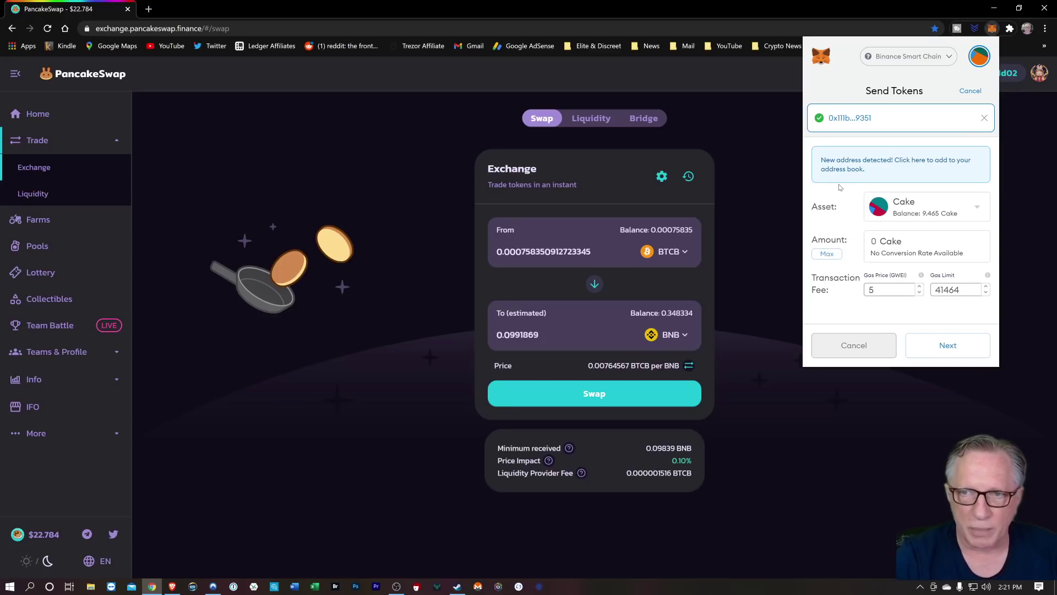
key("alt+Tab")
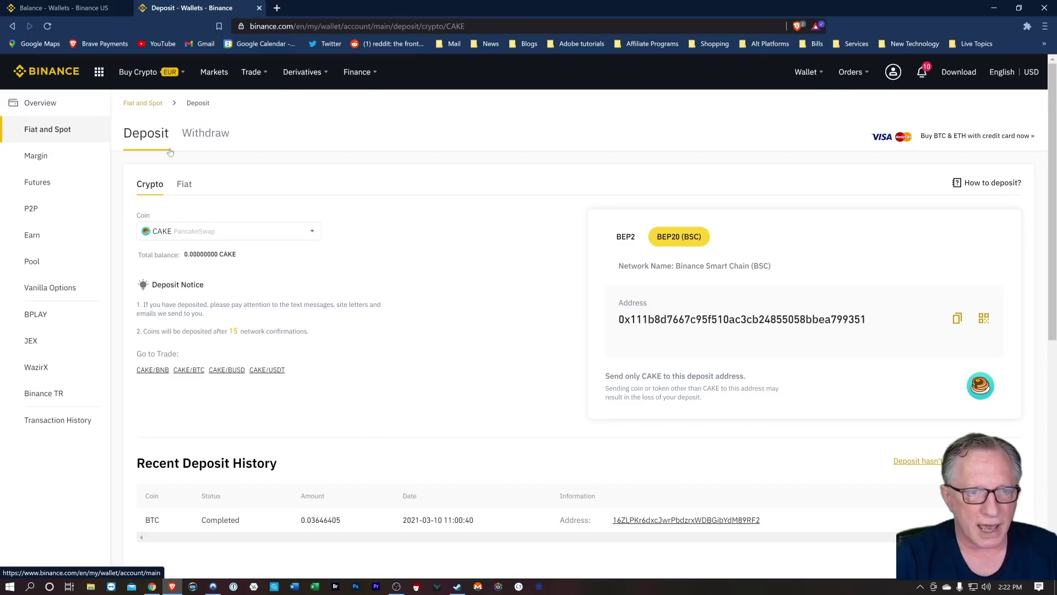
Switch the Binance deposit coin to BNB on BEP20 (BSC), accepting the memo warning, and copy its address
left_click(311, 232)
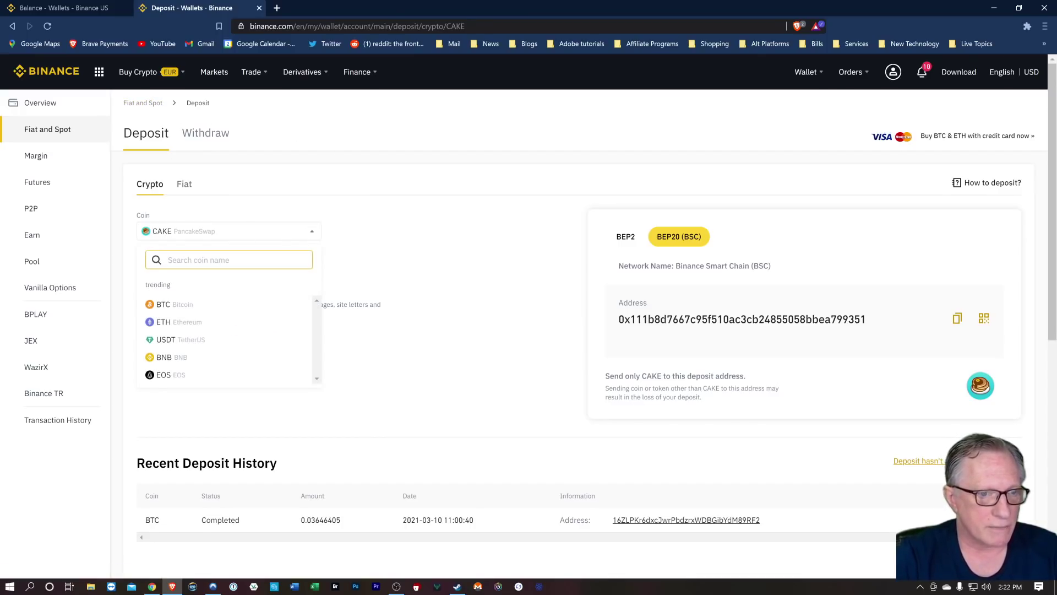
left_click(164, 356)
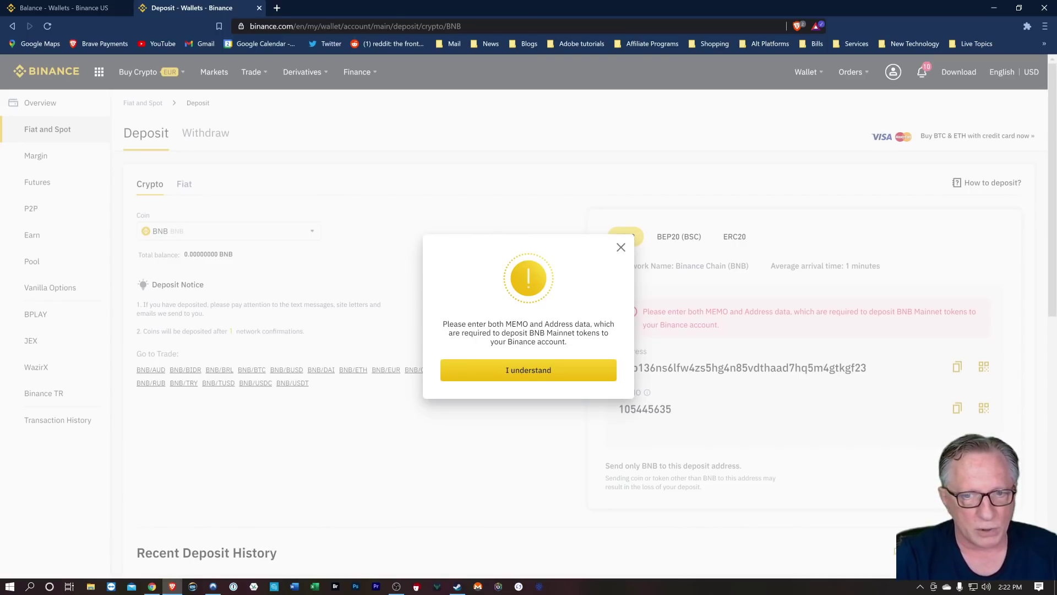
left_click(527, 370)
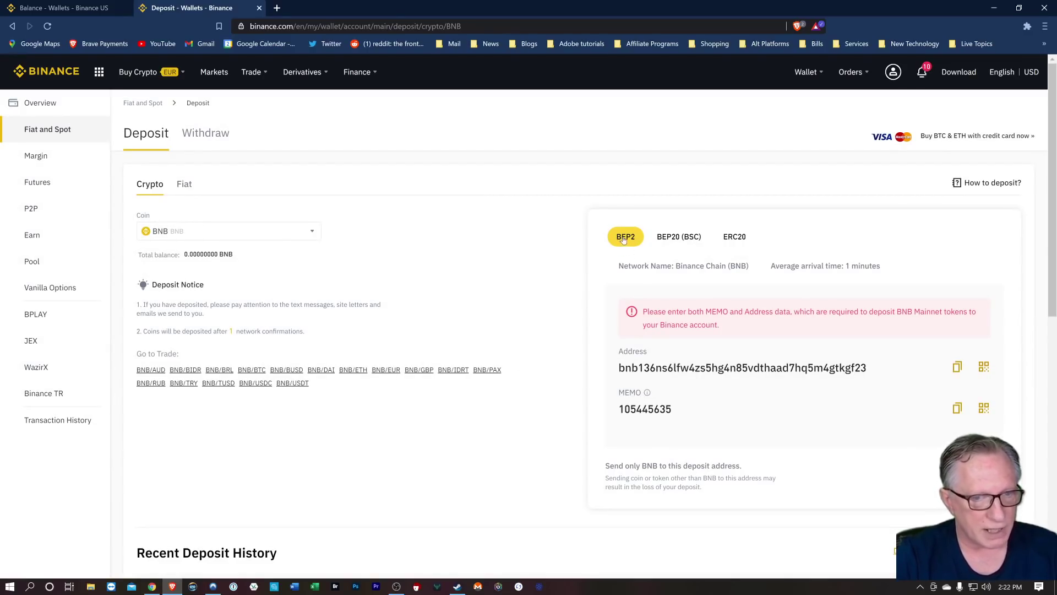
left_click(680, 239)
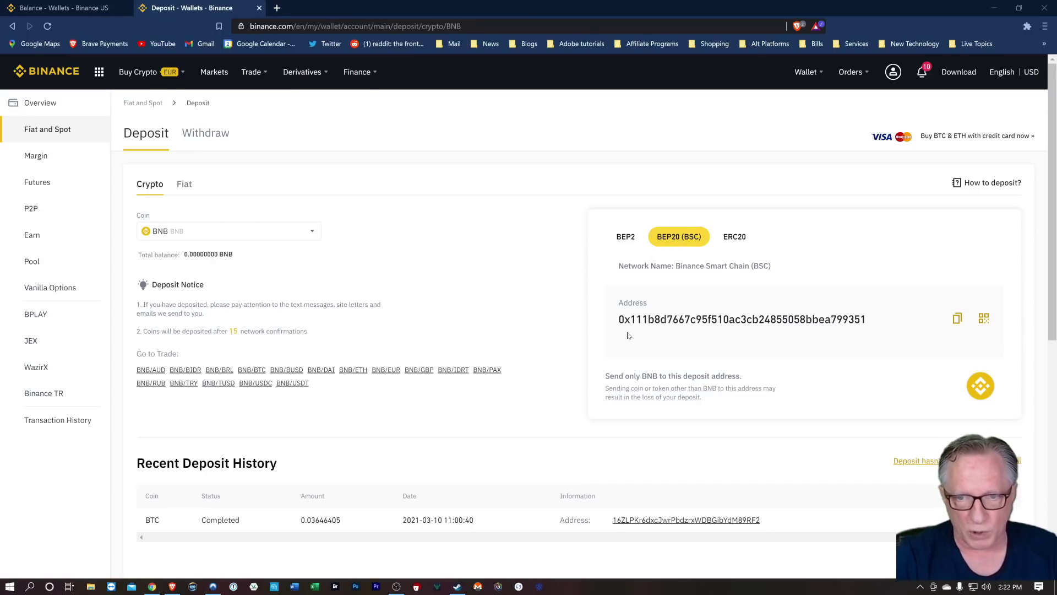
left_click(957, 320)
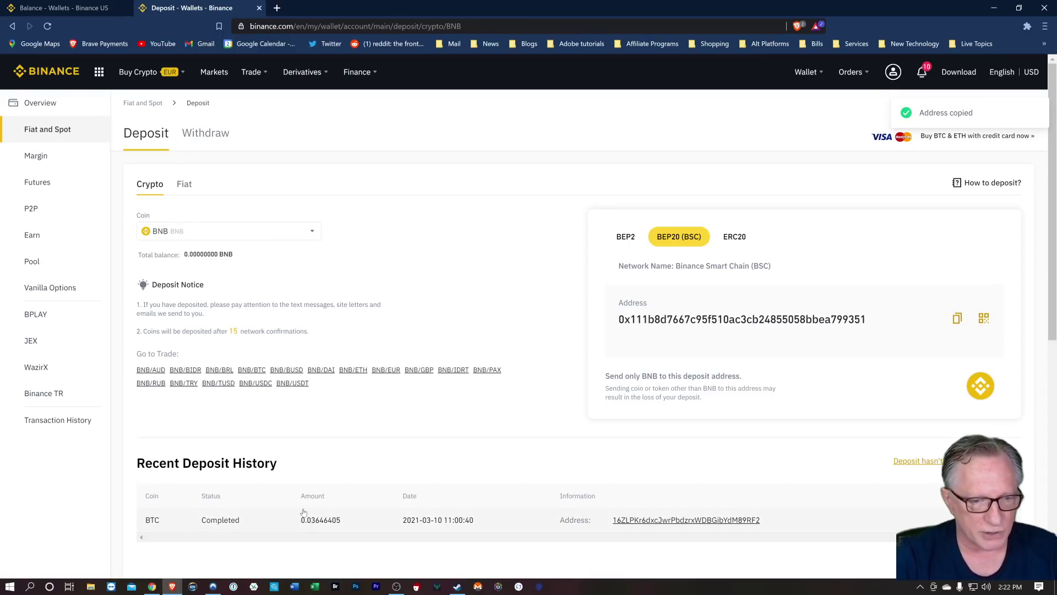
left_click(152, 587)
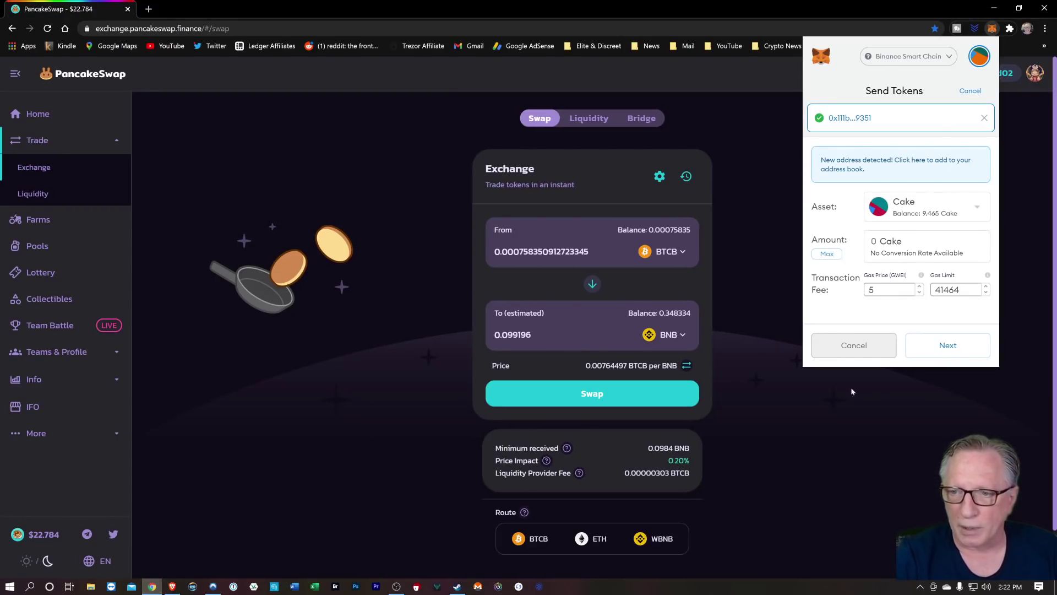
Replace the Cake send with a Max BNB send of 0.34823 to the copied deposit address
left_click(848, 348)
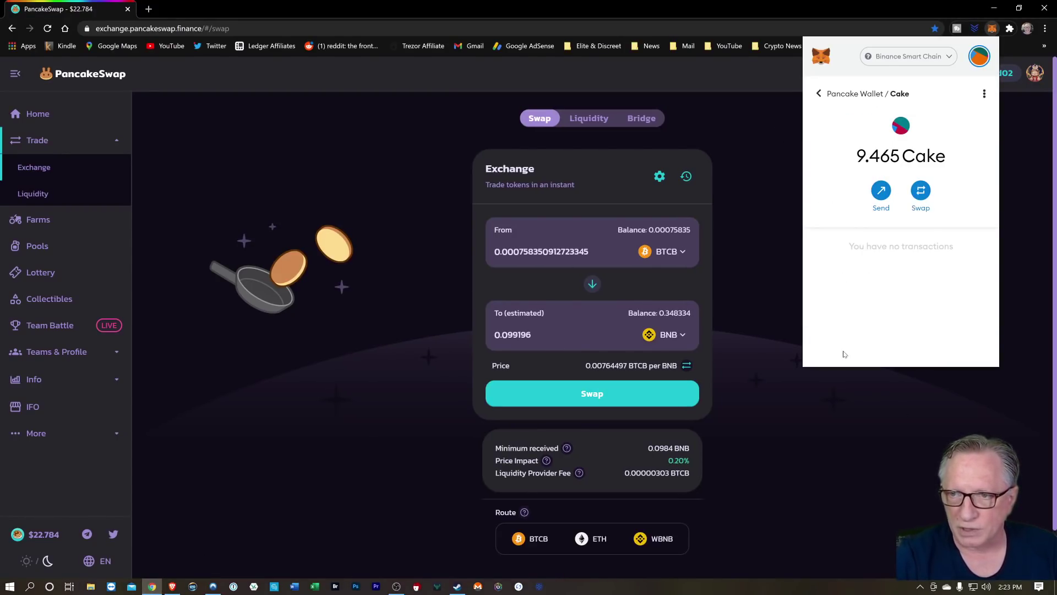
left_click(821, 93)
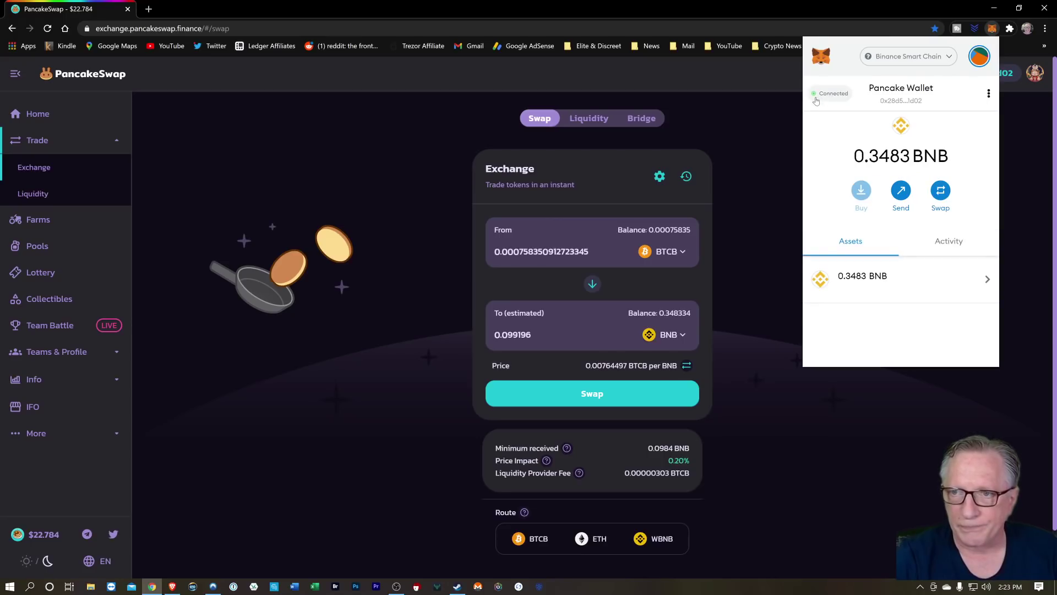
left_click(856, 279)
left_click(900, 189)
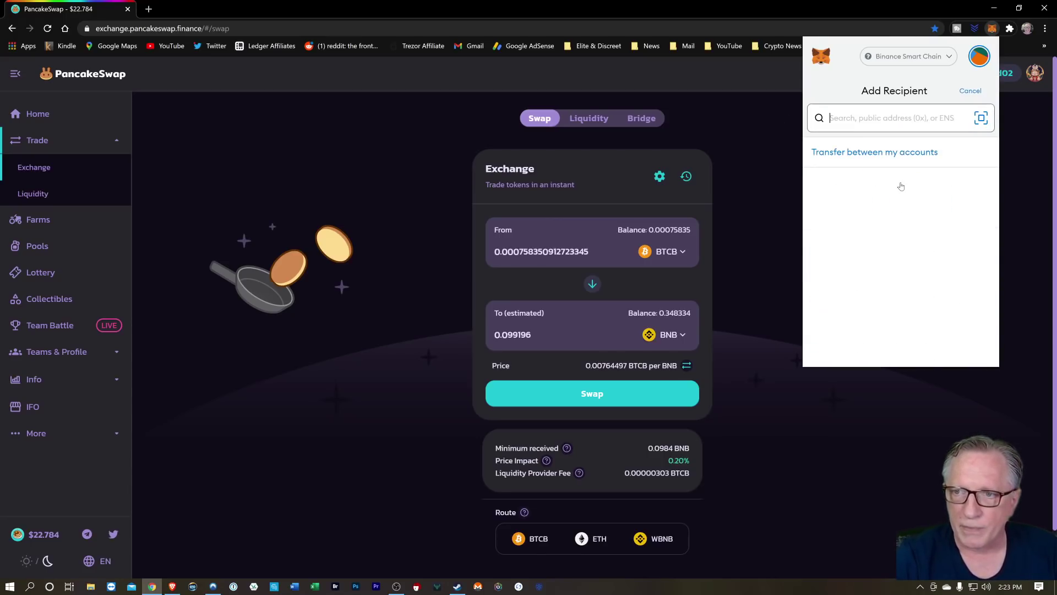
right_click(840, 117)
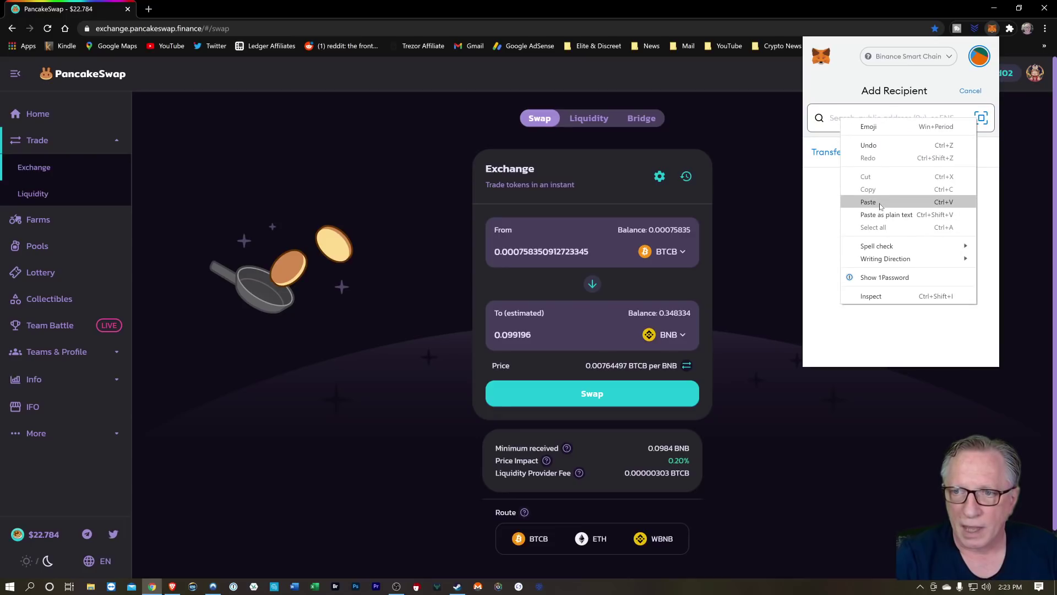
left_click(879, 206)
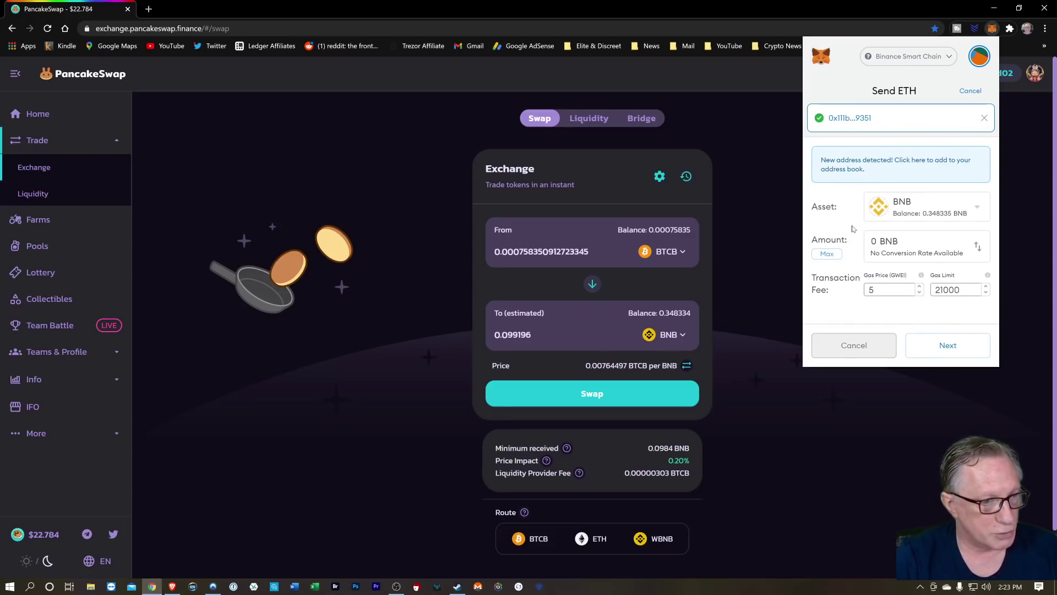
left_click(827, 254)
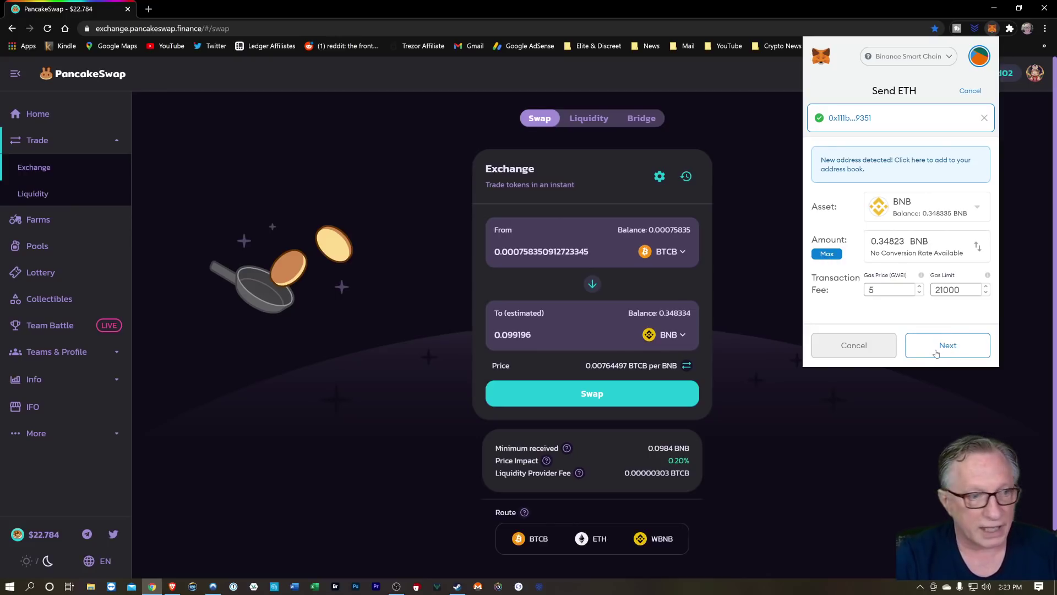
left_click(949, 342)
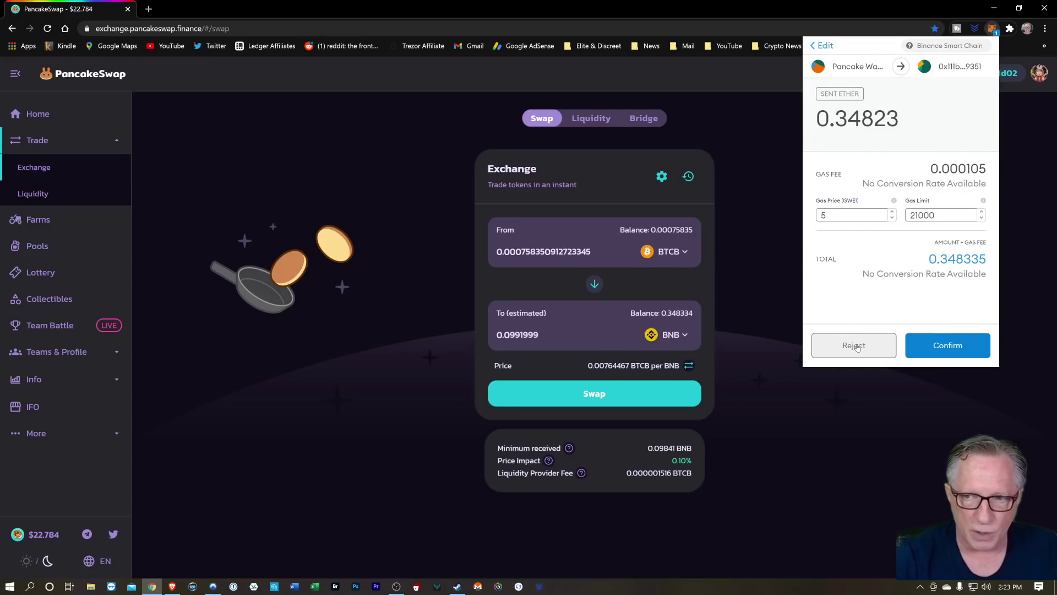
key("alt+Tab")
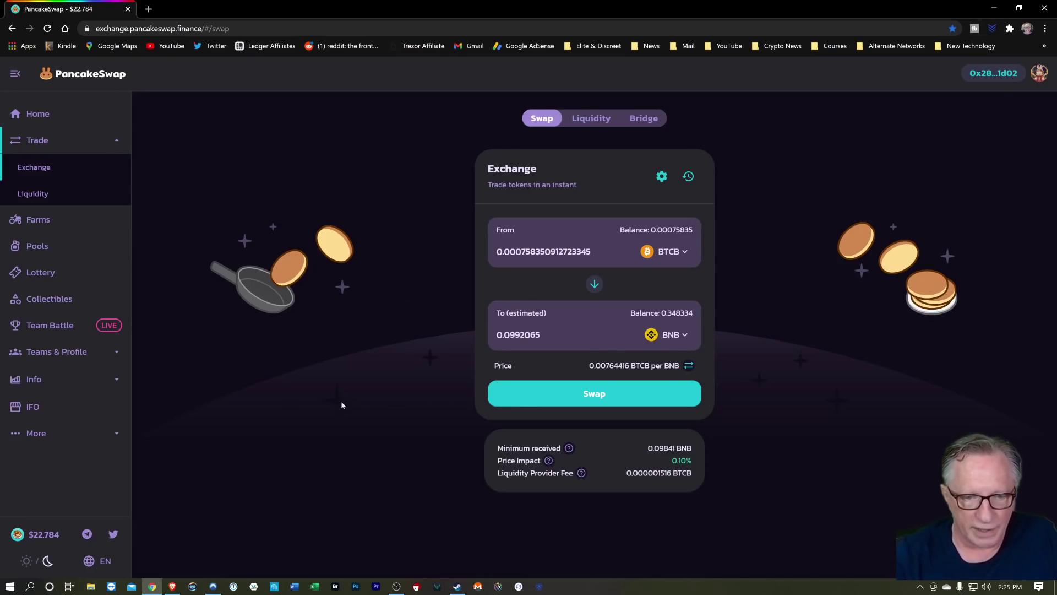
Make BTCB the receiving token in the PancakeSwap swap from 0.09976 BNB, then open a new tab
left_click(686, 337)
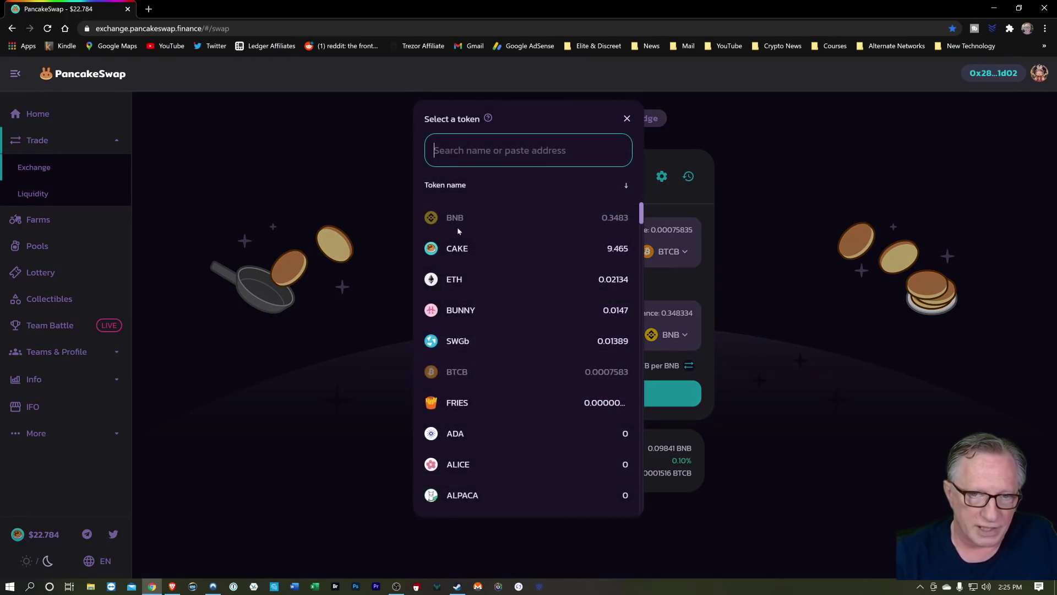
scroll(503, 371, "down", 2)
left_click(465, 318)
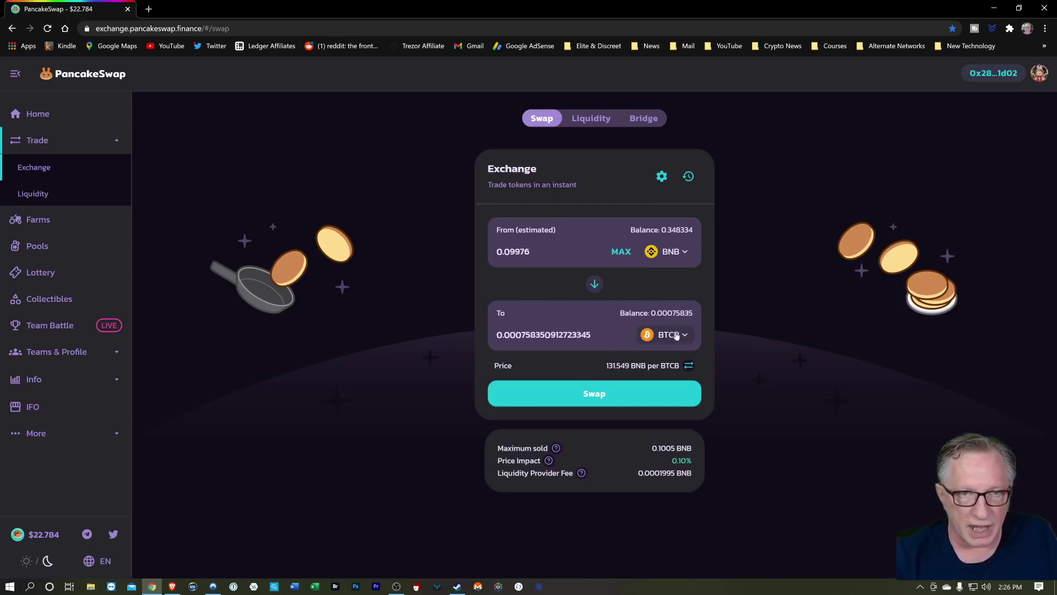
left_click(149, 8)
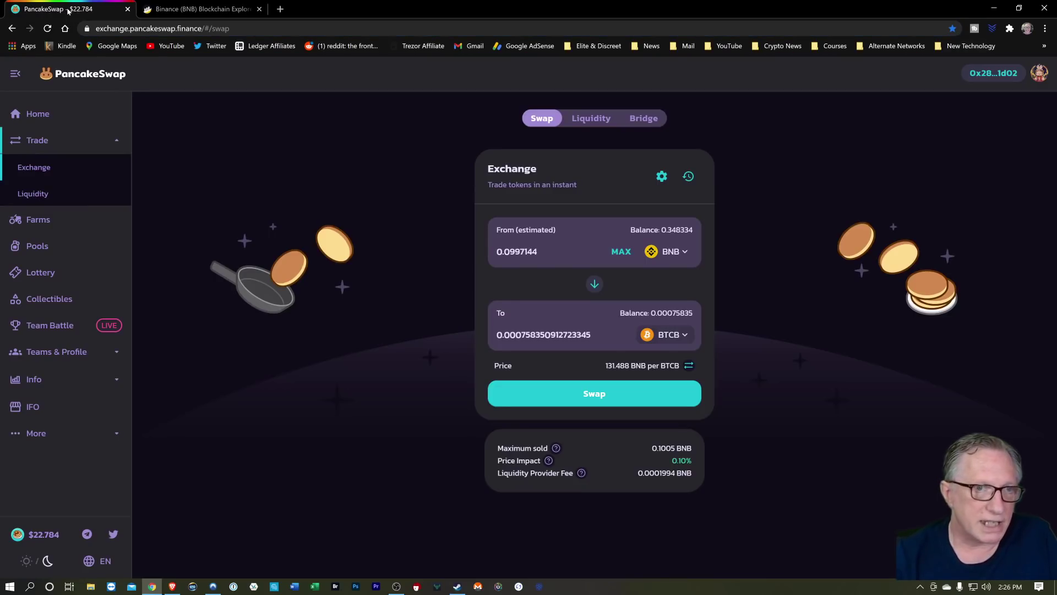
Search 'btcb' on BscScan and copy the Binance-Peg BTCB Token contract address
left_click(201, 9)
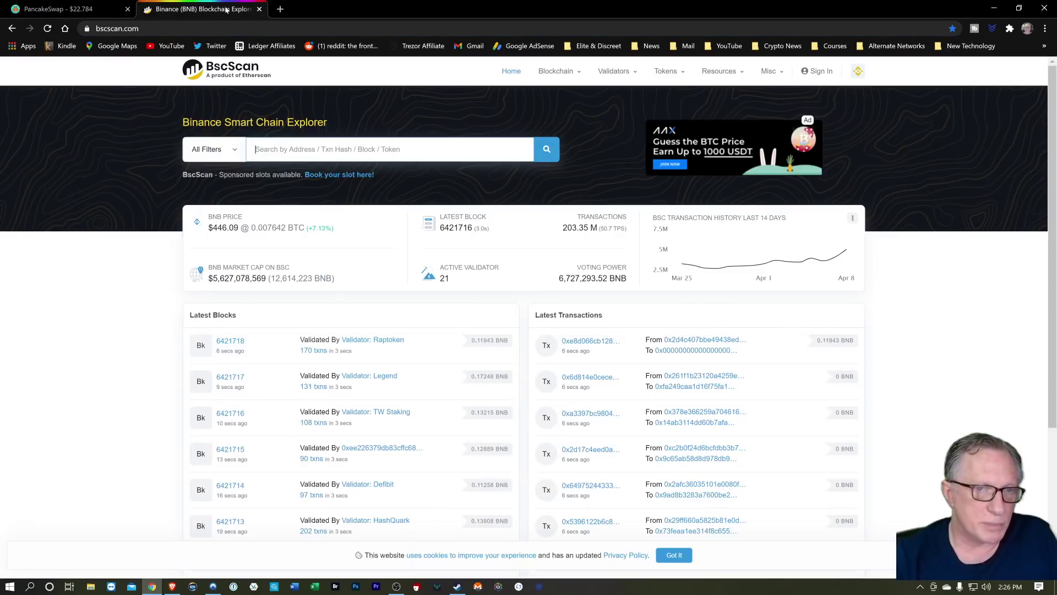
type("btcb")
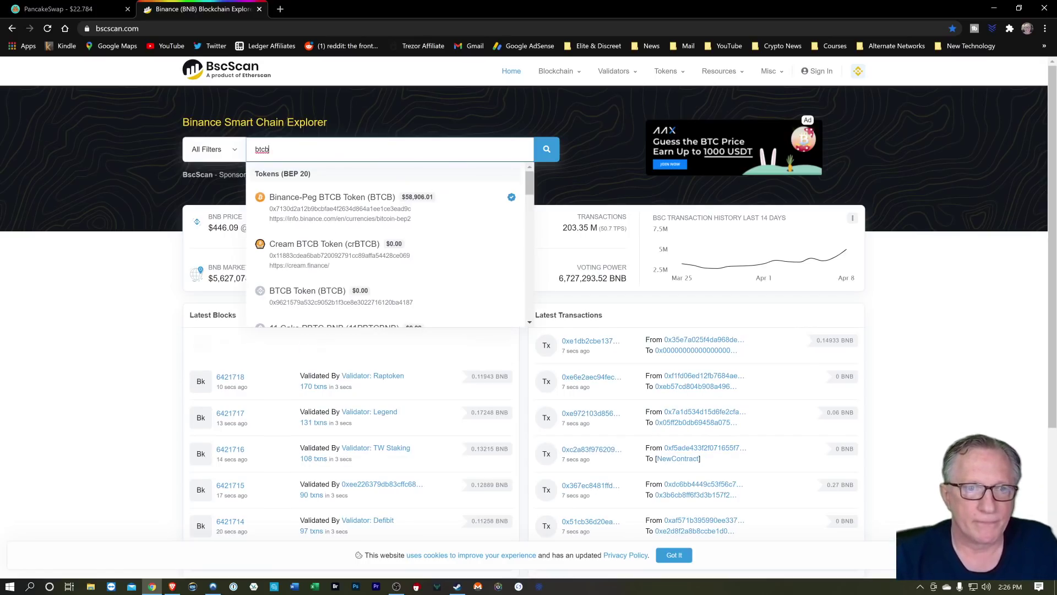
left_click(317, 198)
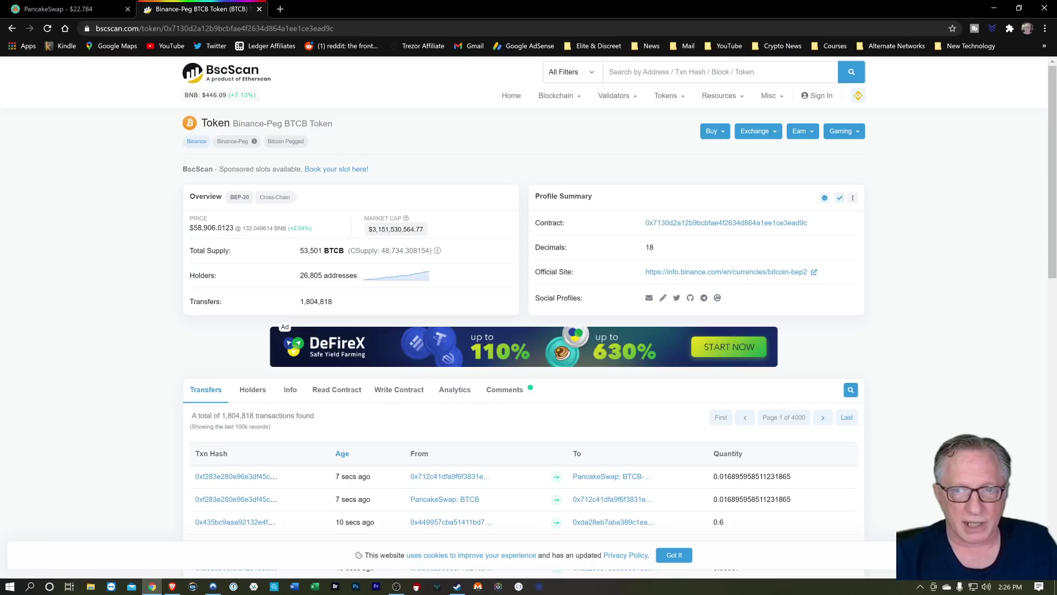
left_click(814, 223)
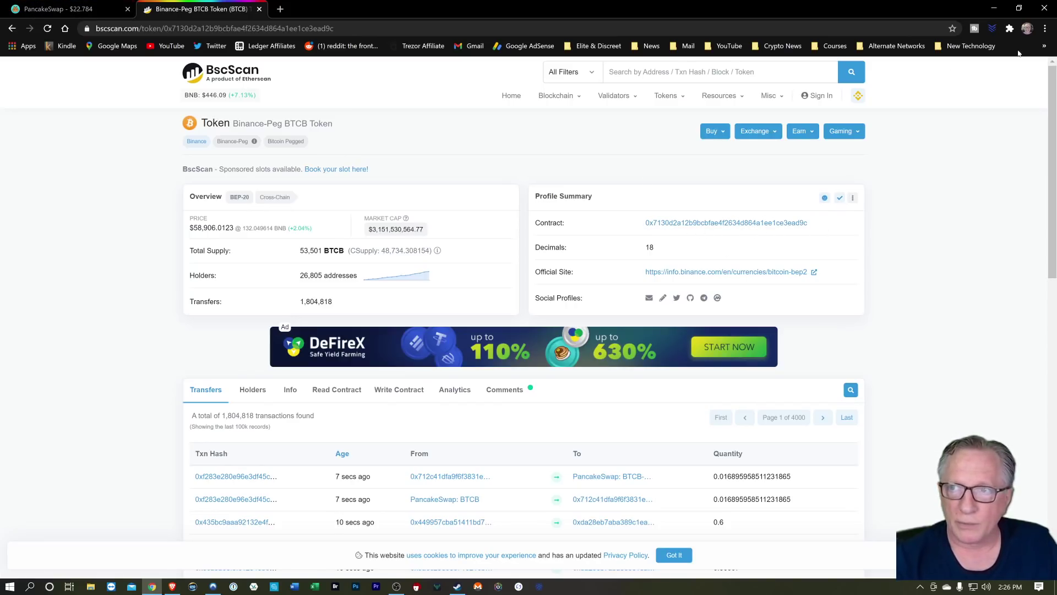
left_click(1009, 28)
left_click(916, 154)
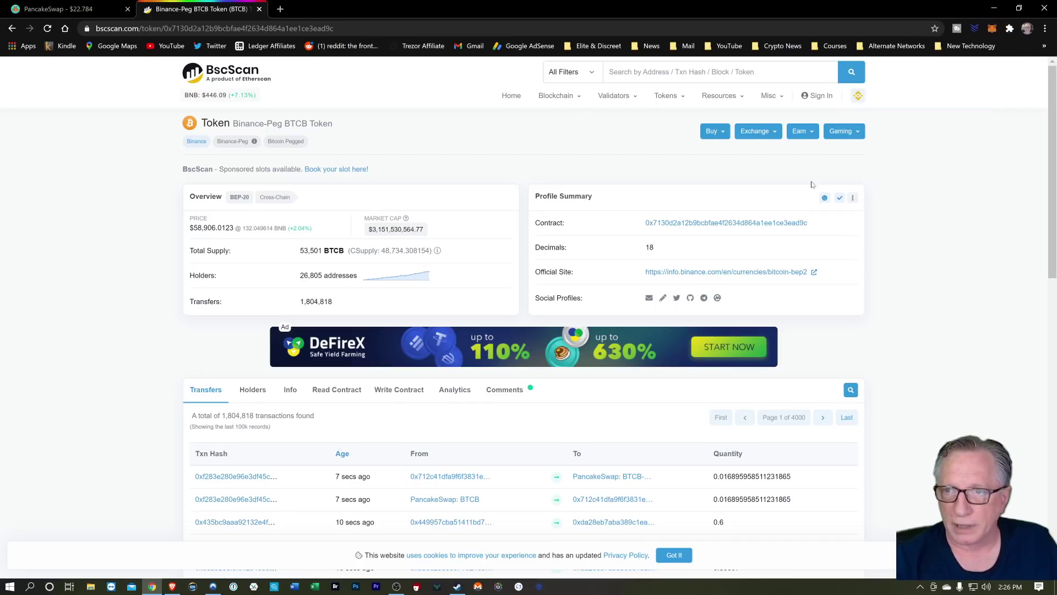
Add BTCB to MetaMask as a custom token using the pasted contract address
scroll(875, 284, "down", 3)
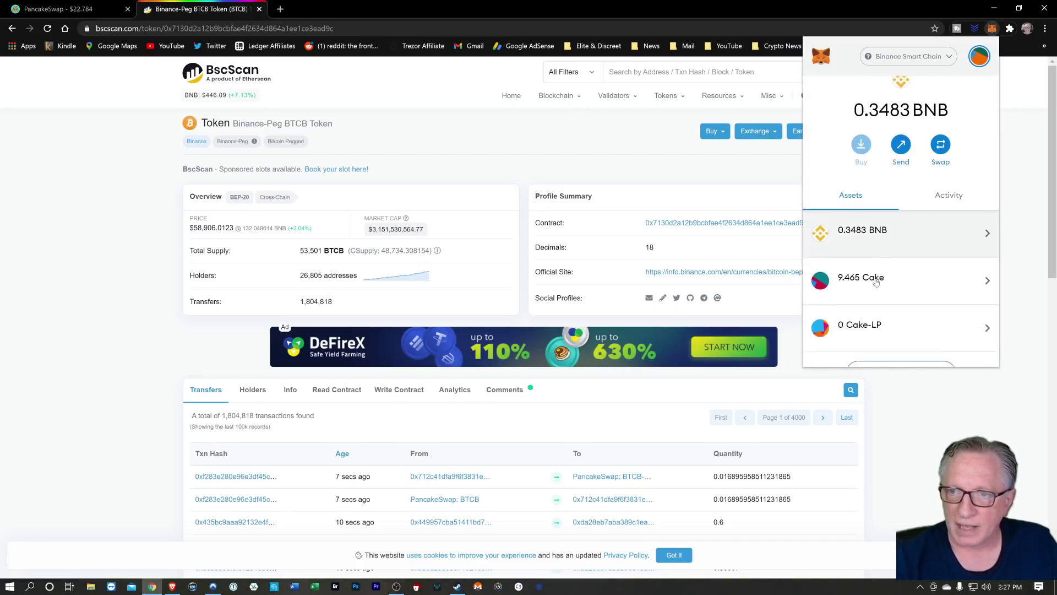
left_click(887, 353)
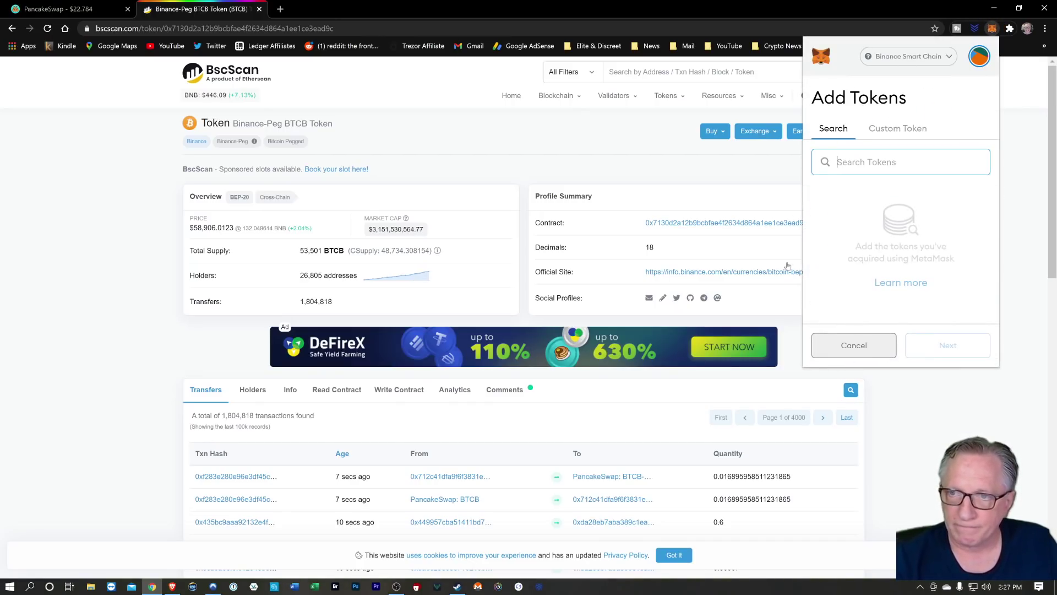
left_click(898, 128)
right_click(838, 175)
left_click(864, 258)
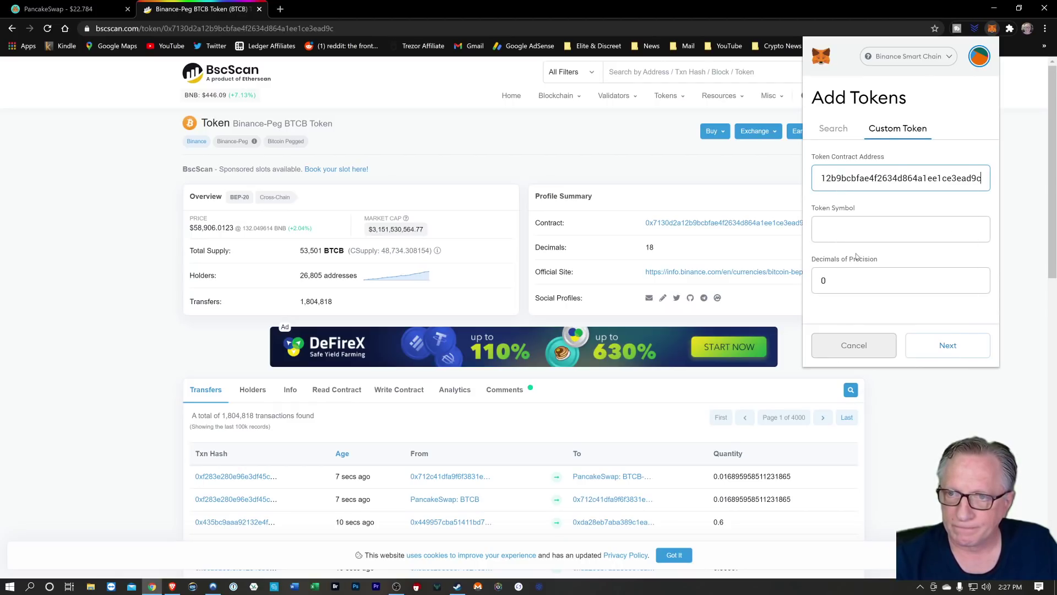
left_click(946, 342)
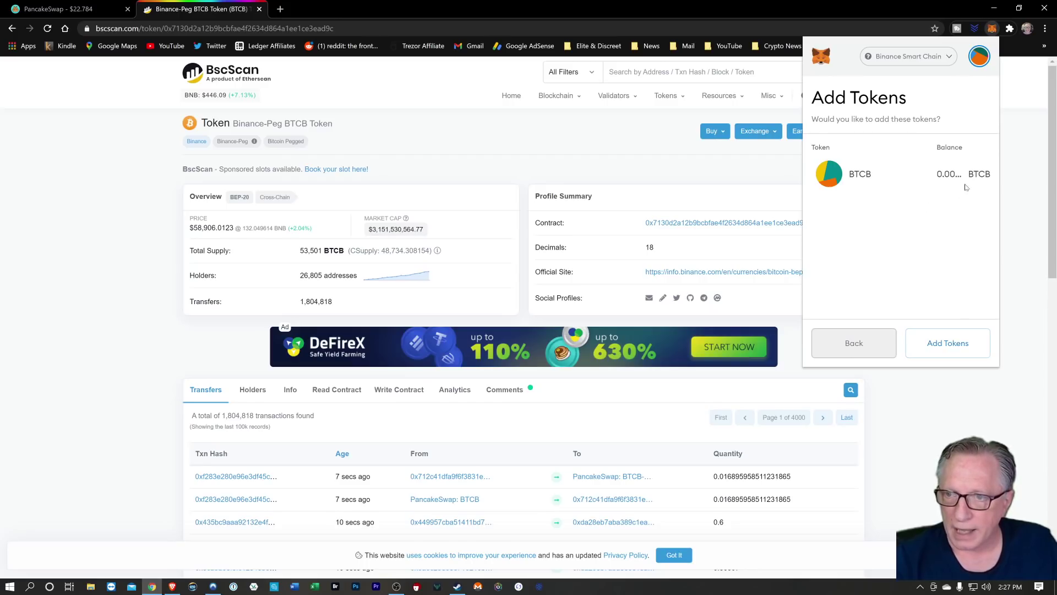
left_click(939, 341)
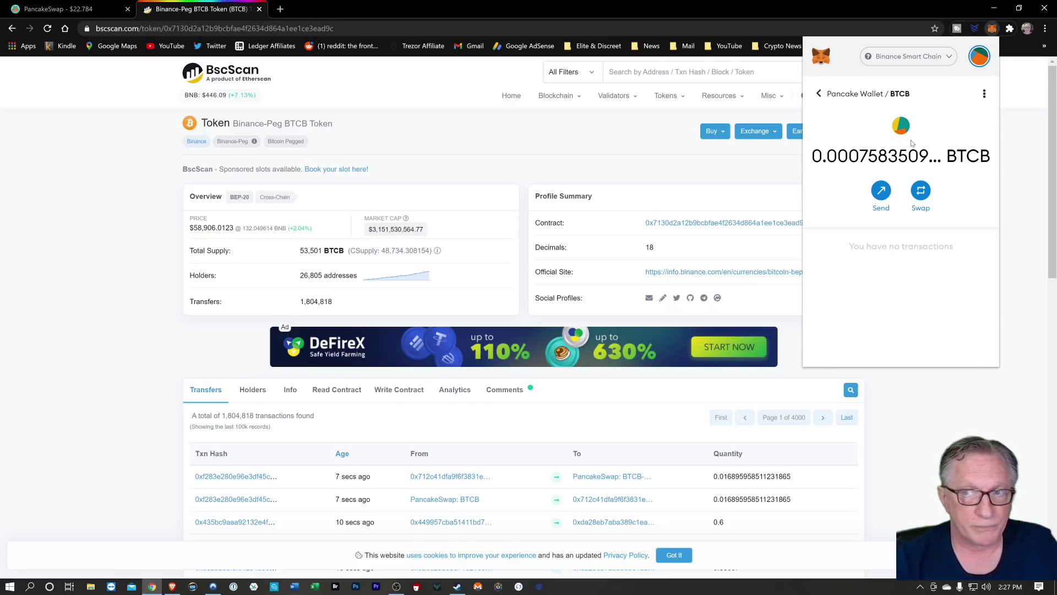
Change PancakeSwap's receiving token from BTCB to ETH, then return to BscScan
left_click(72, 10)
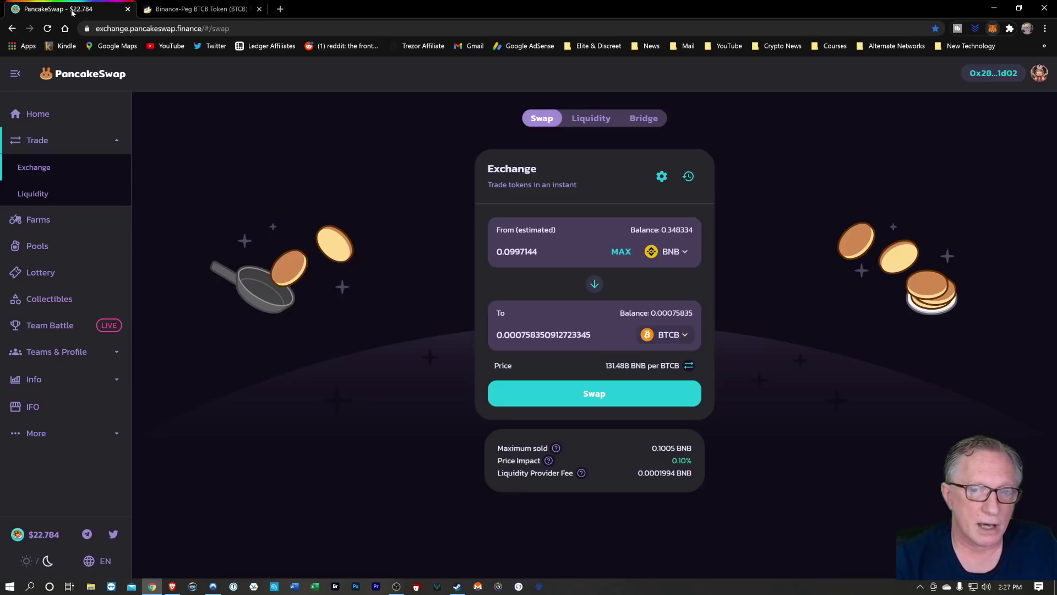
left_click(687, 337)
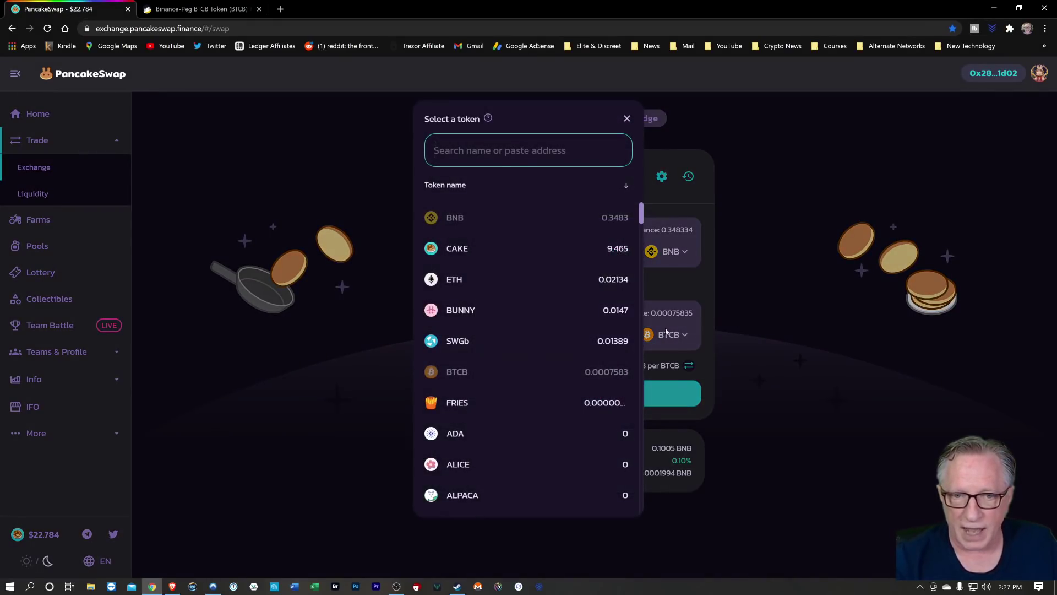
left_click(462, 284)
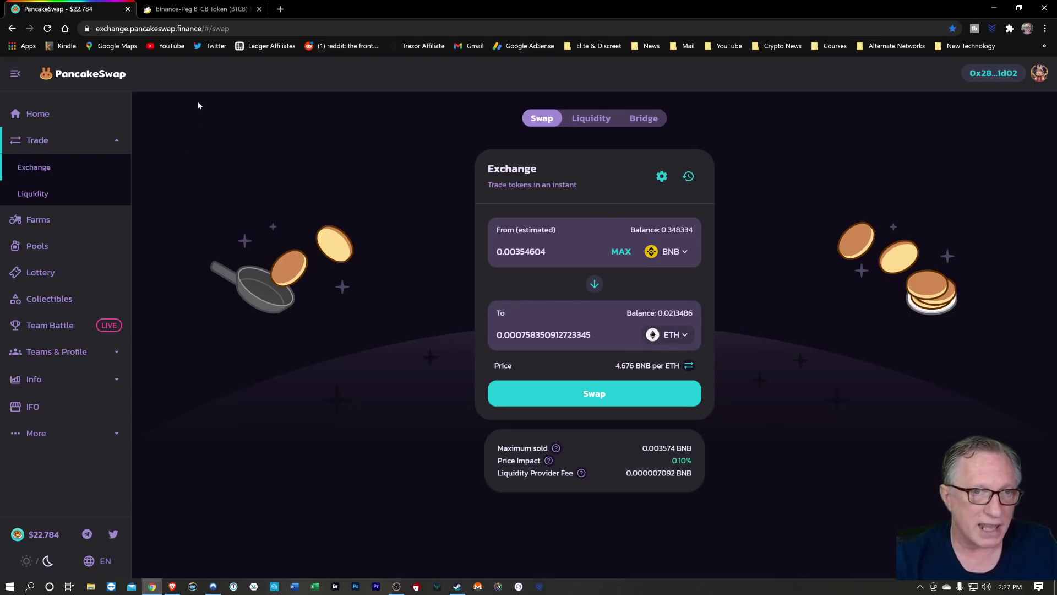
left_click(209, 13)
Search 'eth' on BscScan and copy the Binance-Peg Ethereum Token contract address
left_click(715, 72)
type("eth")
key("Return")
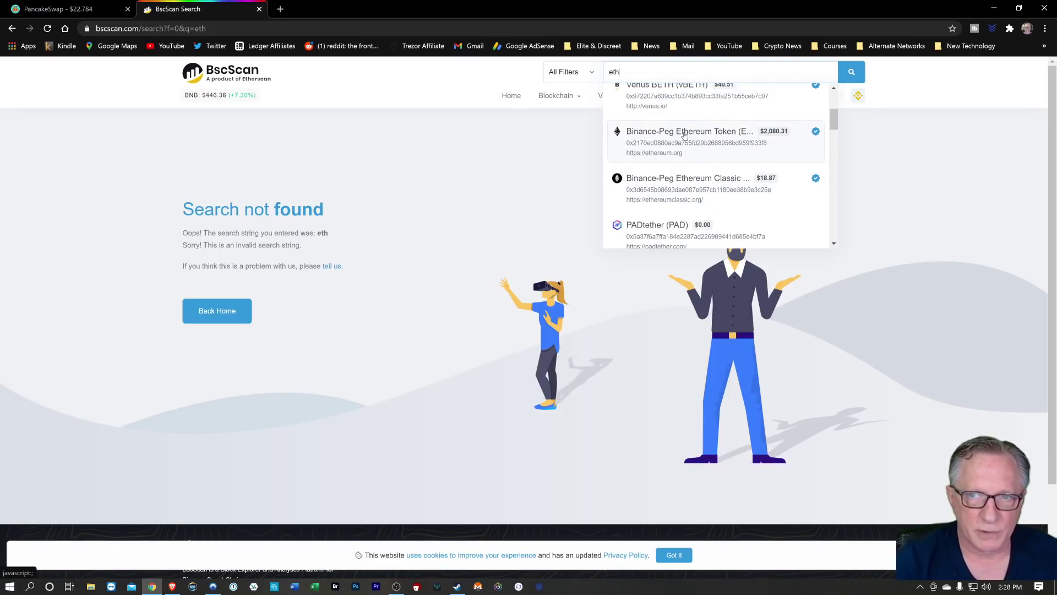
left_click(683, 134)
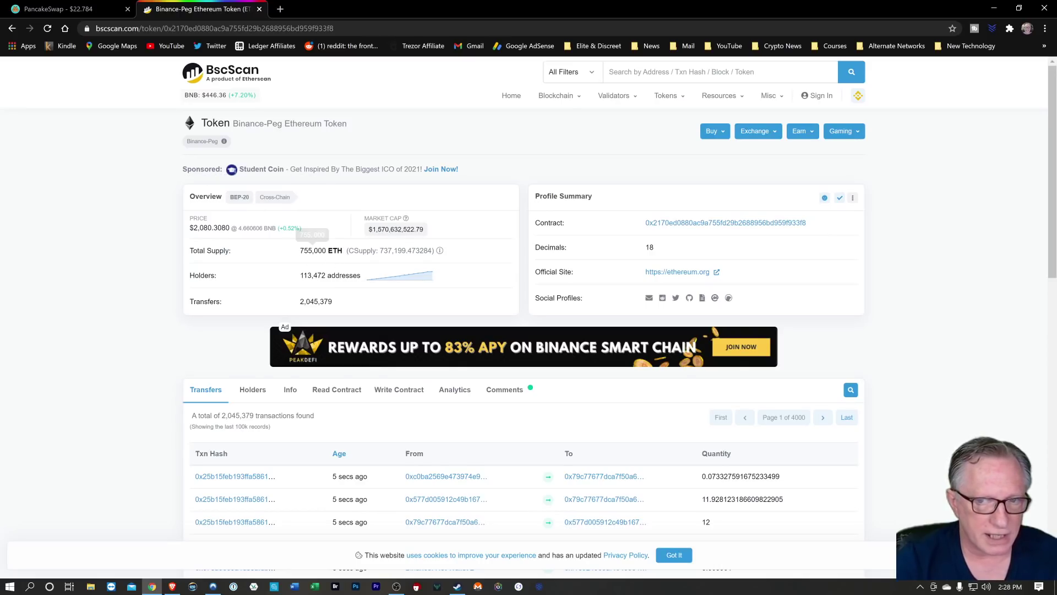
left_click(814, 224)
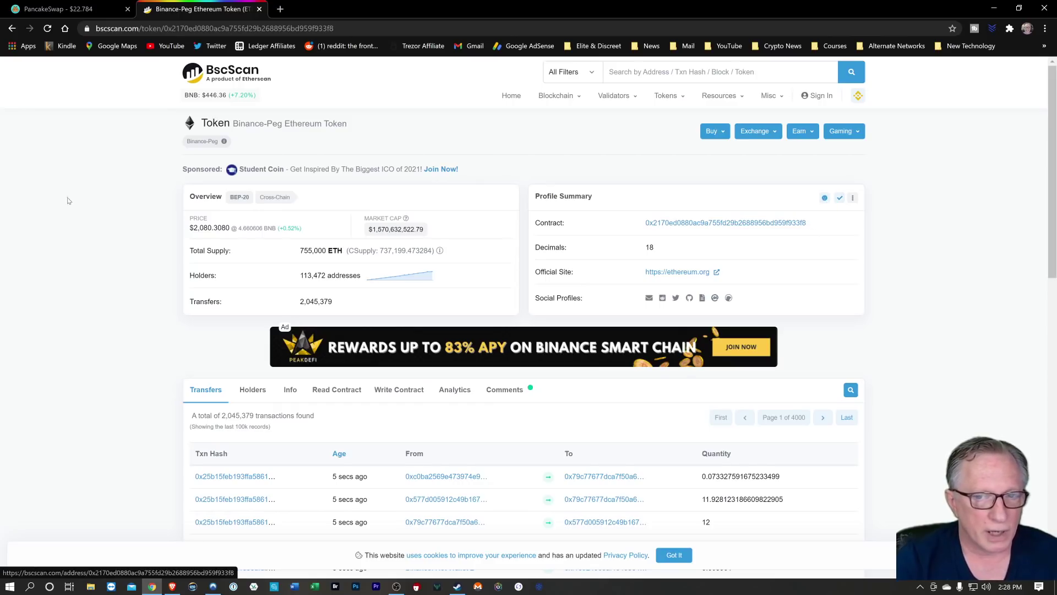
Add ETH to MetaMask as a custom token from its pasted contract address, showing 0.021 ETH
left_click(1009, 29)
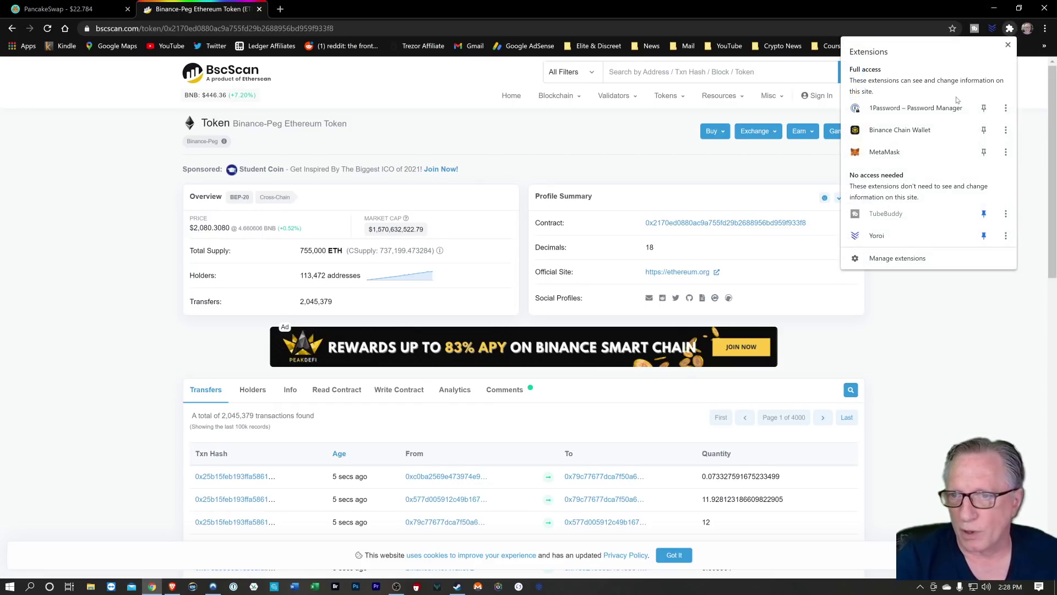
left_click(913, 151)
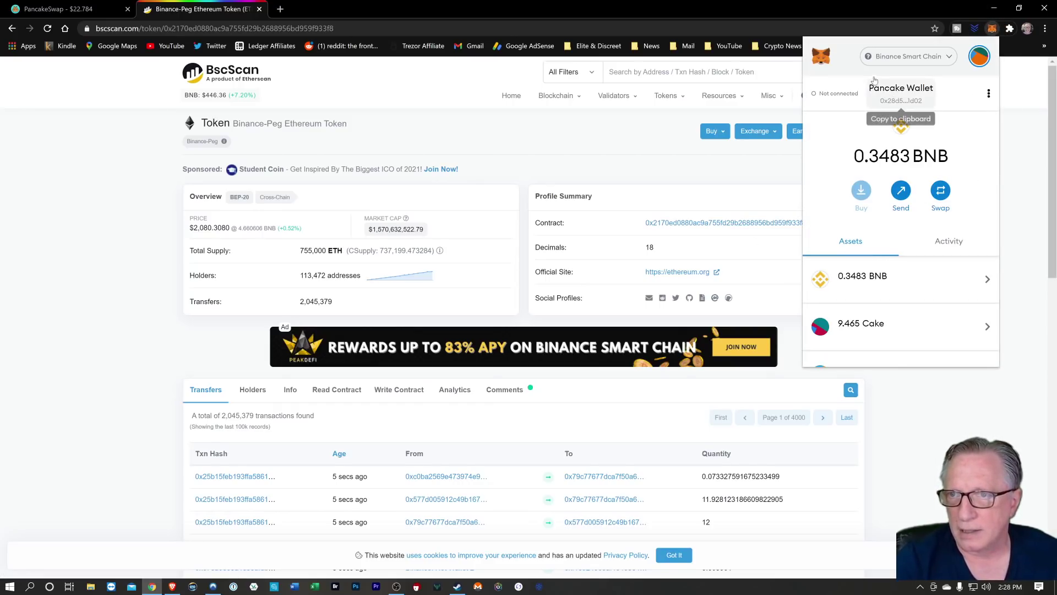
scroll(892, 321, "down", 2)
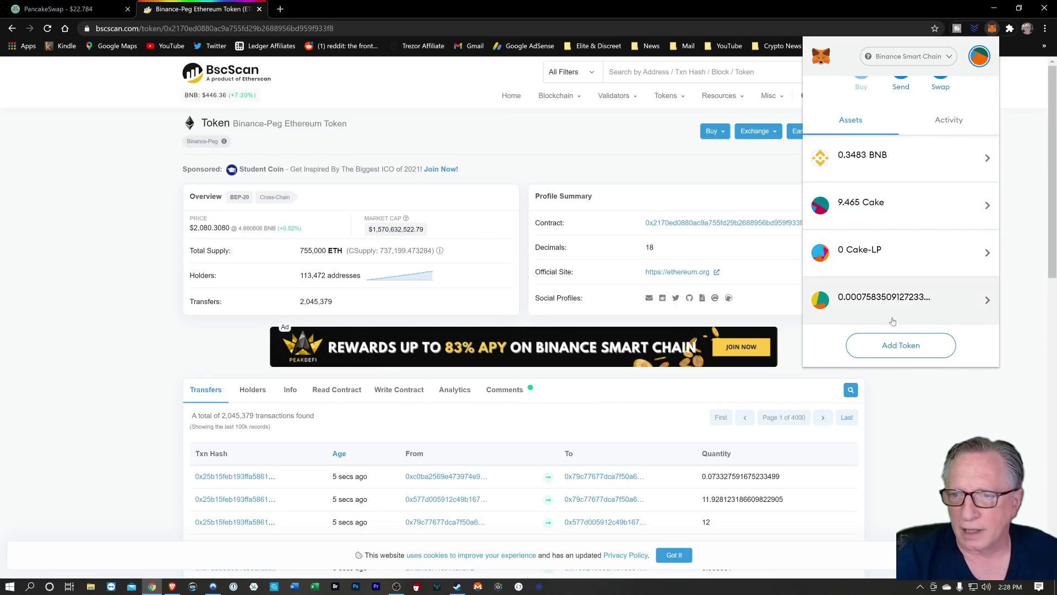
left_click(904, 346)
left_click(886, 130)
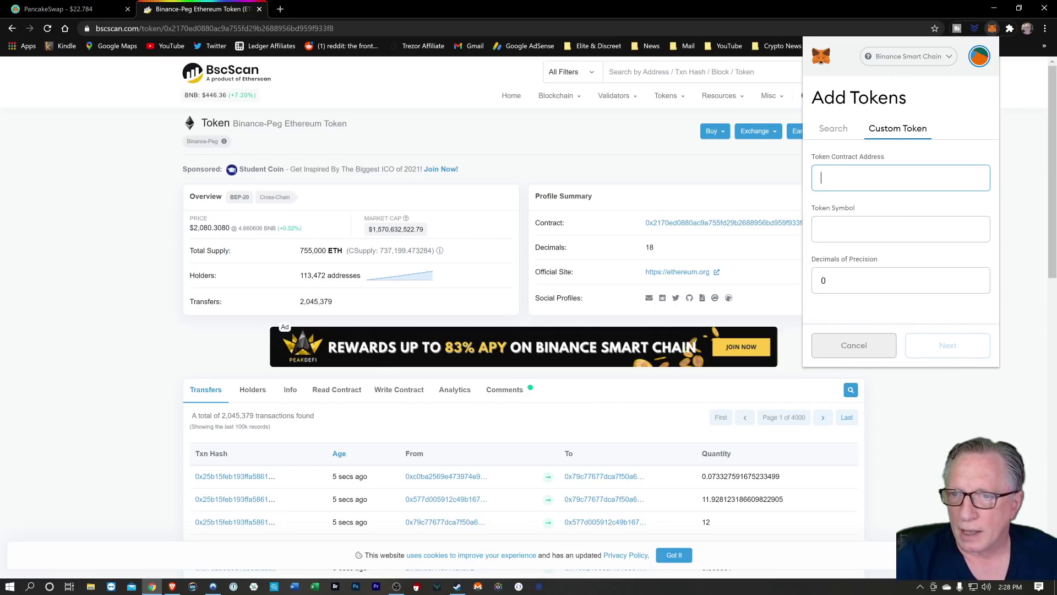
right_click(834, 177)
left_click(862, 262)
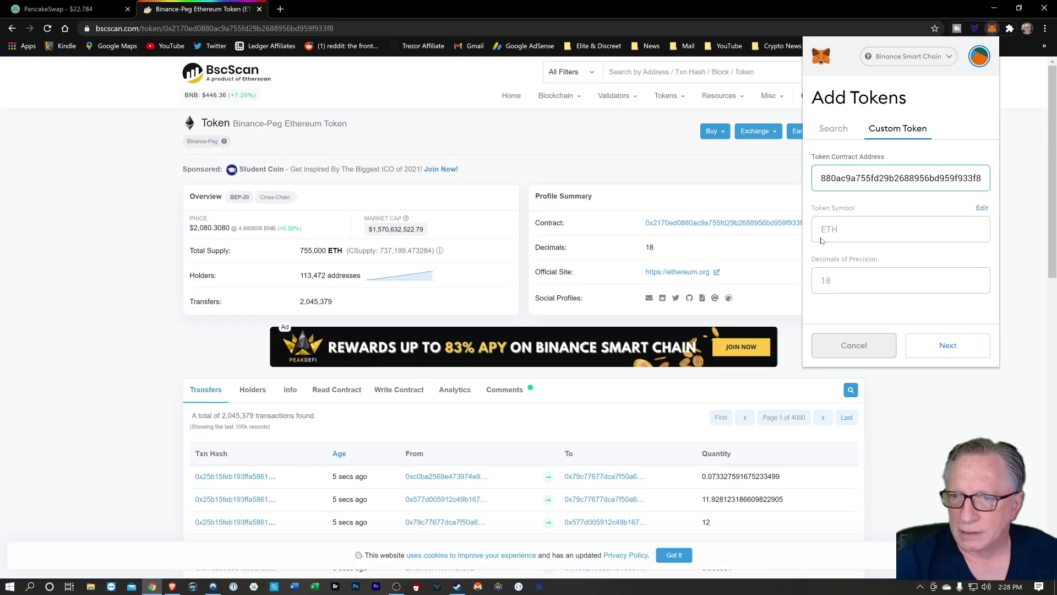
left_click(947, 346)
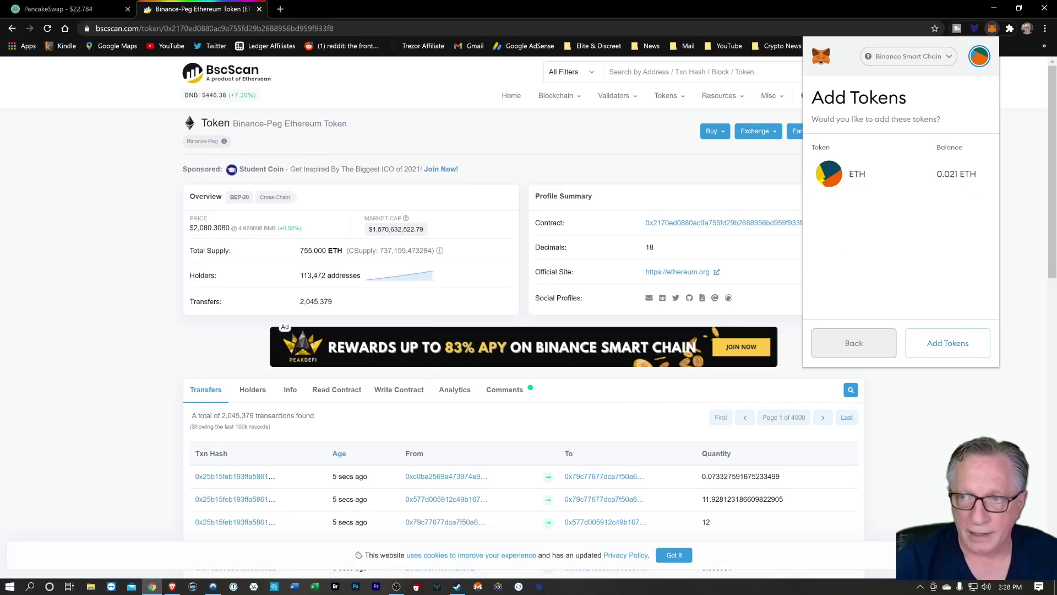
left_click(948, 343)
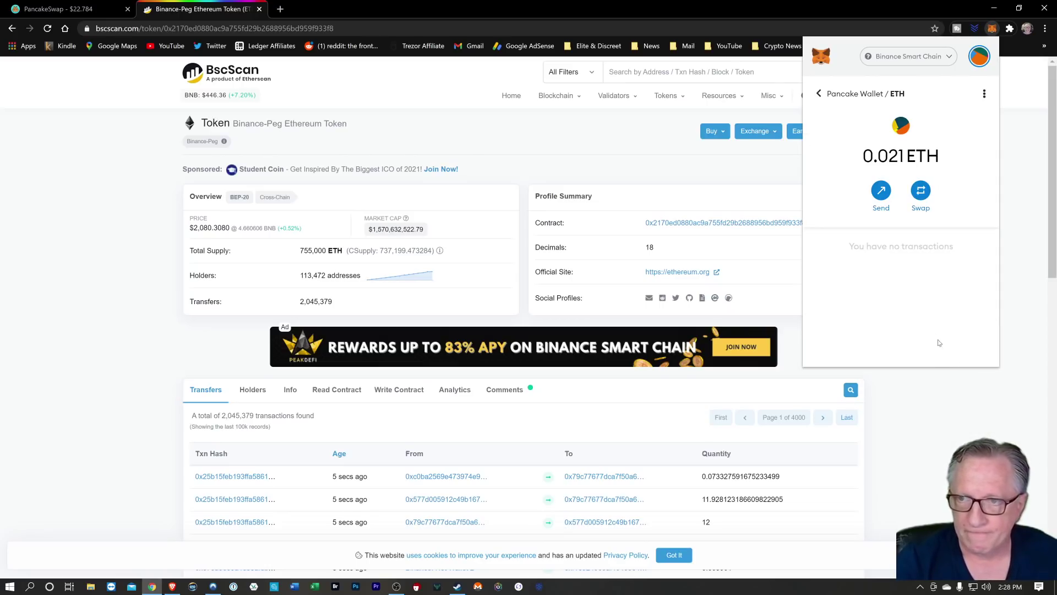
left_click(819, 94)
scroll(866, 271, "down", 3)
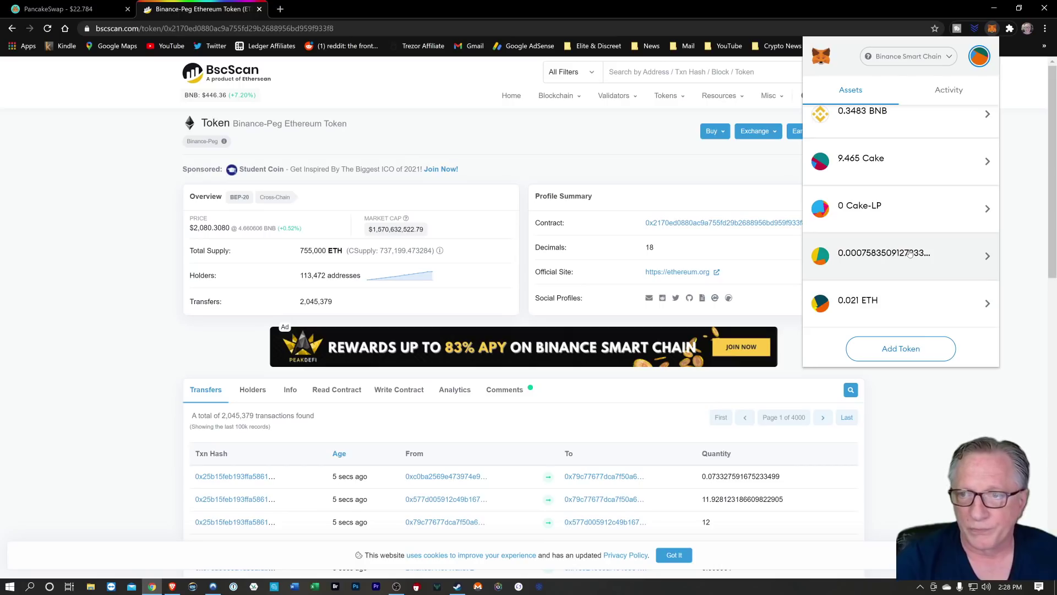
Copy Binance's BTC deposit address for the BEP20 (BSC) network
left_click(173, 587)
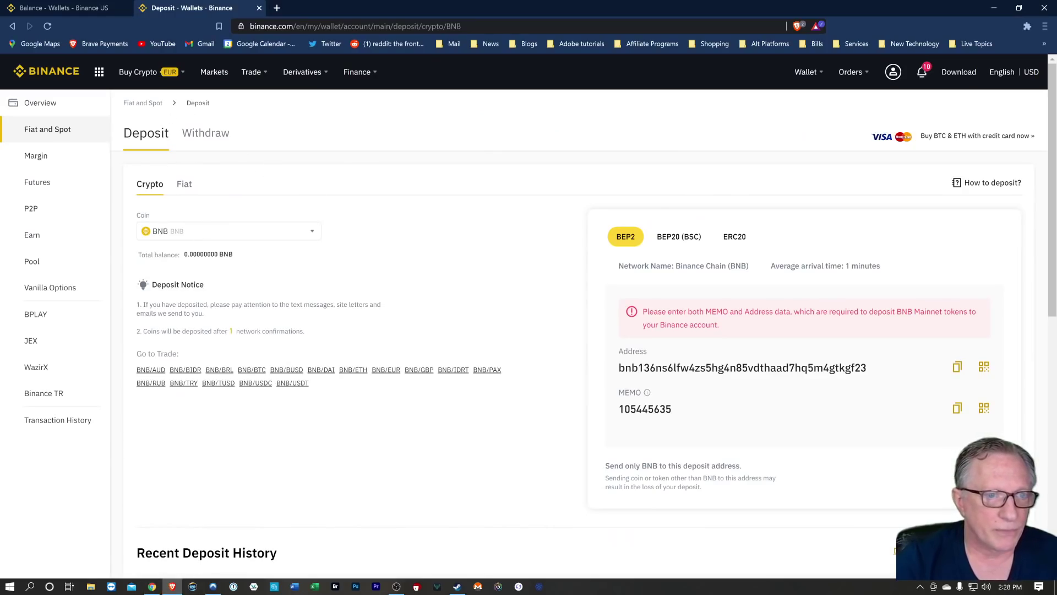
left_click(316, 239)
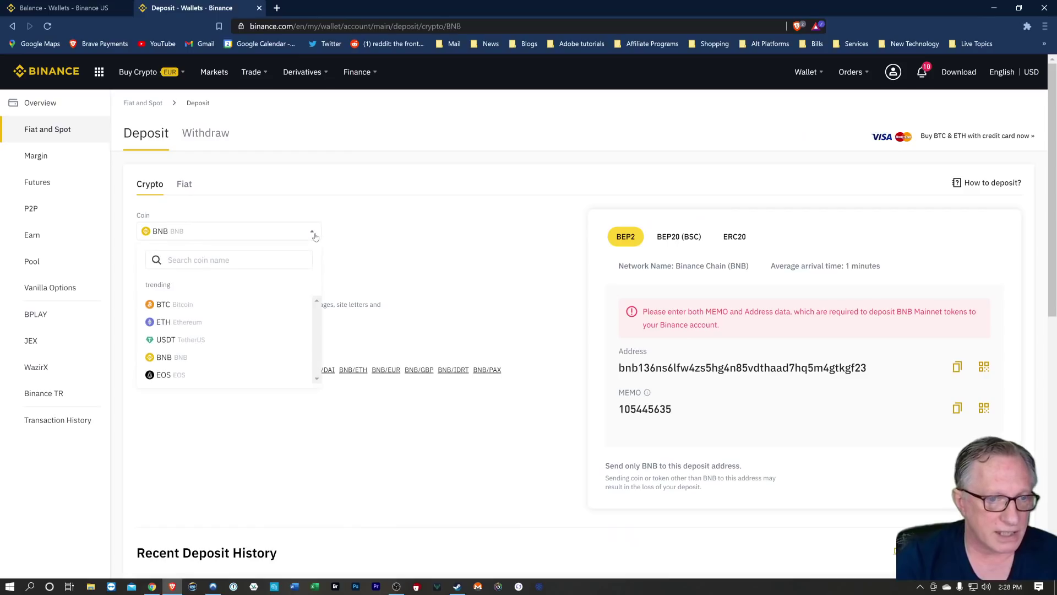
left_click(167, 302)
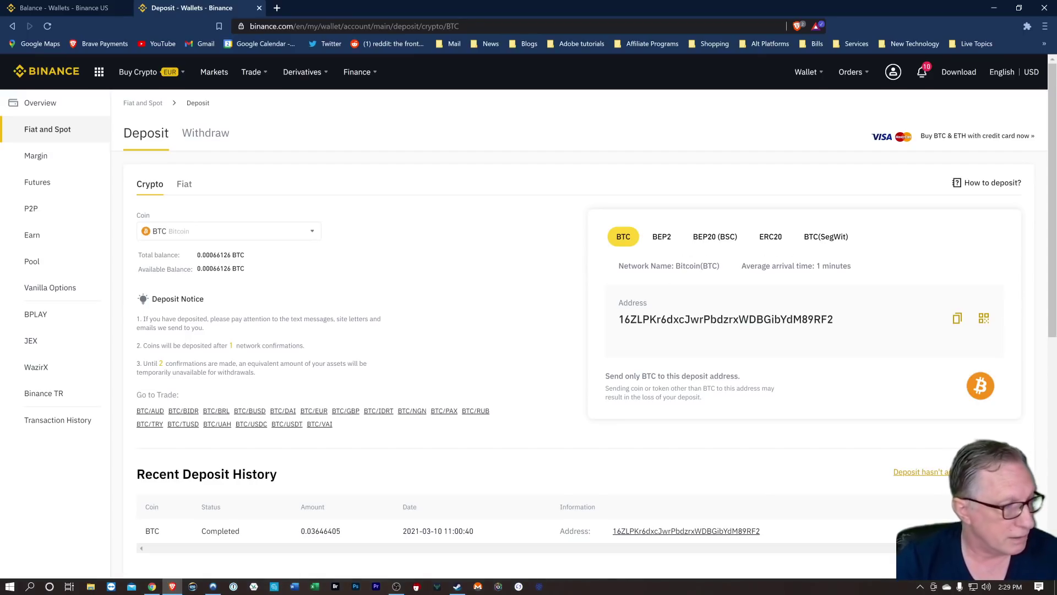
left_click(713, 240)
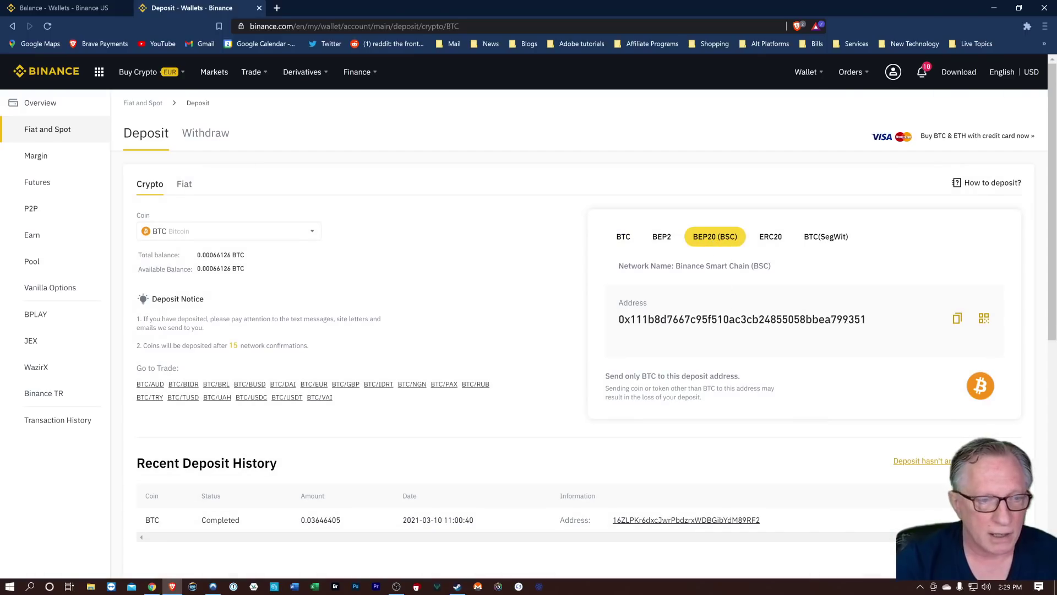
left_click(956, 319)
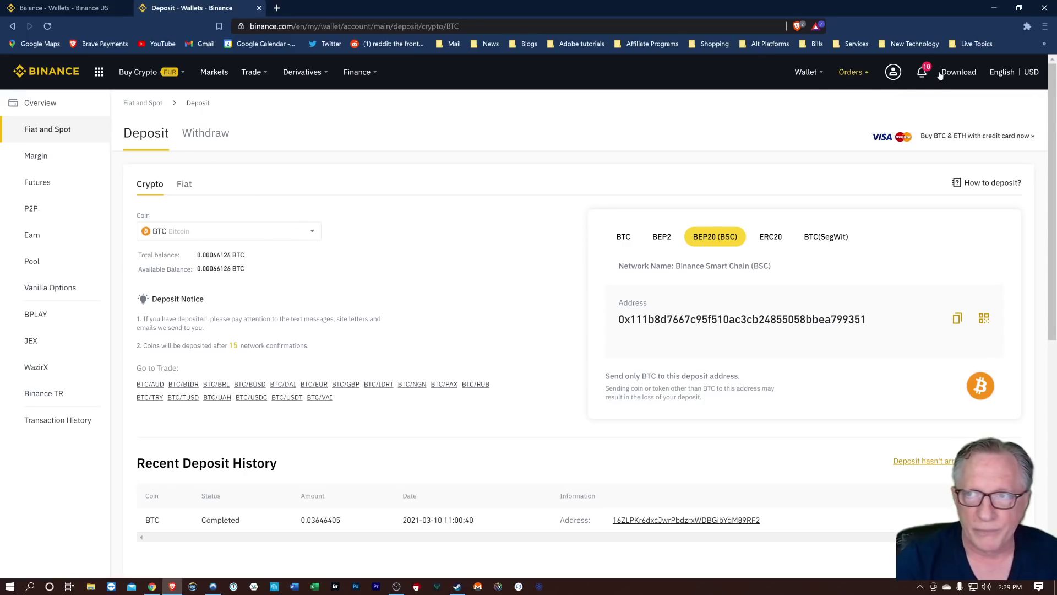
triple_click(220, 345)
left_click(151, 586)
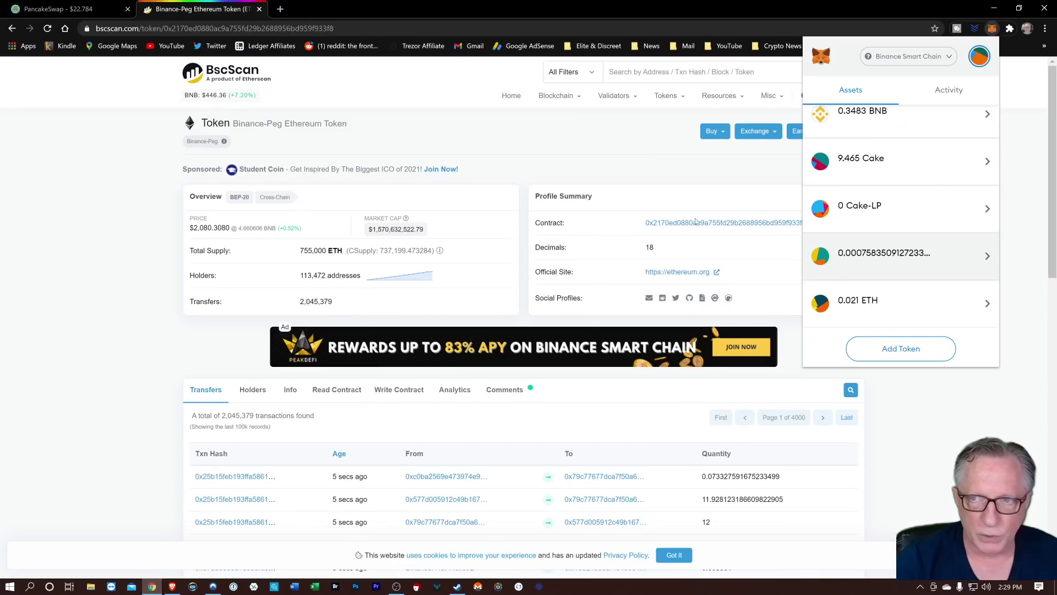
Set up a MetaMask send of the full 0.00075835 BTCB to the pasted Binance deposit address
left_click(892, 256)
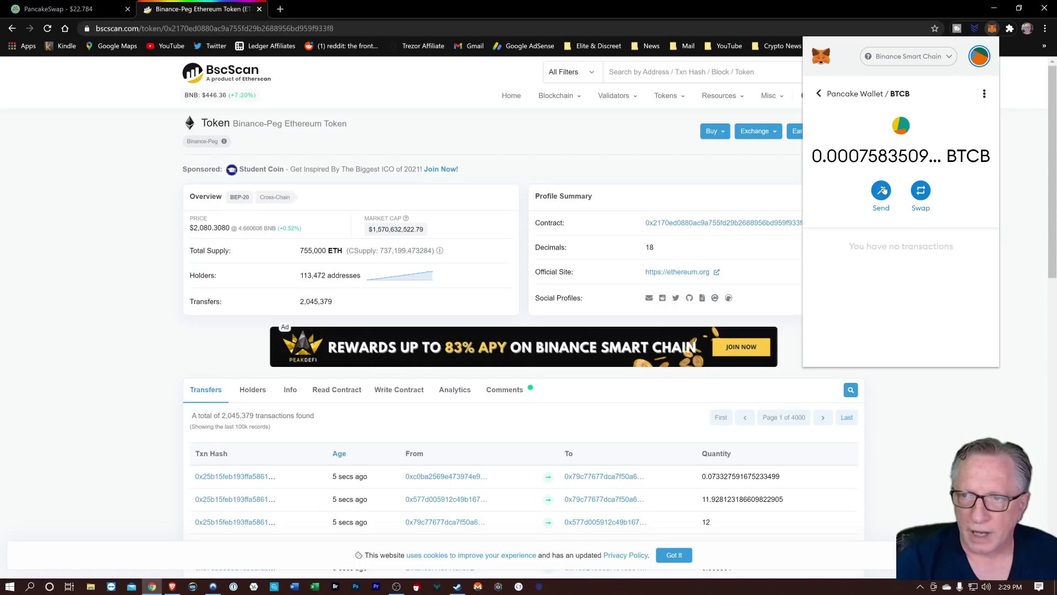
left_click(880, 192)
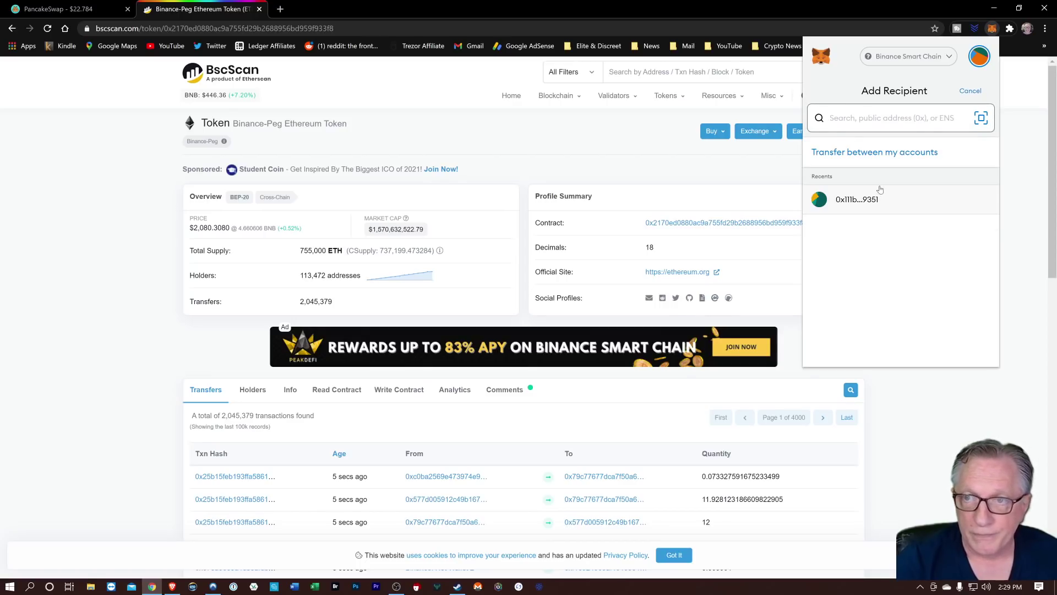
right_click(841, 117)
left_click(877, 200)
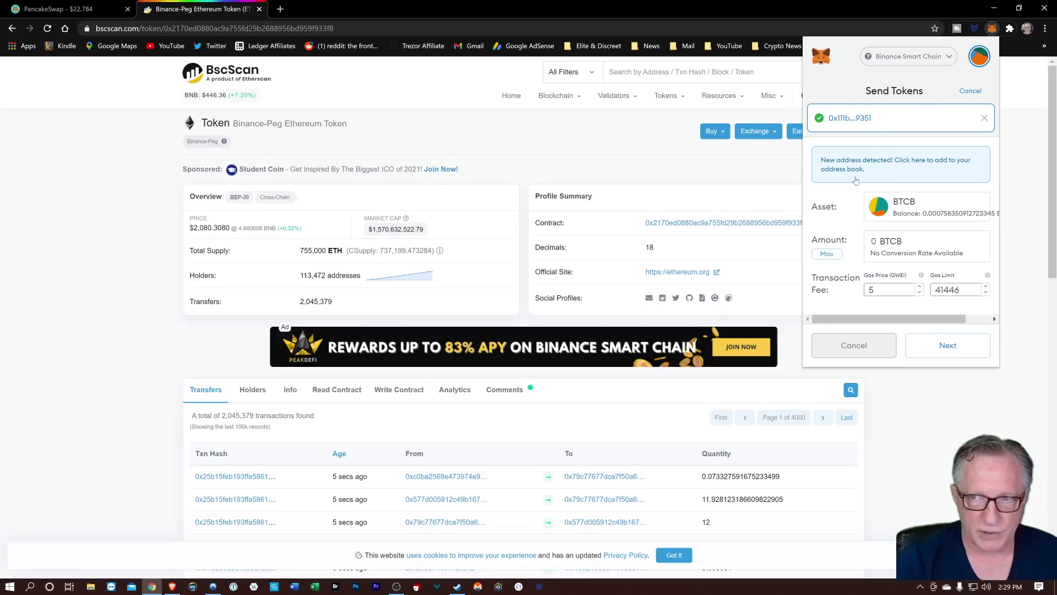
left_click(826, 254)
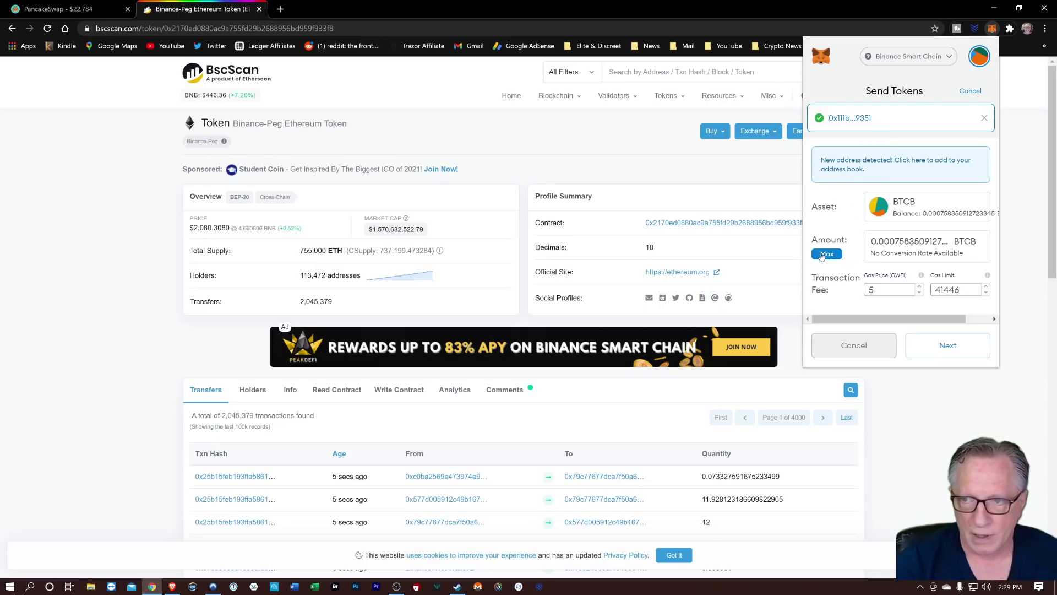
left_click(947, 347)
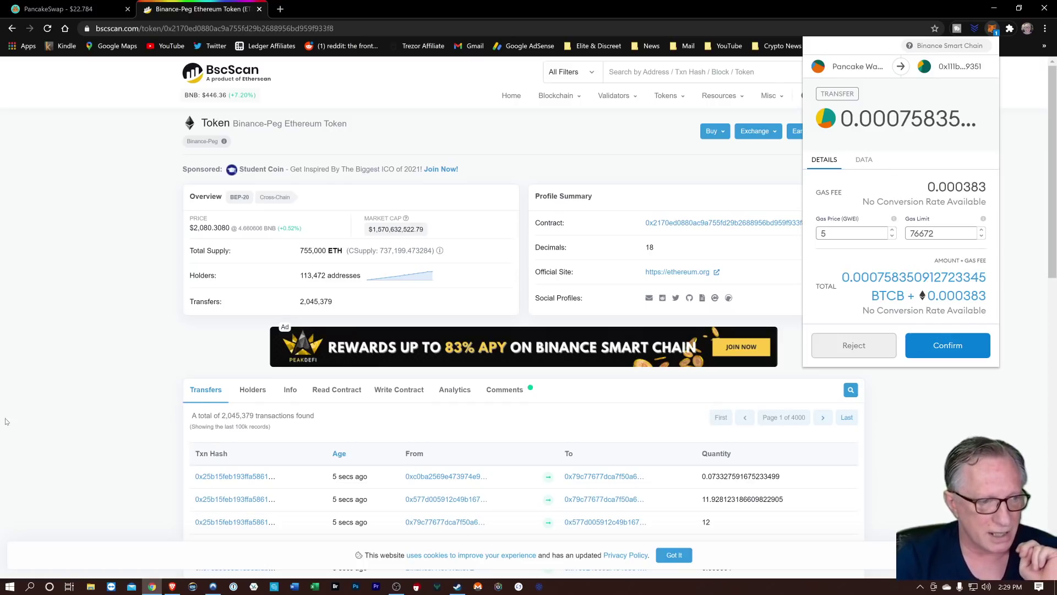
left_click(172, 586)
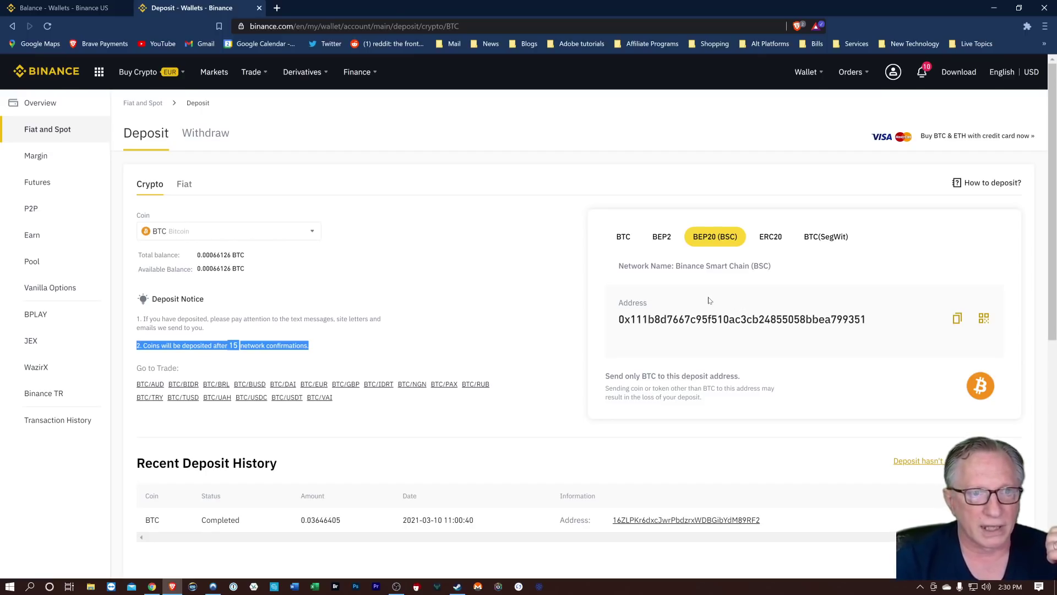
Select ETH on BEP20 (BSC), briefly checking BEP2's memo warning, and copy the deposit address
left_click(312, 232)
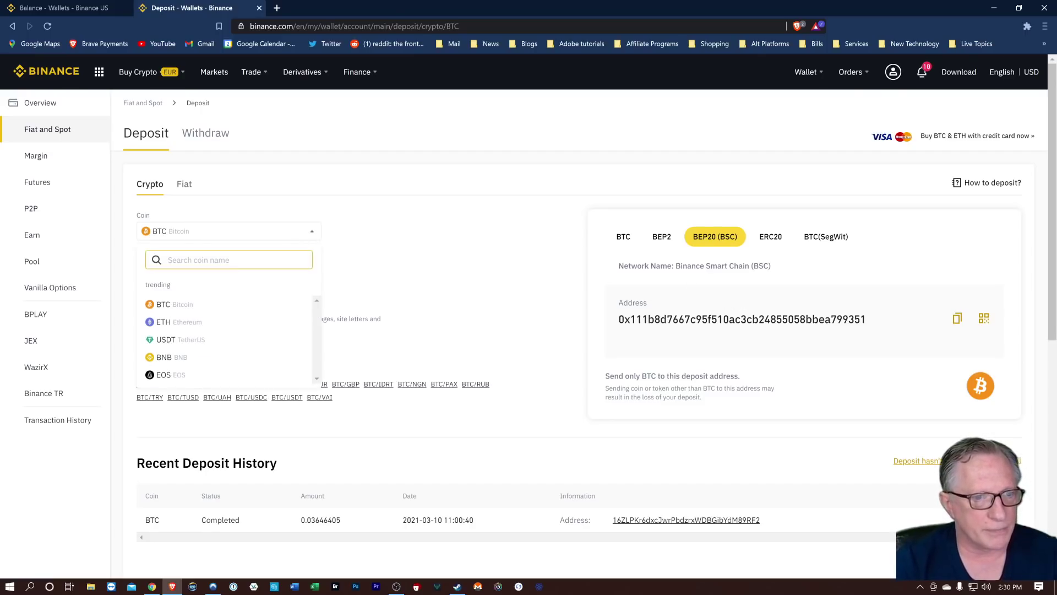
left_click(193, 324)
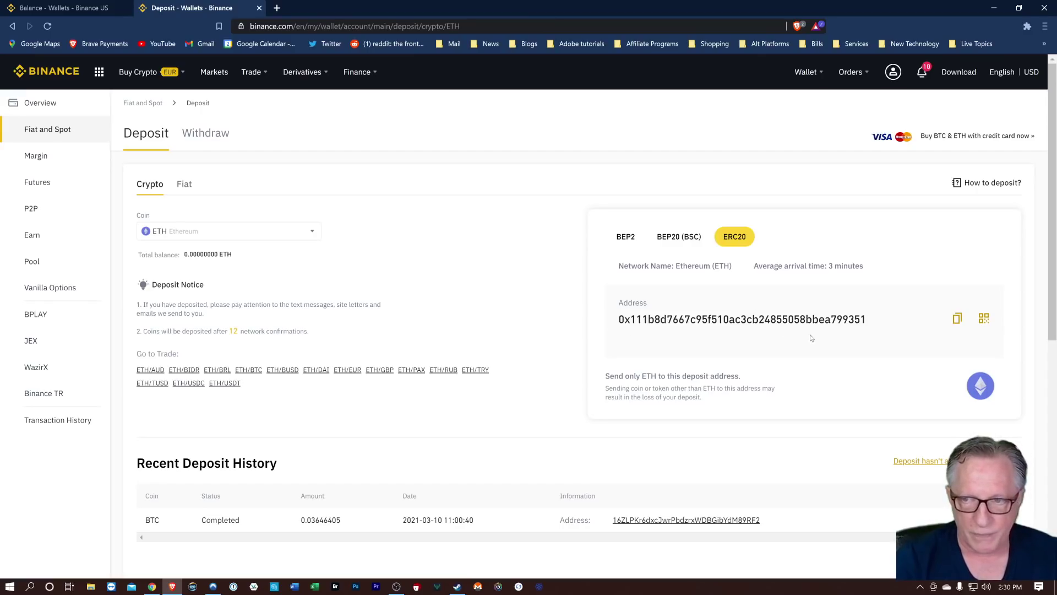
left_click(671, 237)
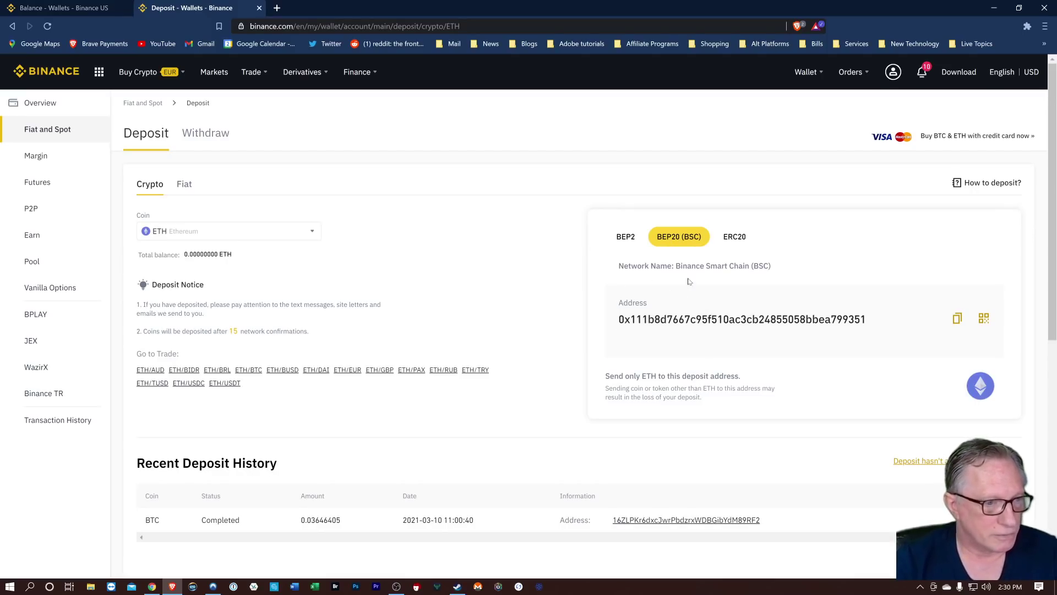
left_click(626, 237)
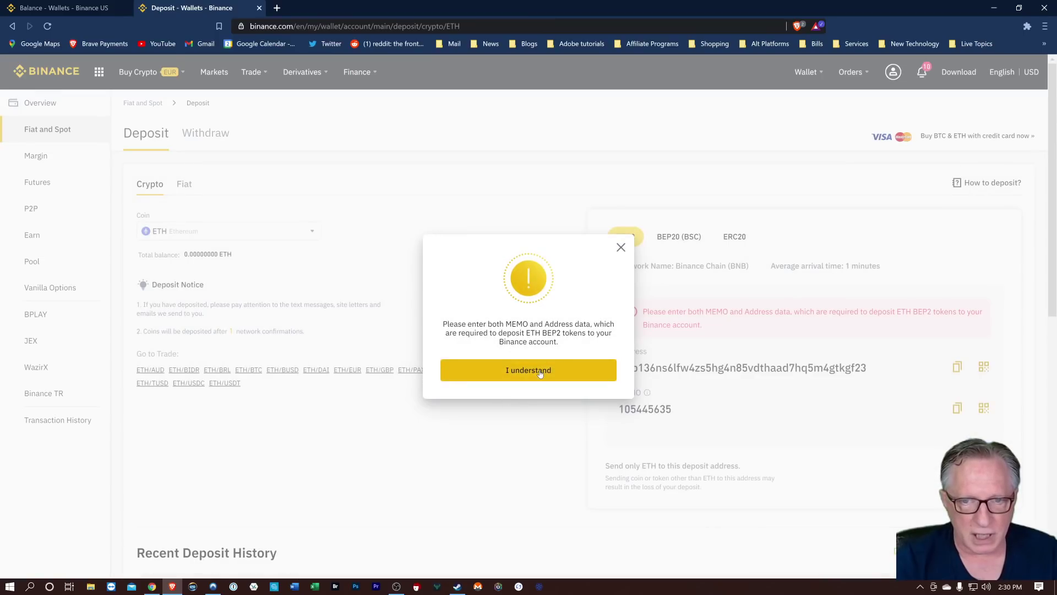
left_click(540, 372)
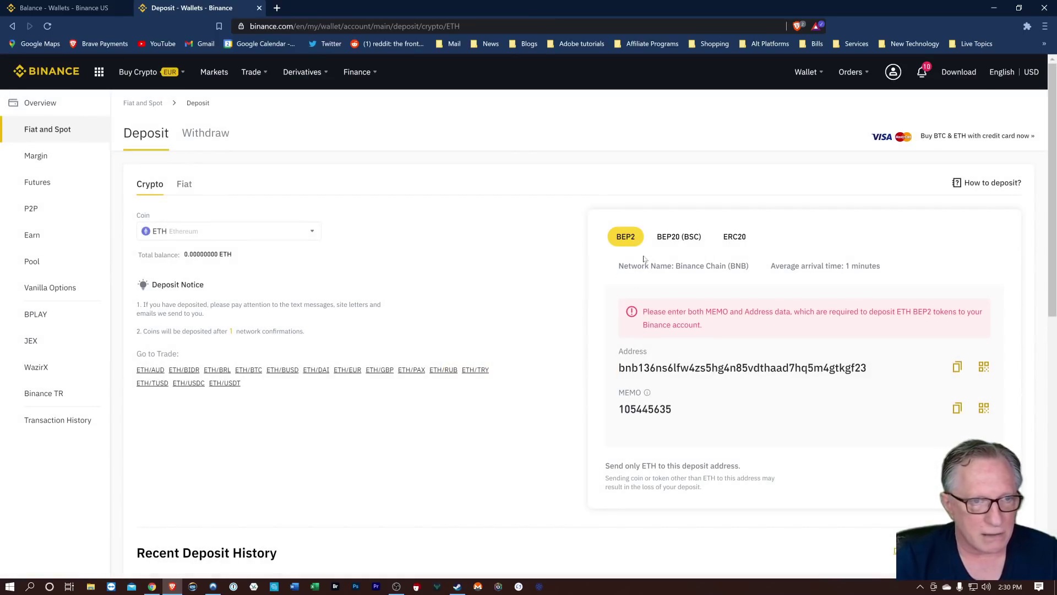
left_click(678, 237)
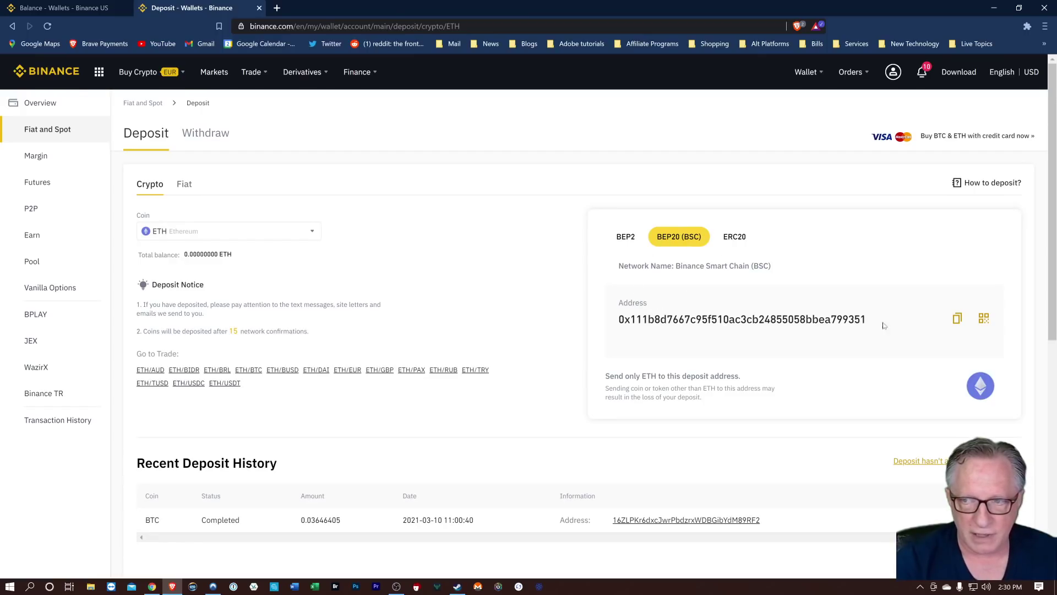
left_click(957, 318)
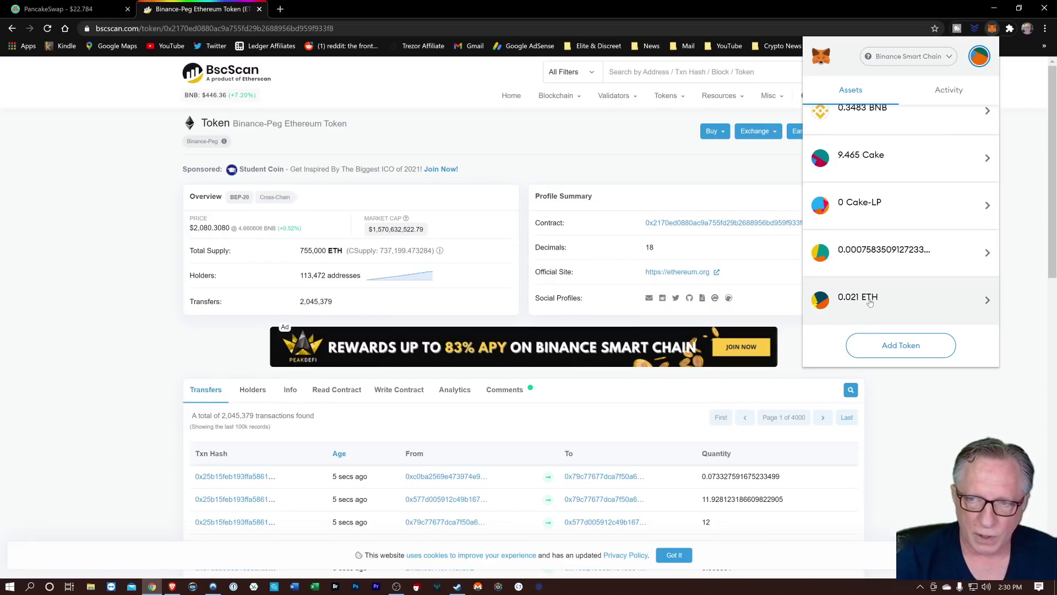
Set up a MetaMask send of the full ETH balance to the recent deposit address
left_click(869, 300)
left_click(881, 191)
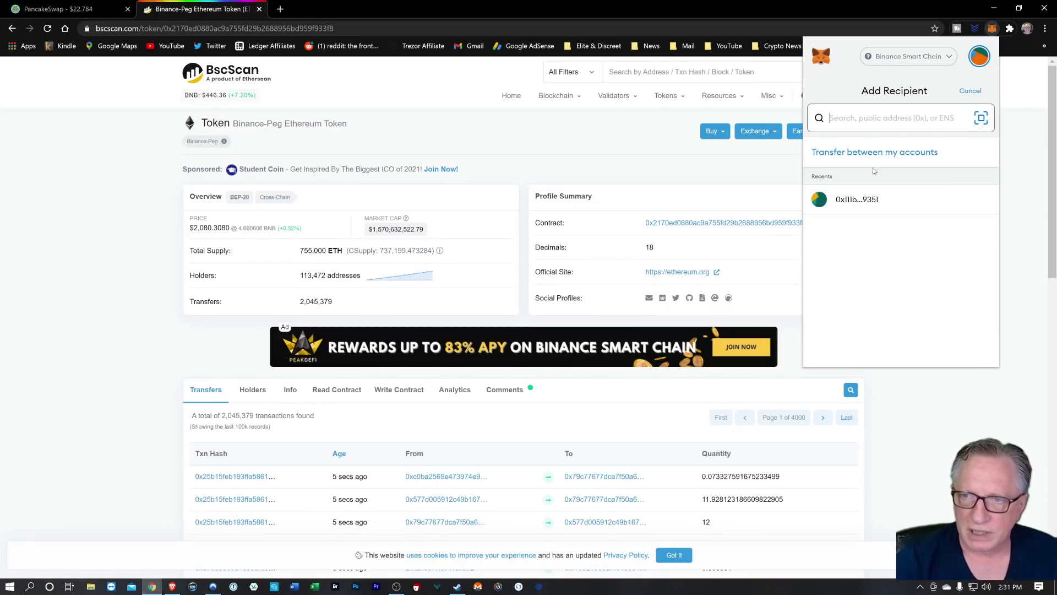
left_click(874, 152)
left_click(858, 199)
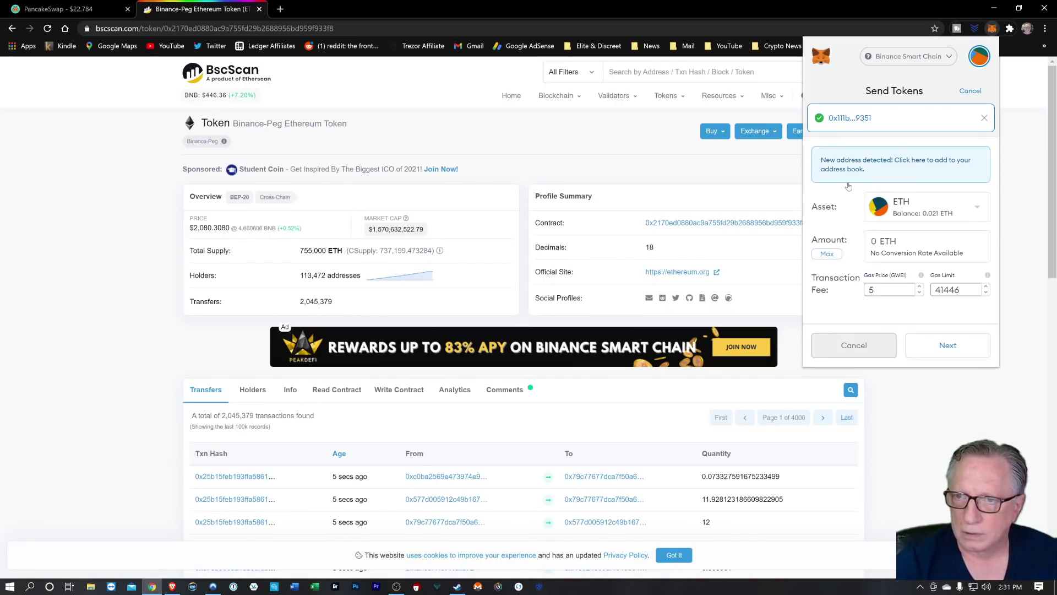
left_click(823, 255)
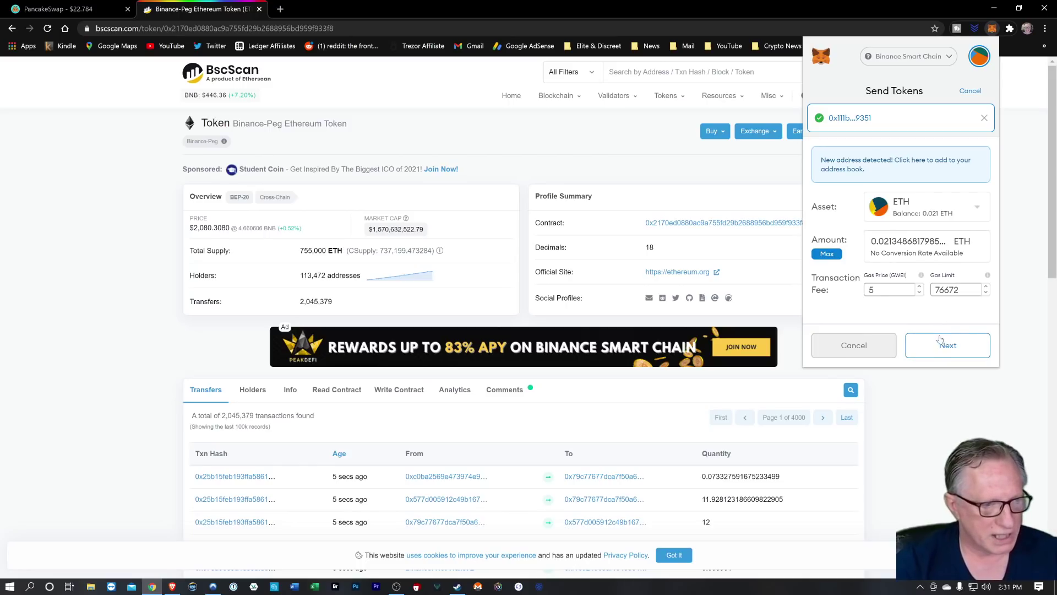
Close the send form and bring up the Binance.US balances page
left_click(935, 408)
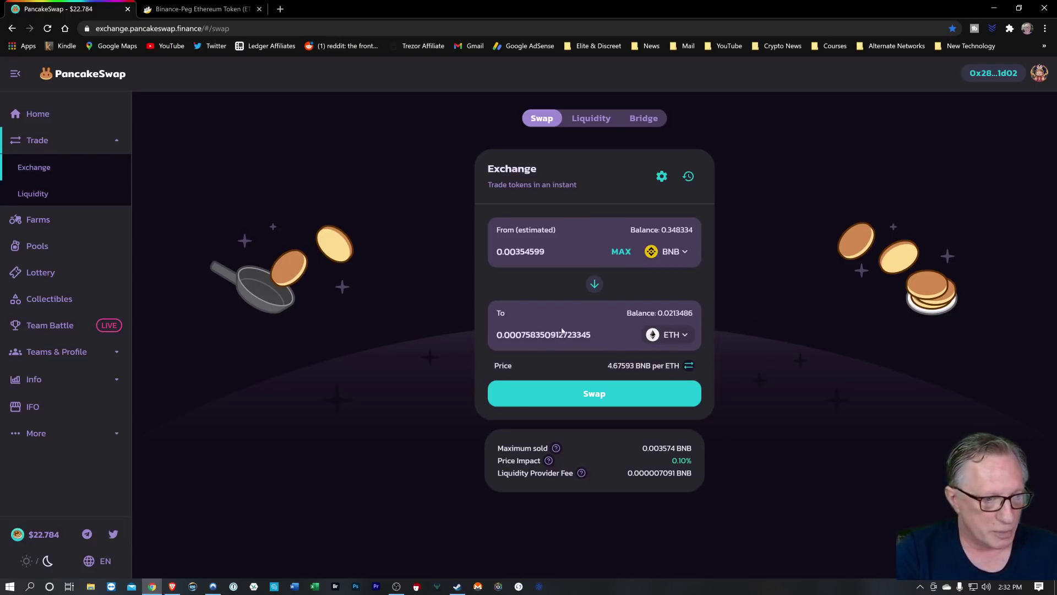
left_click(173, 586)
left_click(76, 12)
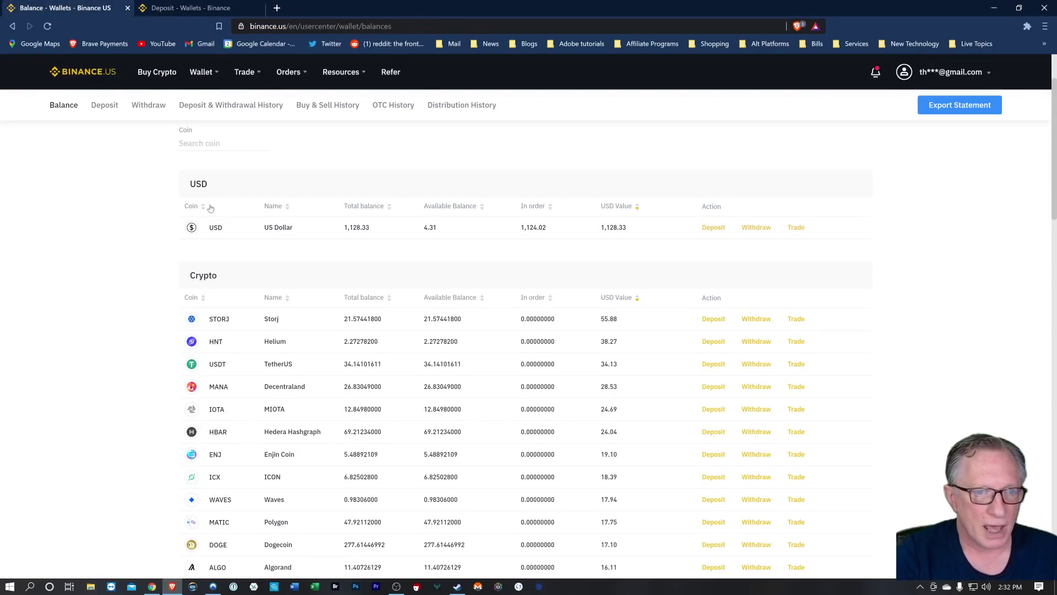
Search the Binance.US balances for 'eth' and open its ERC20 deposit page
left_click(220, 144)
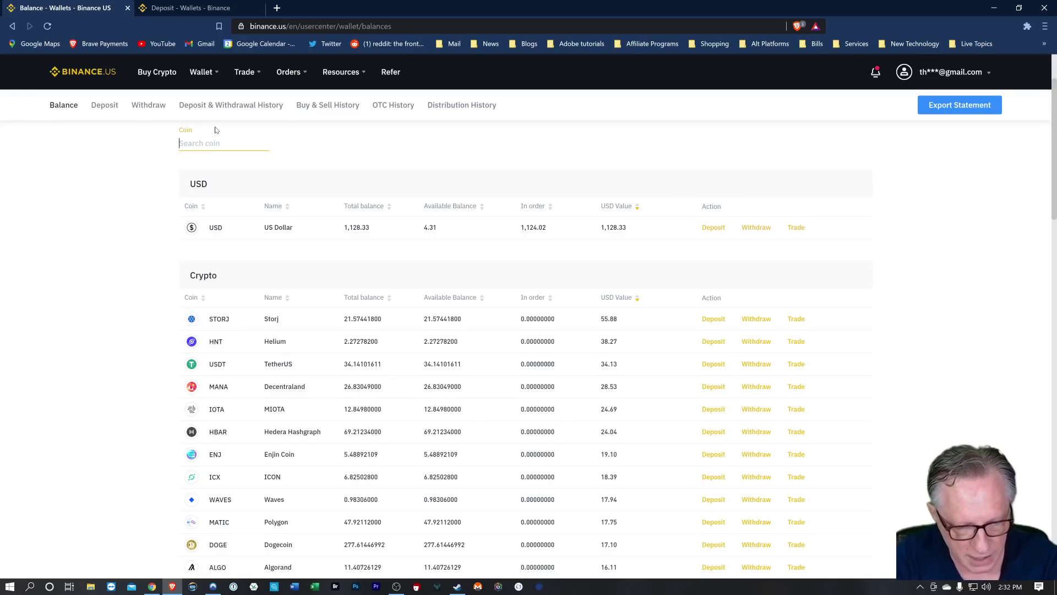
type("eth")
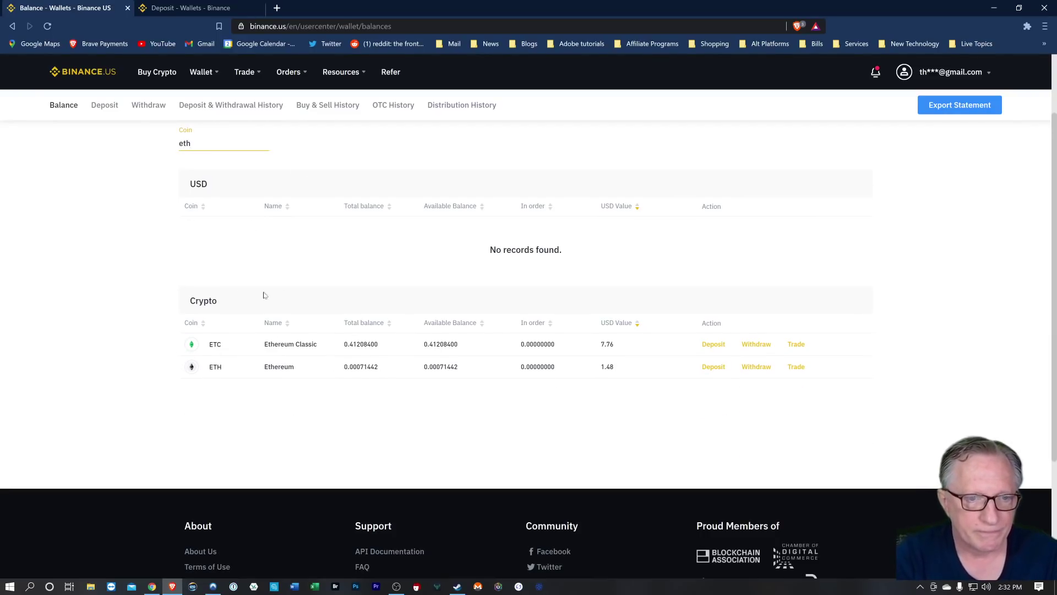
left_click(714, 366)
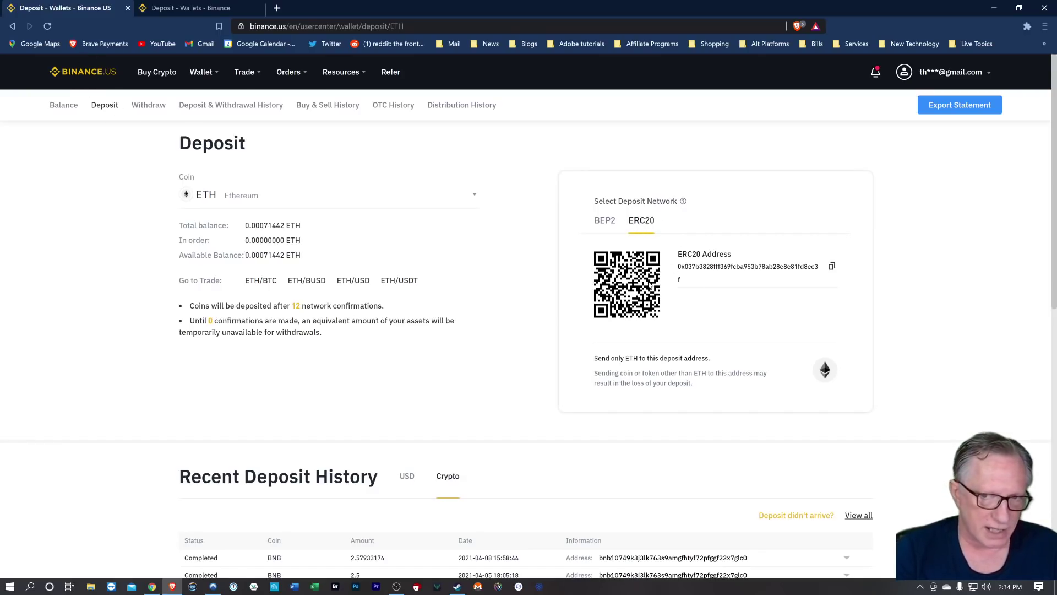
Switch the deposit coin to BTC (Bitcoin network) after an unmatched 'ca' search
left_click(474, 196)
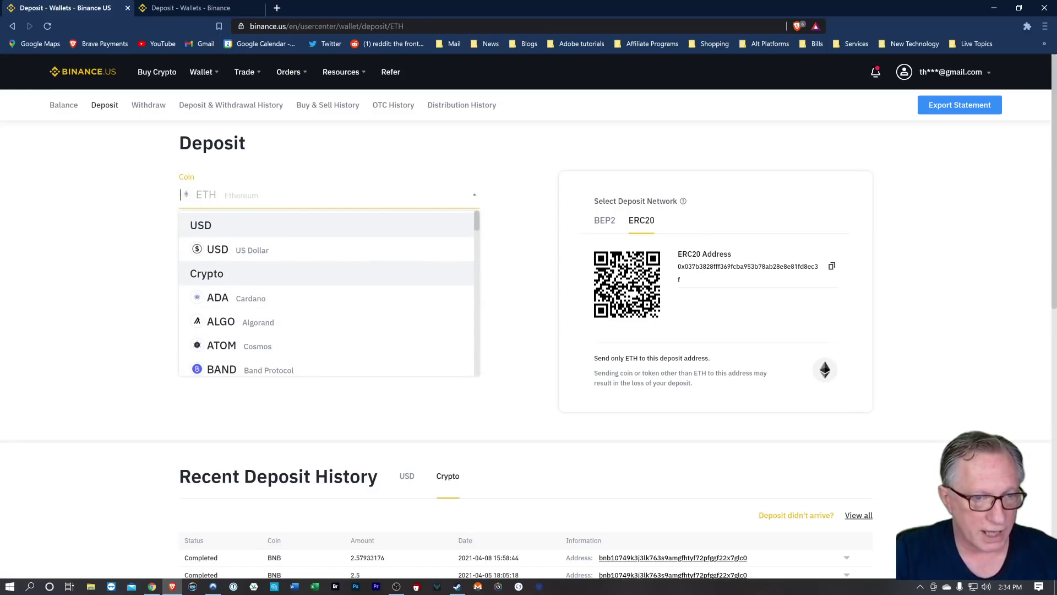
type("ca")
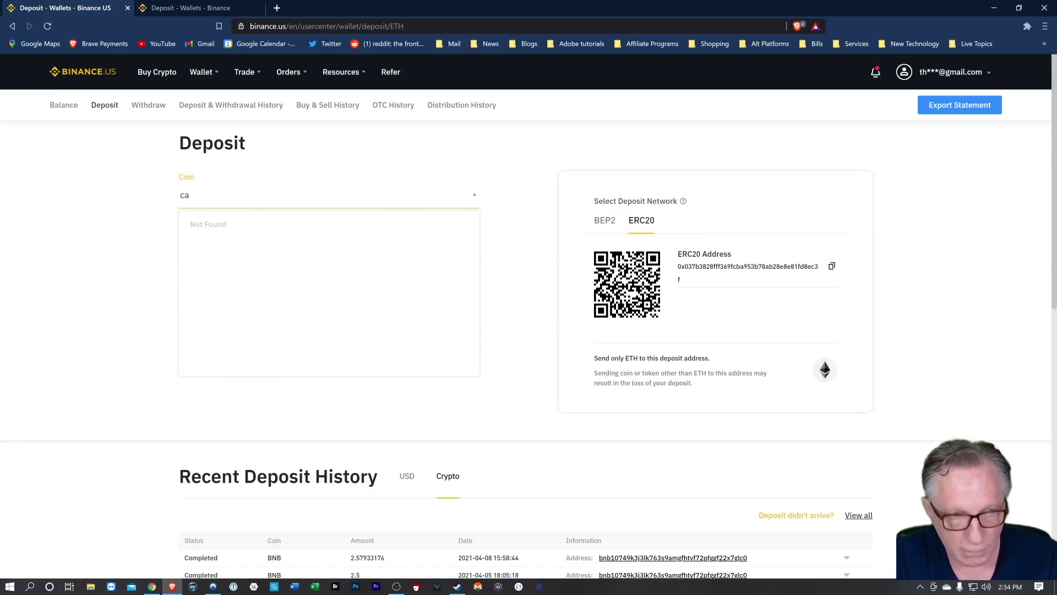
key("BackSpace")
key("BackSpace")
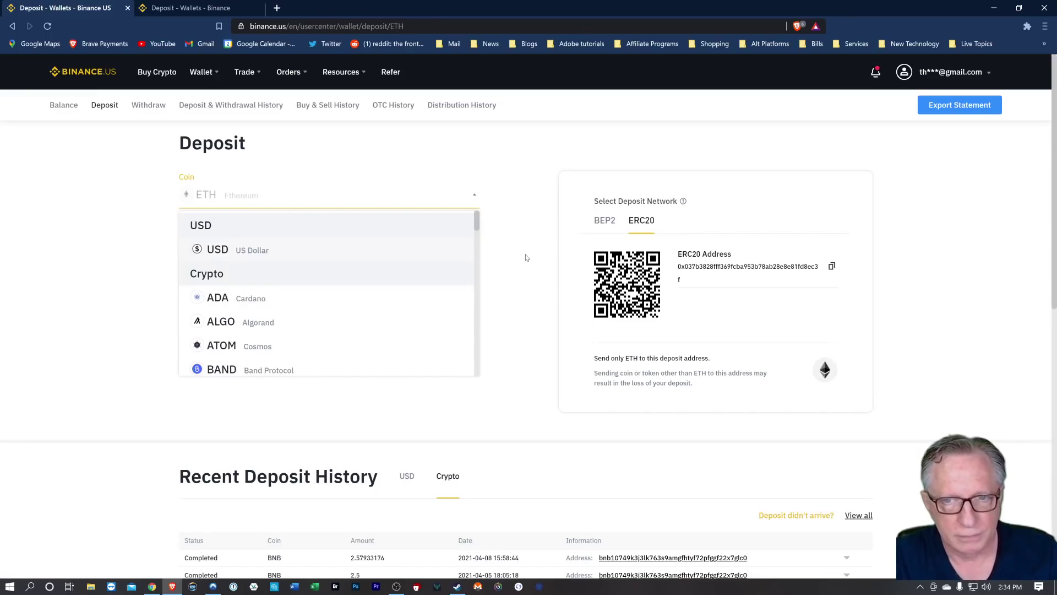
left_click(530, 246)
left_click(474, 196)
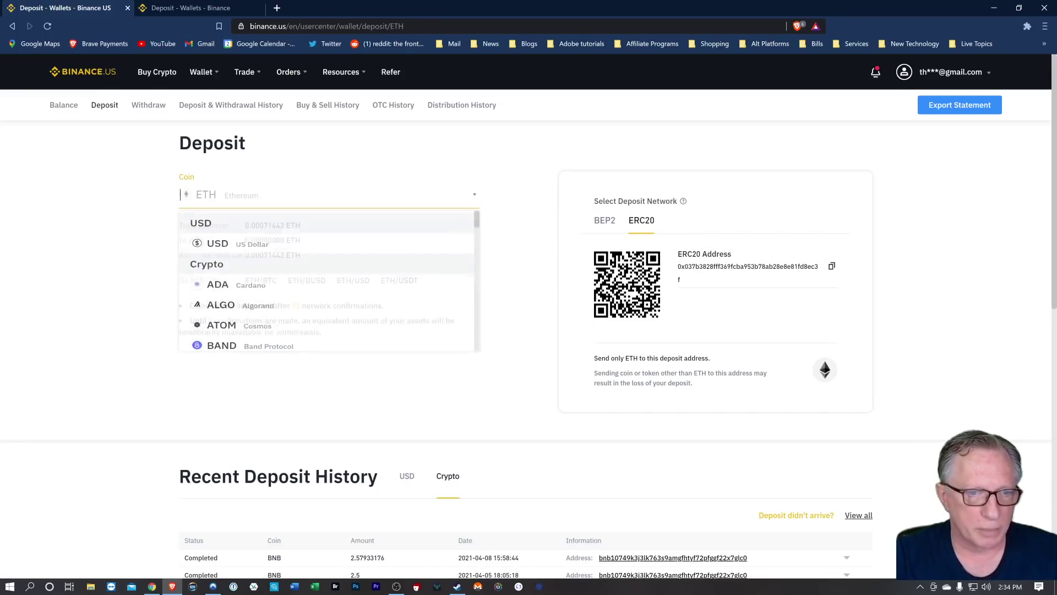
type("btc")
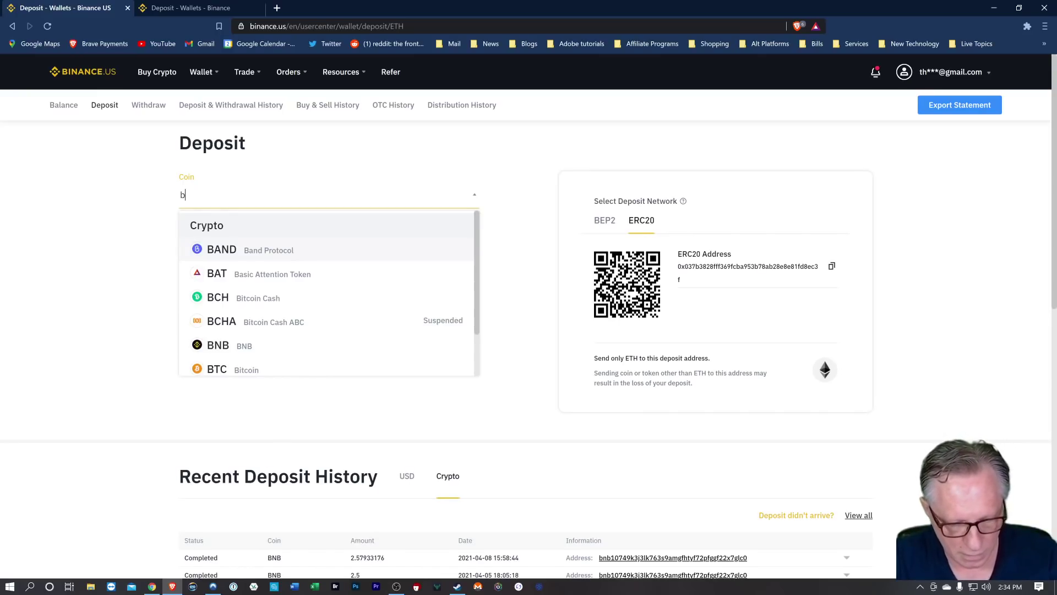
left_click(232, 250)
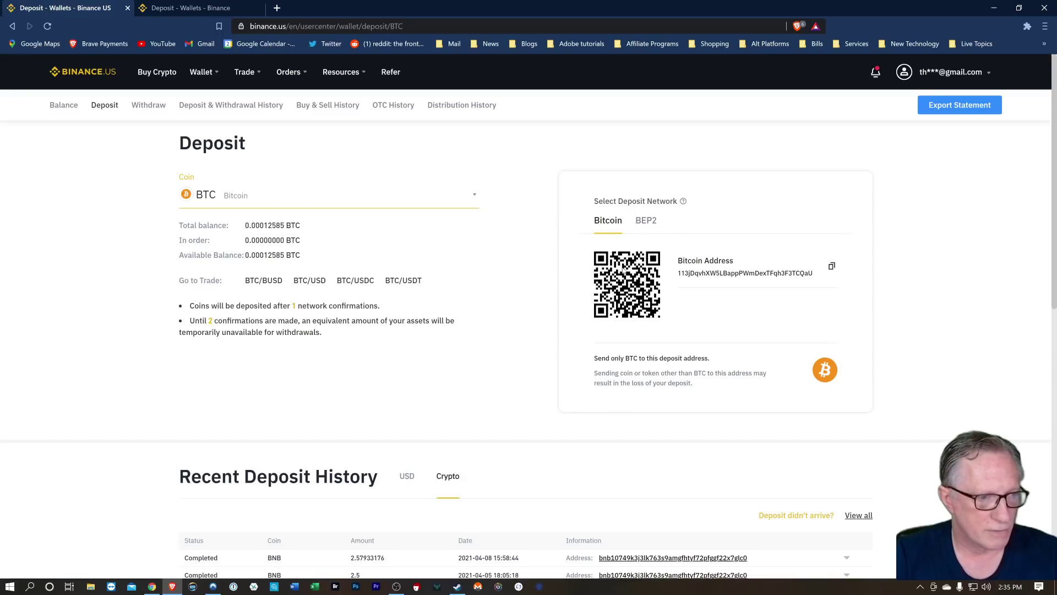
left_click(652, 230)
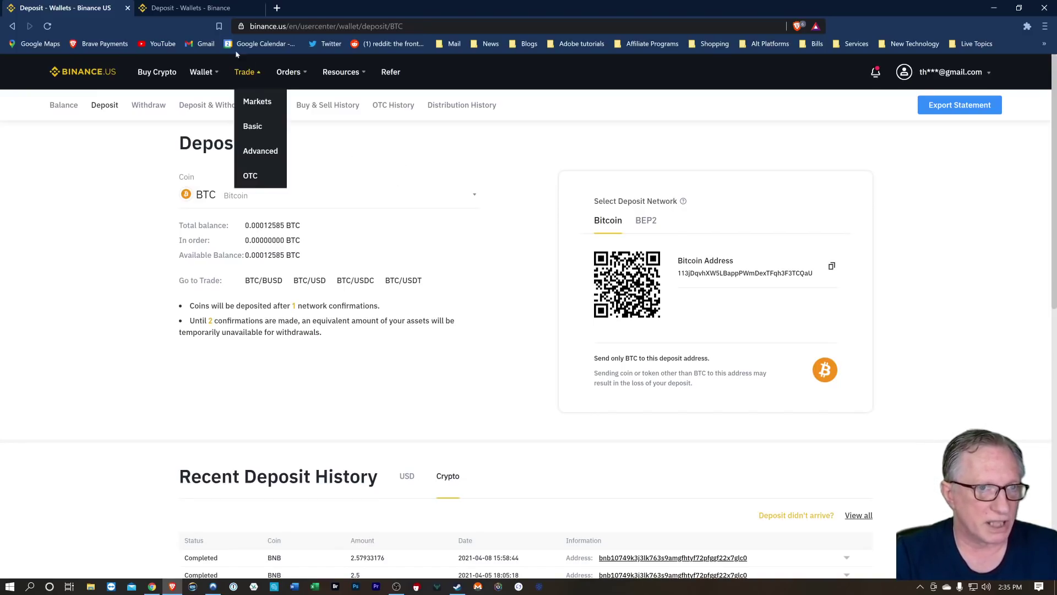
Reverse the PancakeSwap pair to ETH→BNB, then search Binance.US deposit coins for 'cake', finding nothing
left_click(152, 586)
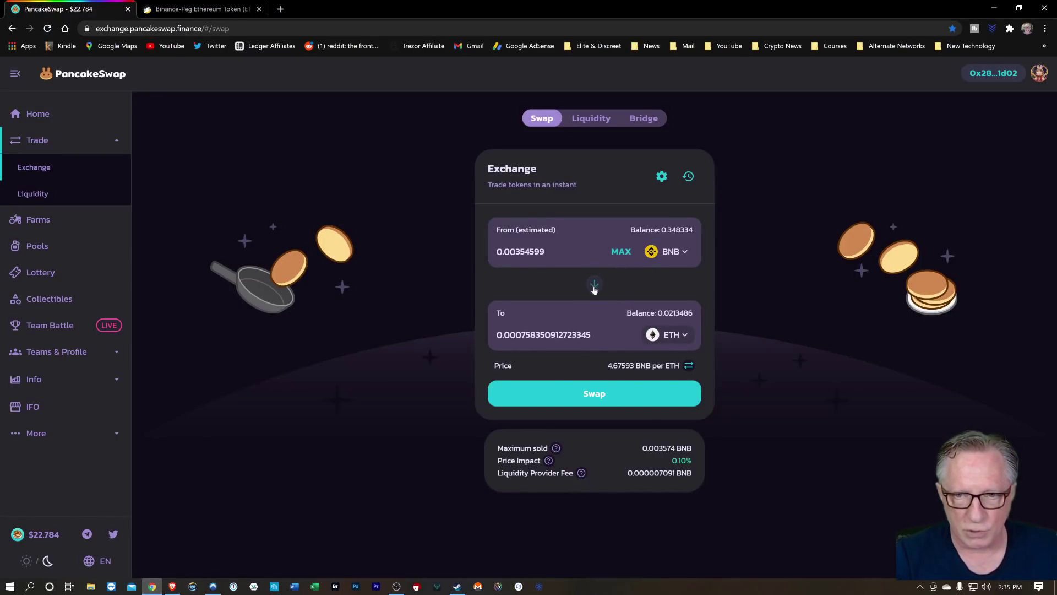
left_click(594, 285)
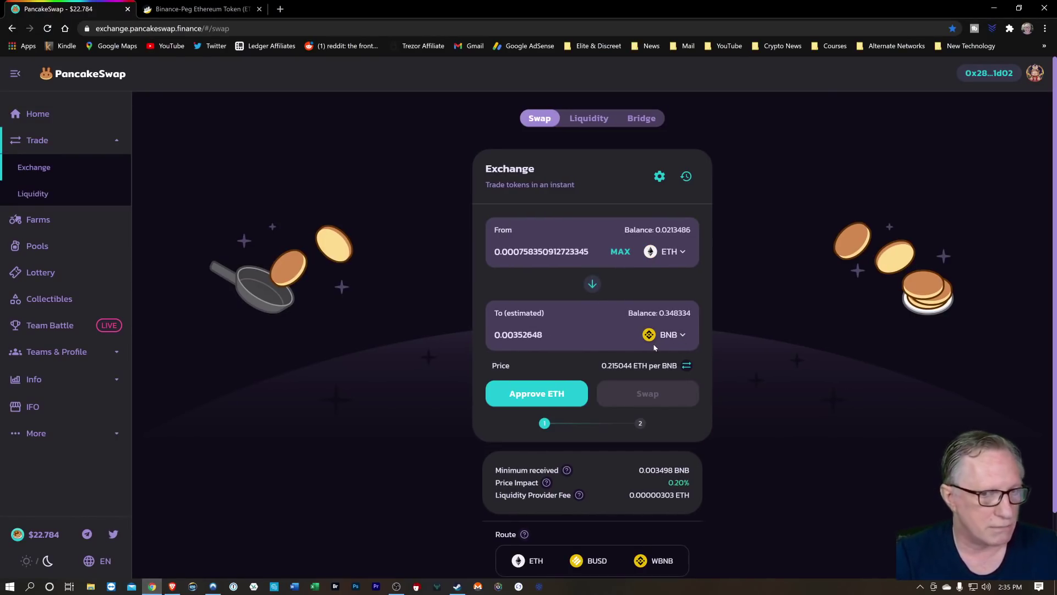
key("alt+Tab")
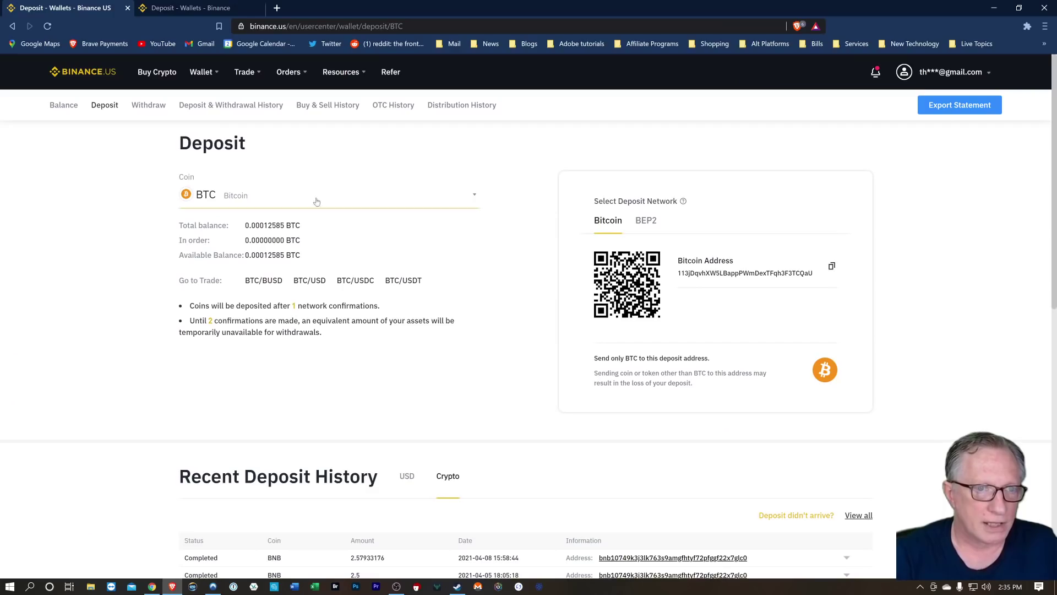
left_click(474, 198)
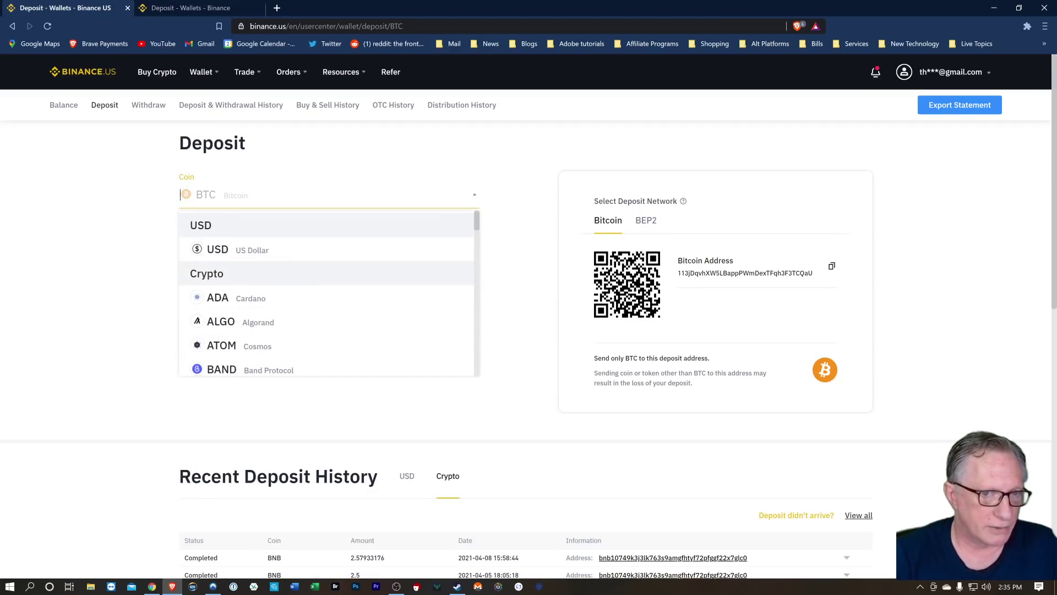
type("cake")
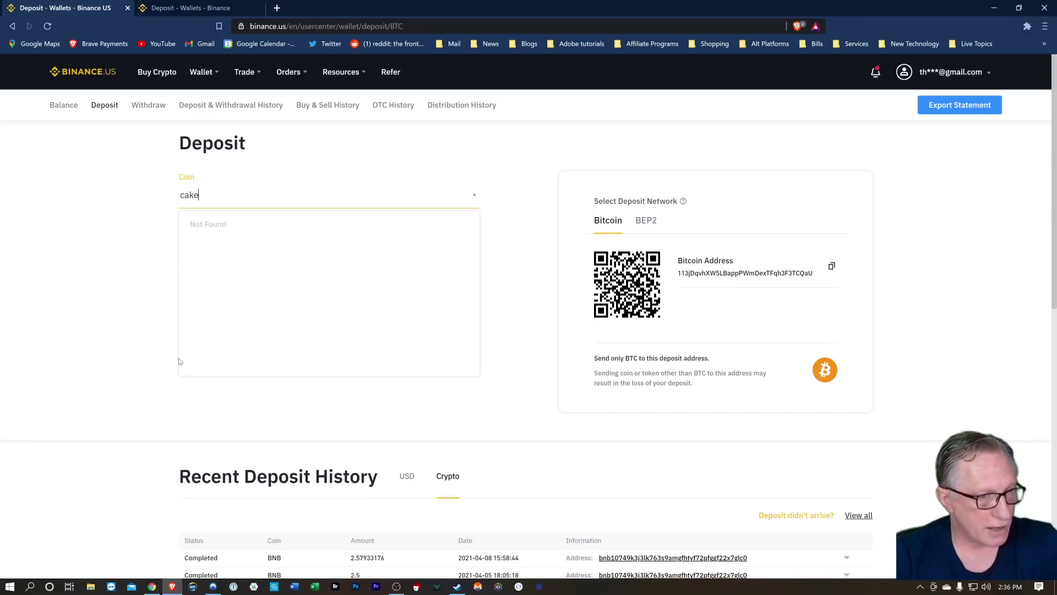
left_click(151, 586)
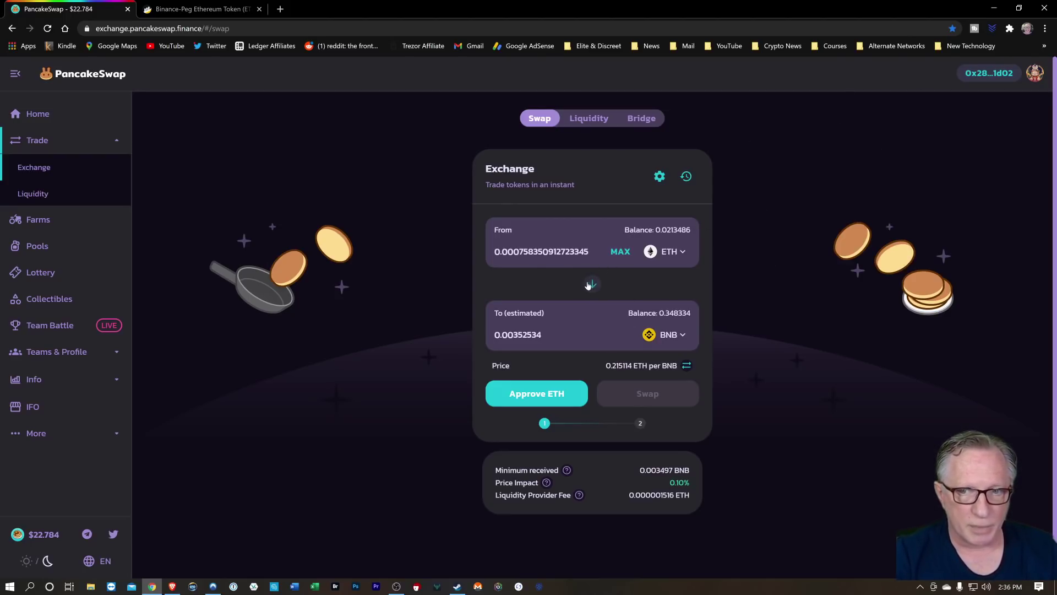
Swap the full 9.4655 CAKE for about 0.5019 BNB, approving in MetaMask
left_click(677, 253)
left_click(465, 249)
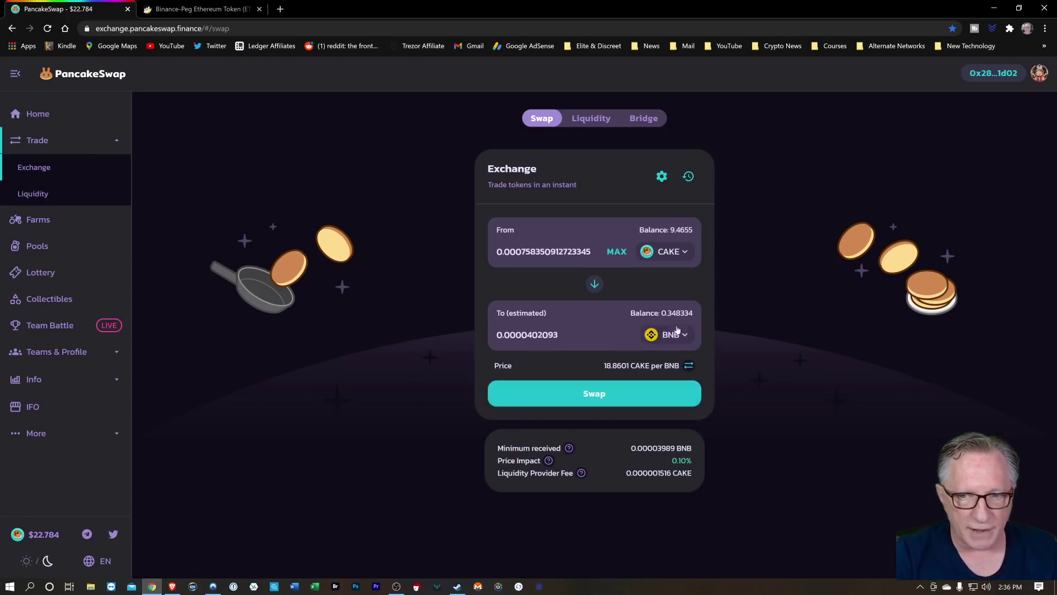
left_click(617, 252)
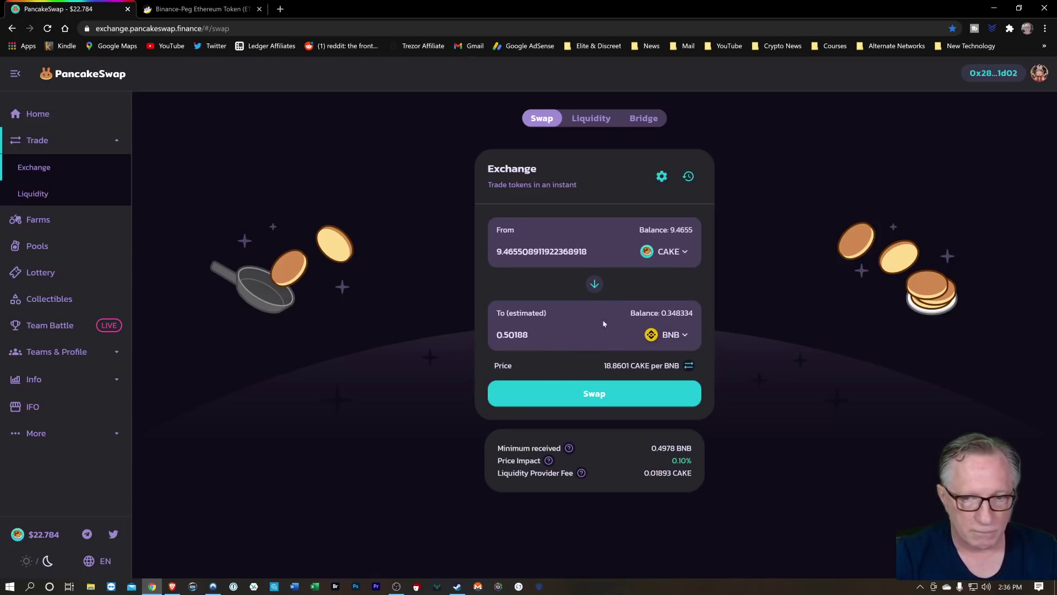
left_click(593, 395)
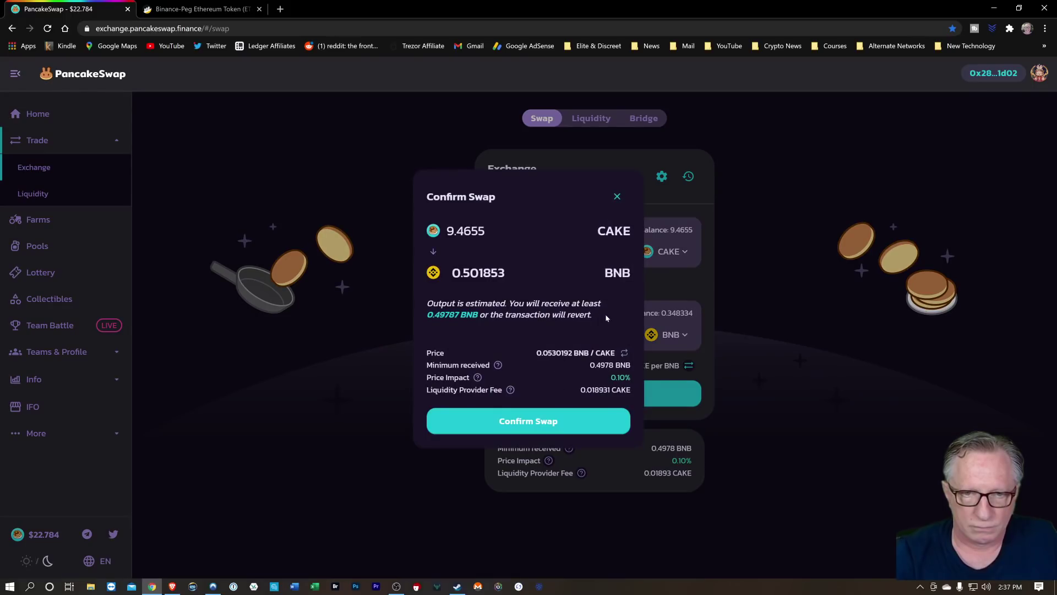
left_click(542, 421)
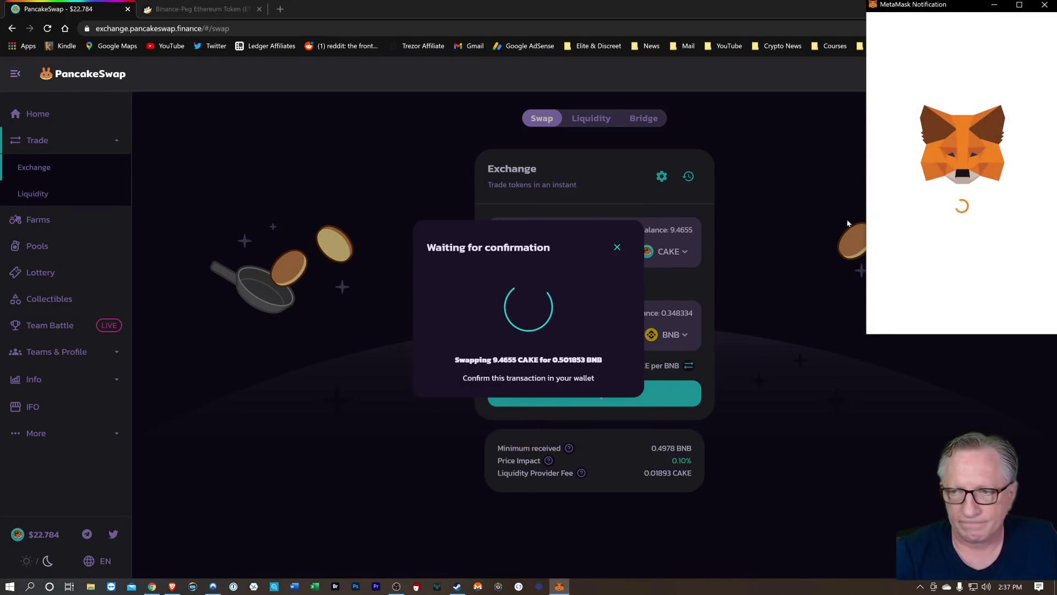
left_click(1013, 317)
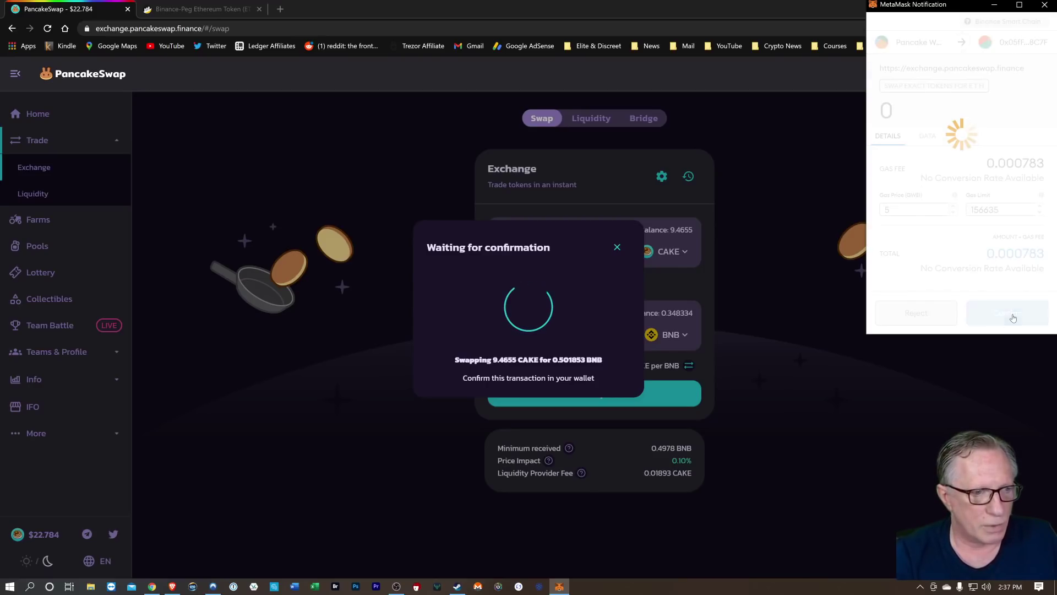
left_click(367, 355)
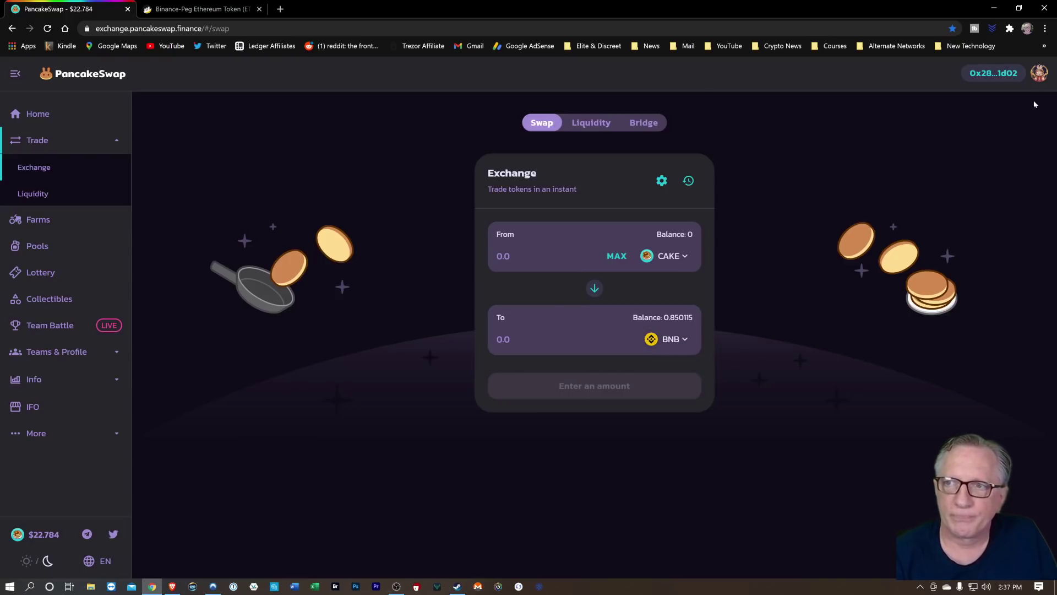
Unlock Binance Chain Wallet with the account password, keeping Binance Smart Chain Network
left_click(1009, 28)
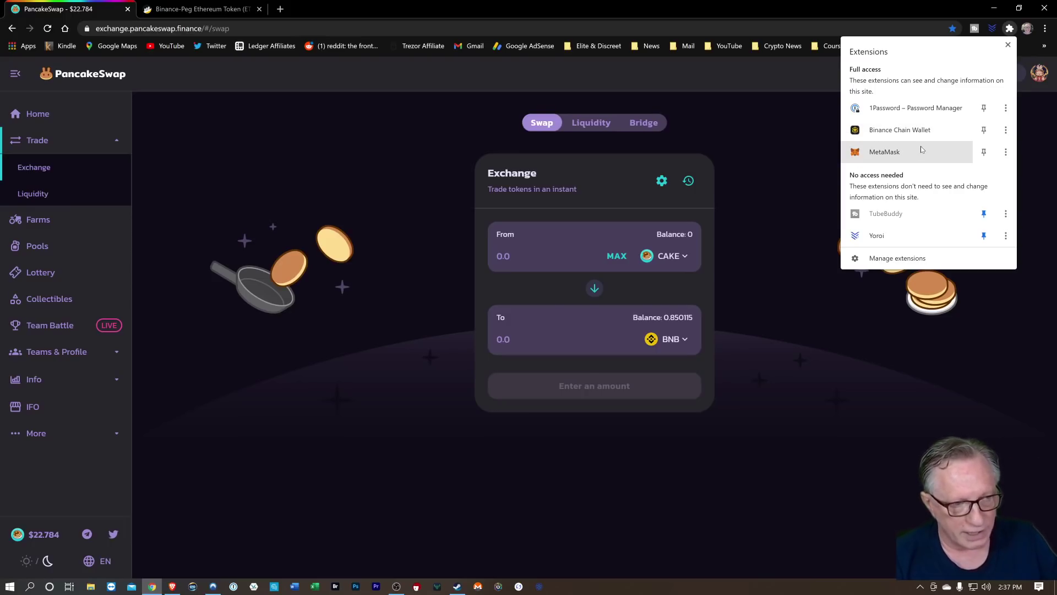
left_click(918, 131)
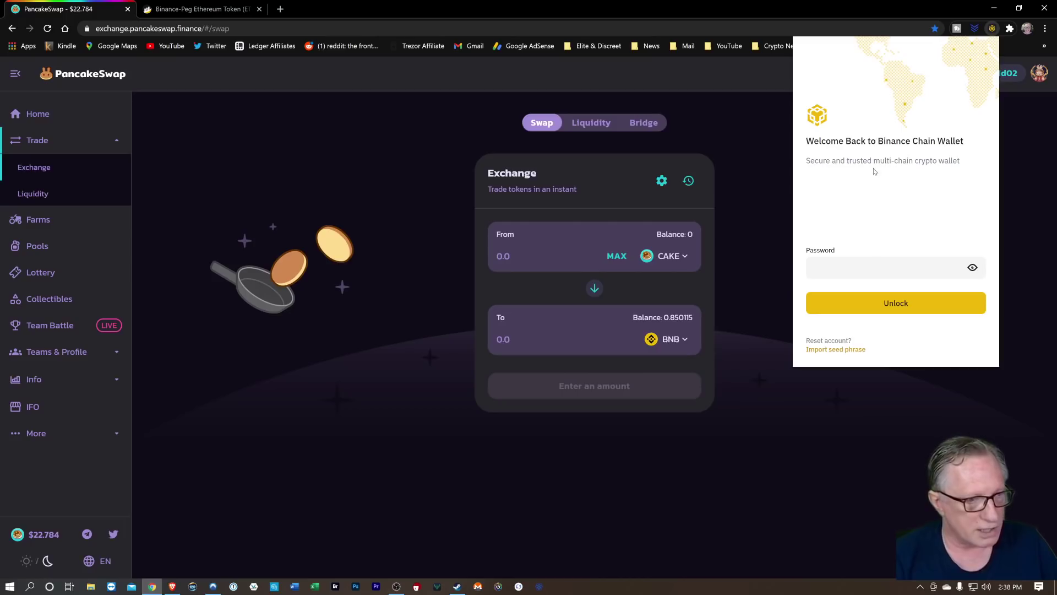
left_click(881, 267)
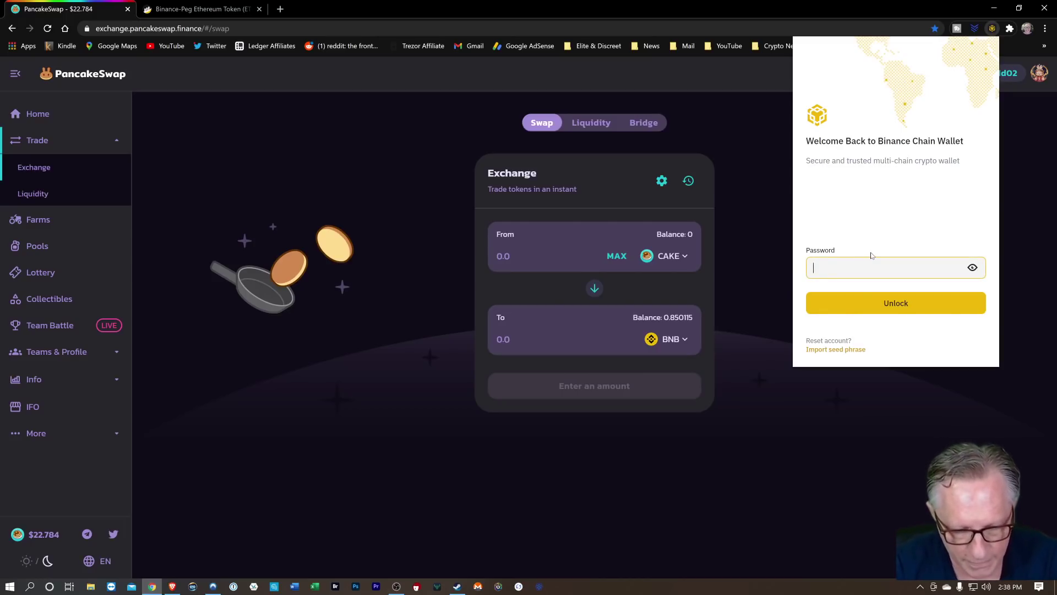
key("Return")
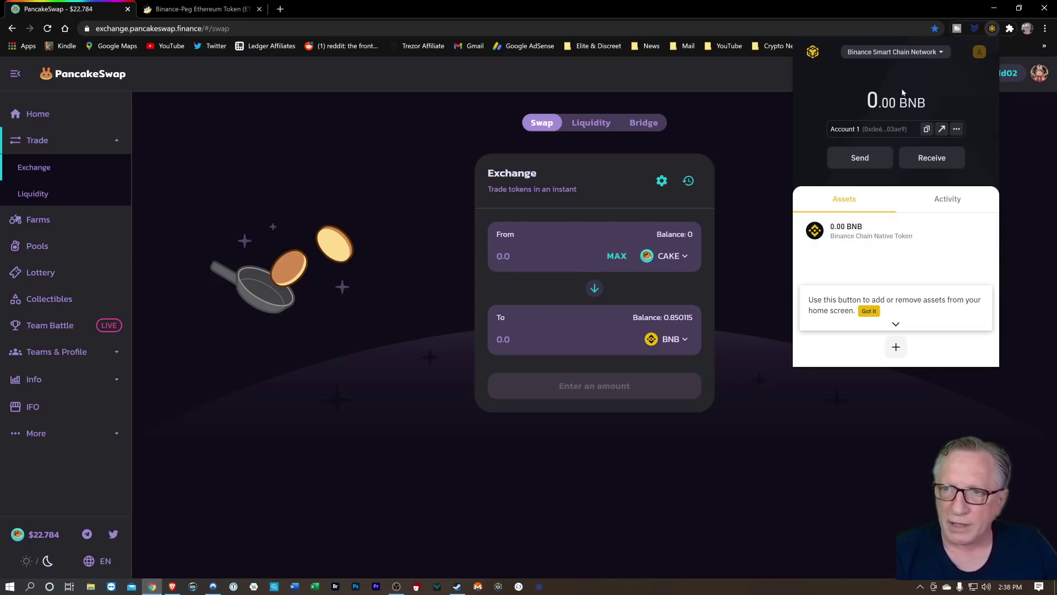
left_click(938, 54)
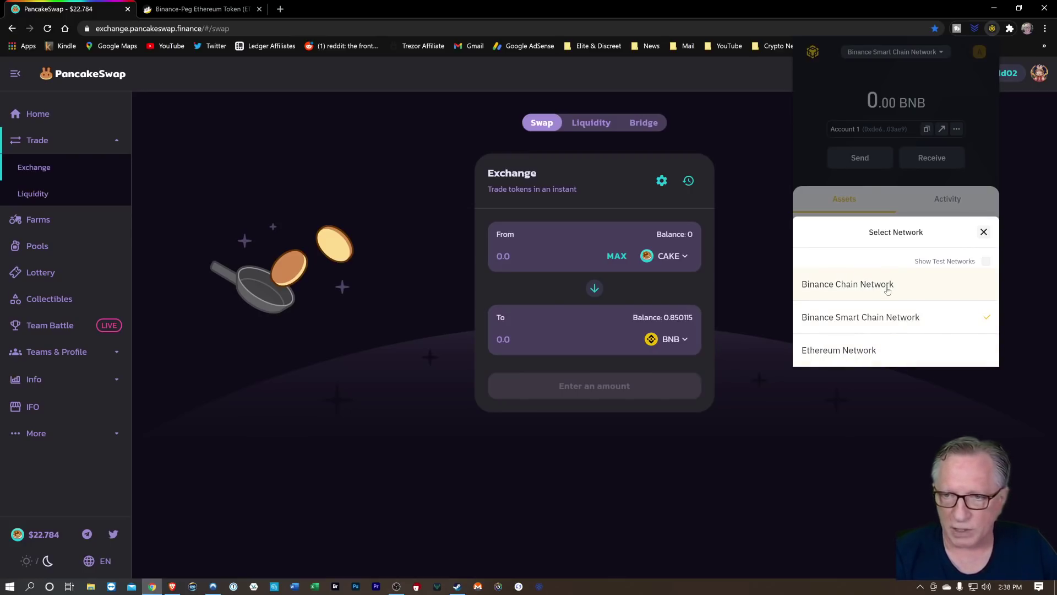
left_click(890, 322)
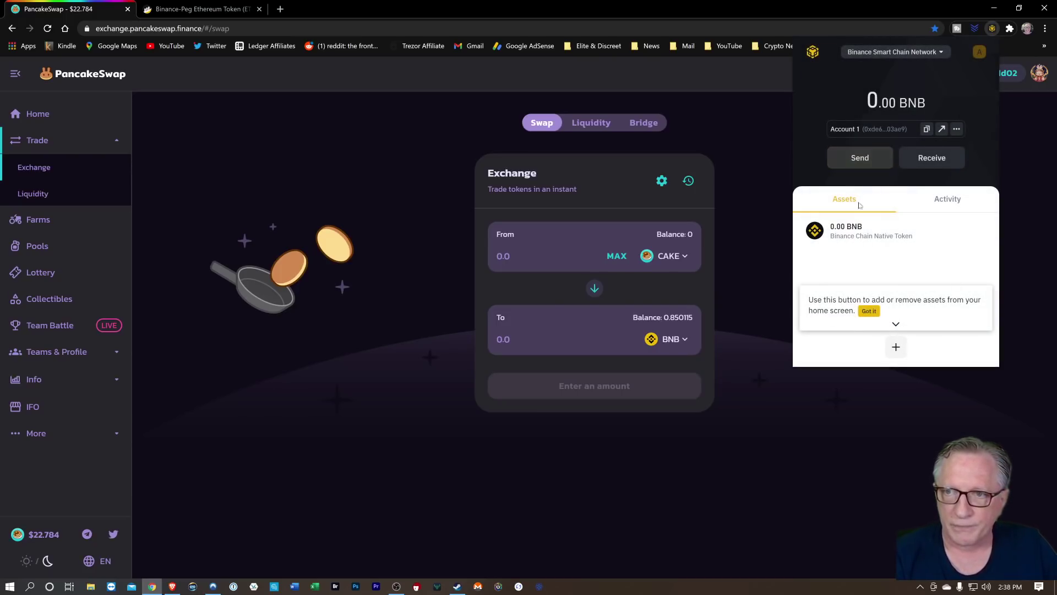
Copy Account 1's BNB receiving address and close the wallet popup
left_click(862, 232)
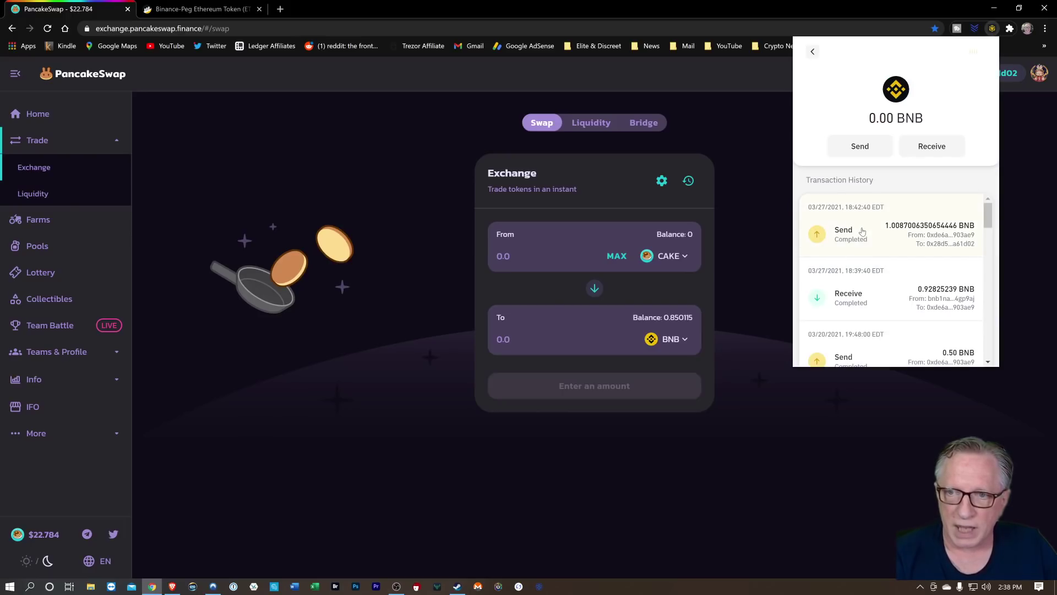
left_click(937, 148)
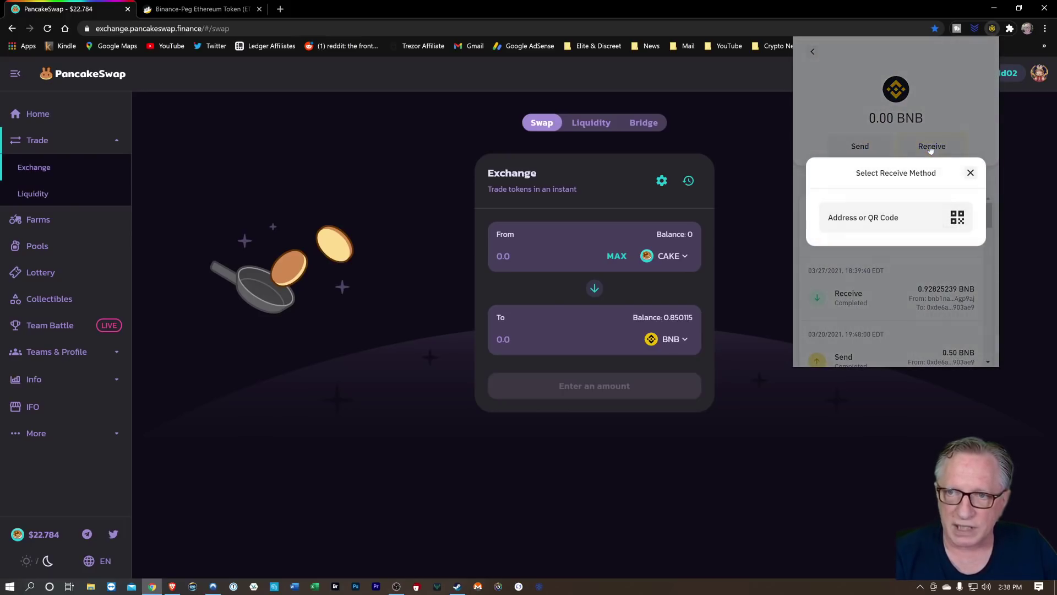
left_click(952, 220)
left_click(949, 166)
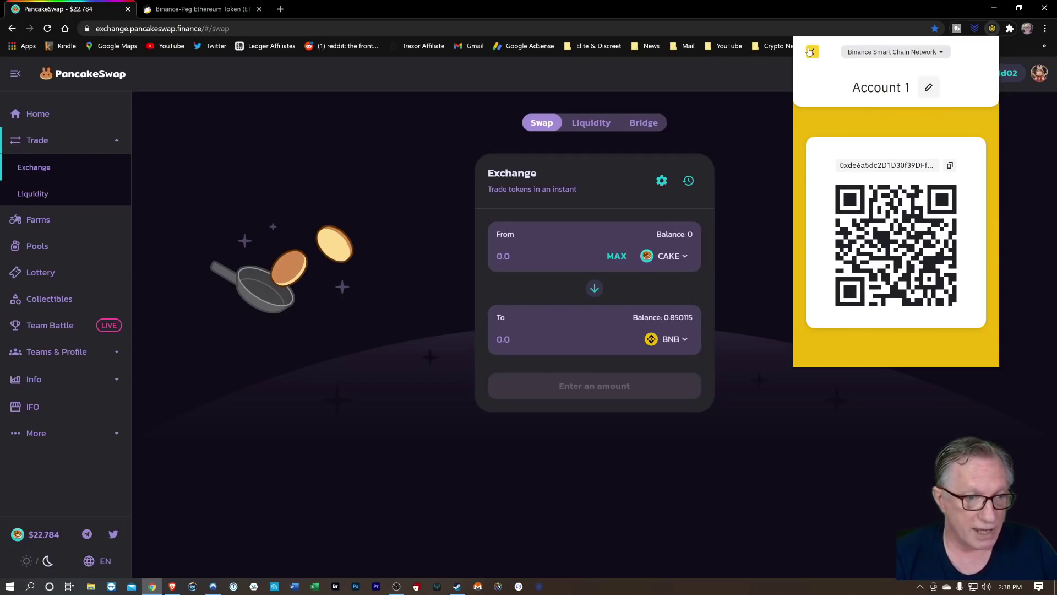
left_click(1005, 73)
left_click(1010, 32)
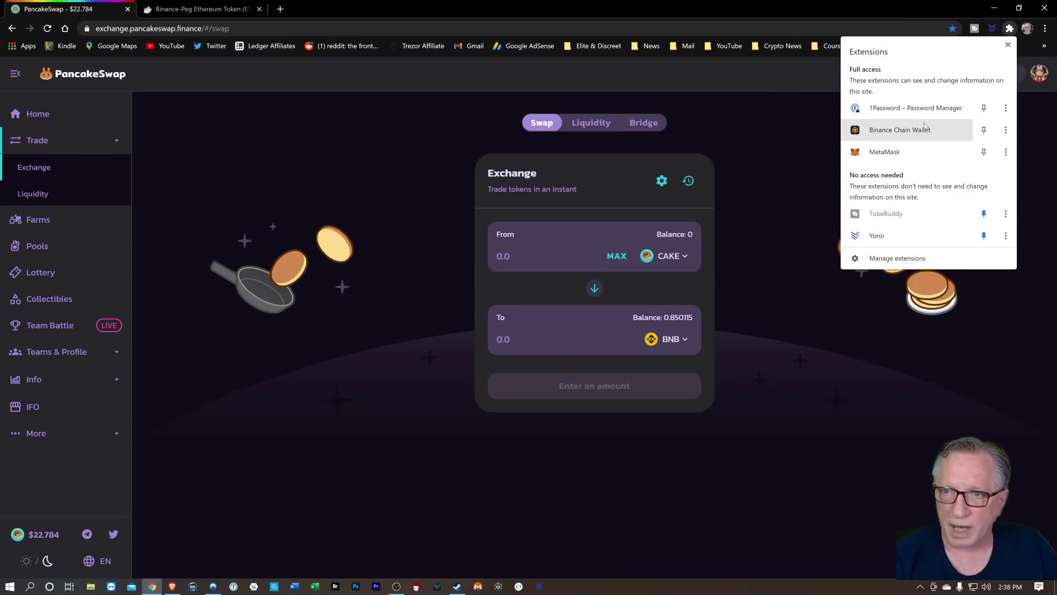
Send 0.5 BNB from MetaMask to the pasted Binance Chain Wallet address
left_click(923, 151)
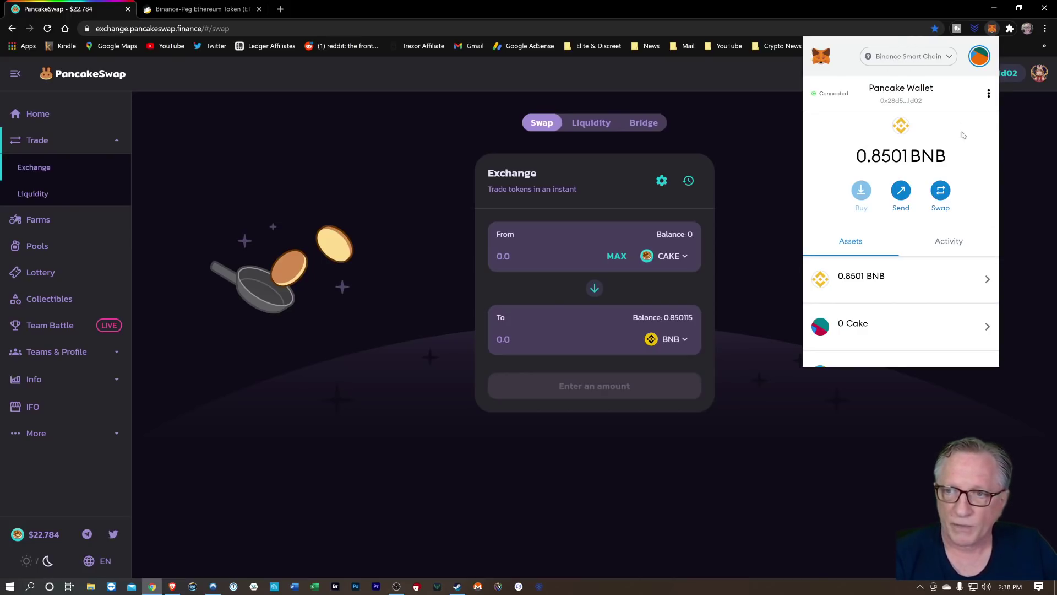
left_click(865, 285)
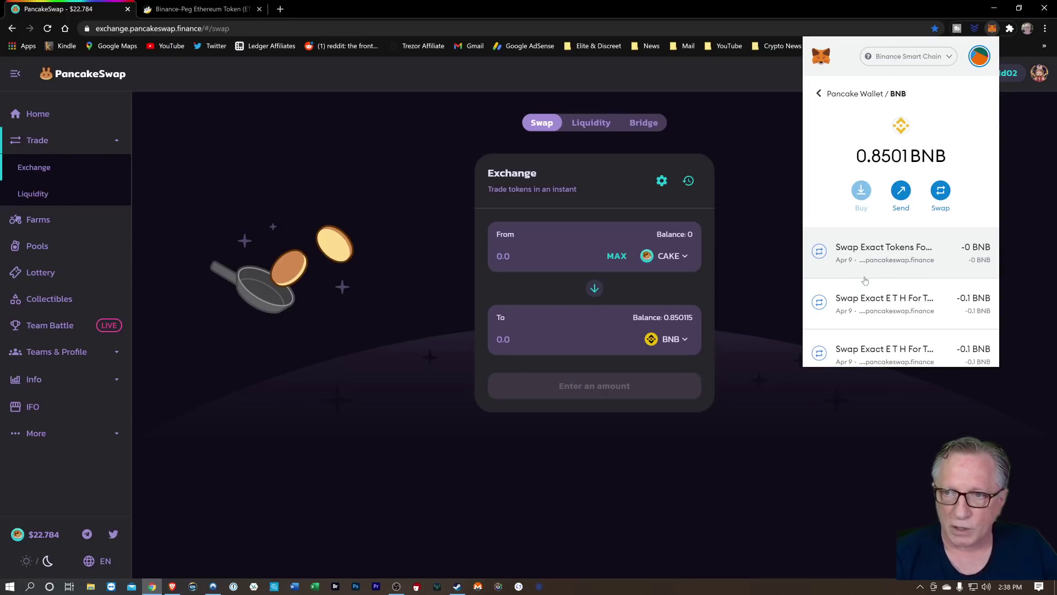
left_click(897, 192)
right_click(843, 119)
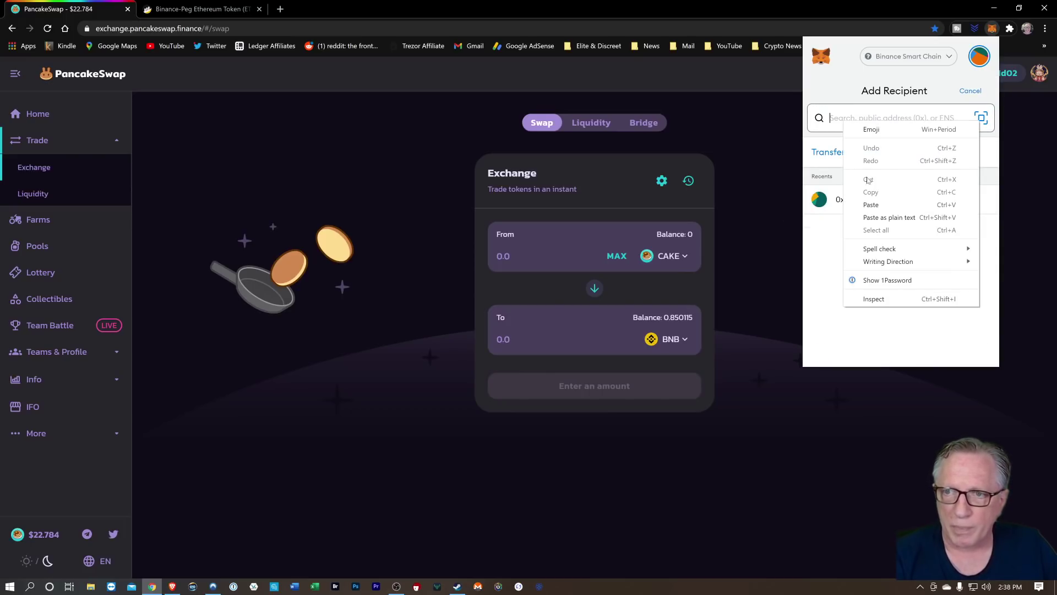
left_click(870, 203)
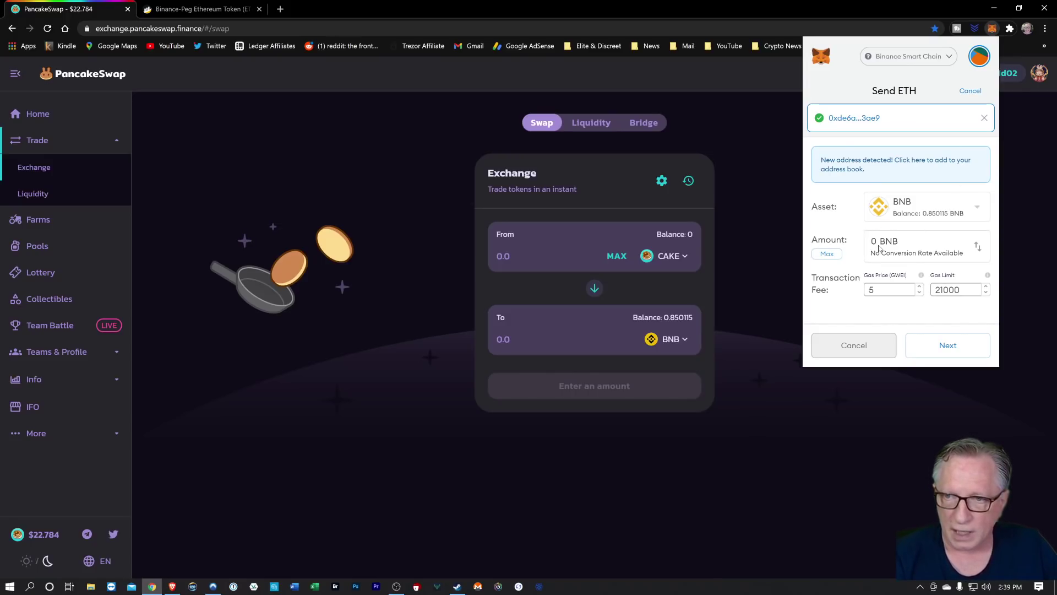
type(".5")
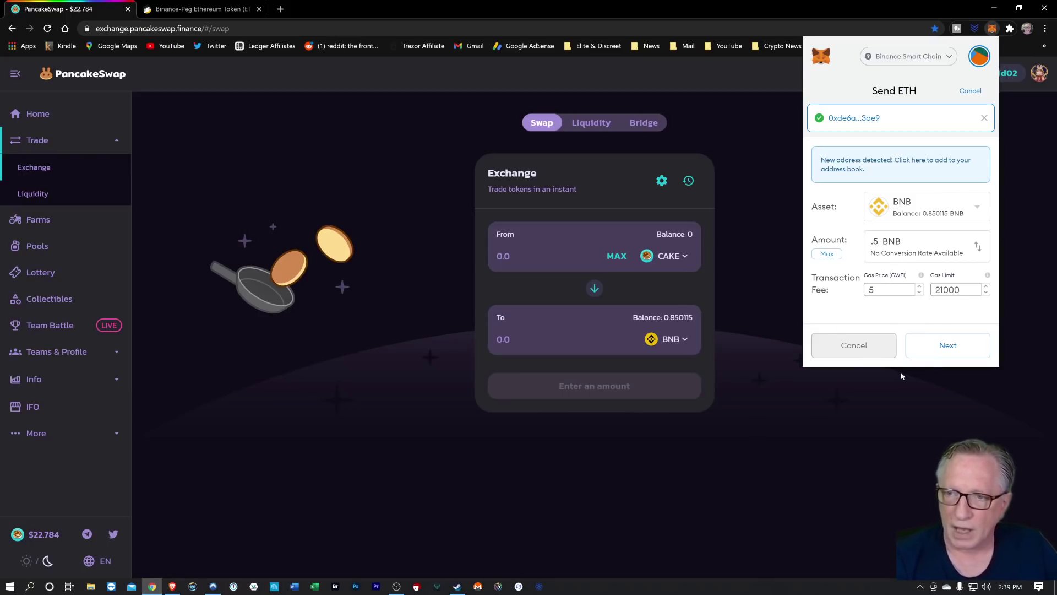
left_click(948, 347)
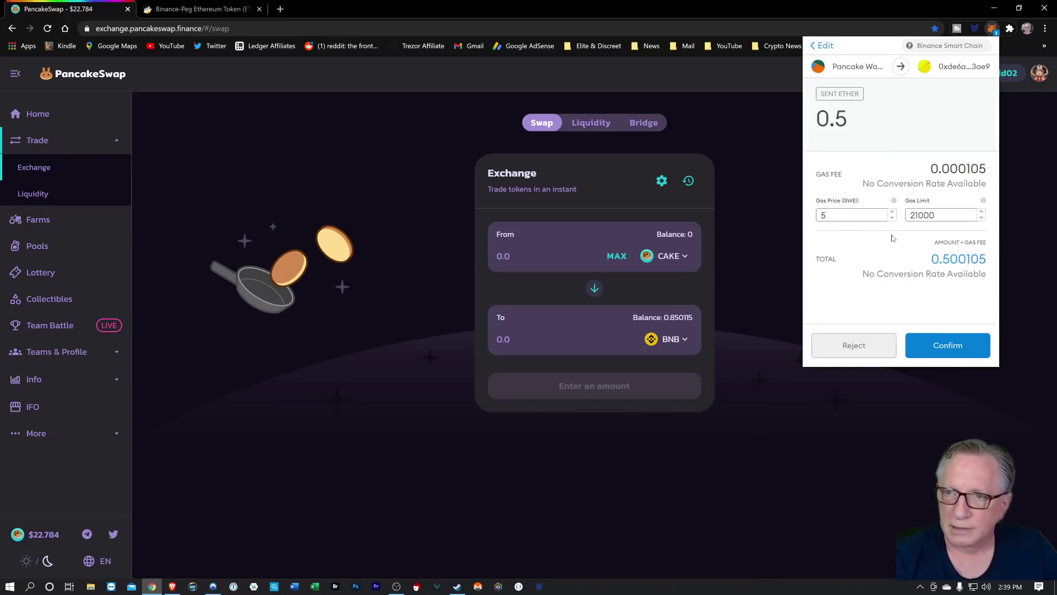
left_click(957, 350)
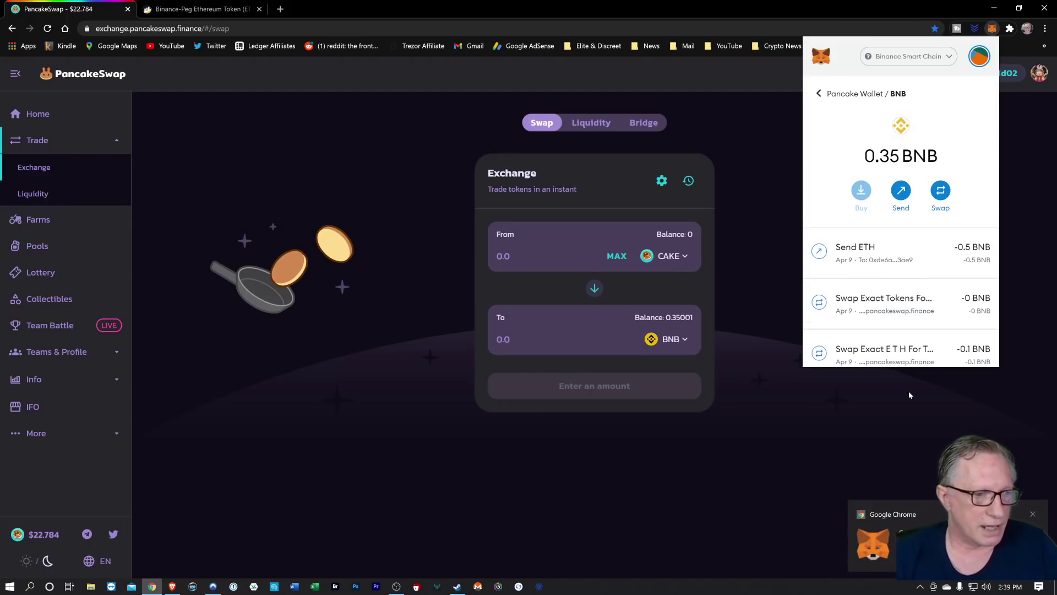
Close MetaMask and open Binance Chain Wallet, now holding 0.50 BNB
left_click(820, 94)
left_click(757, 137)
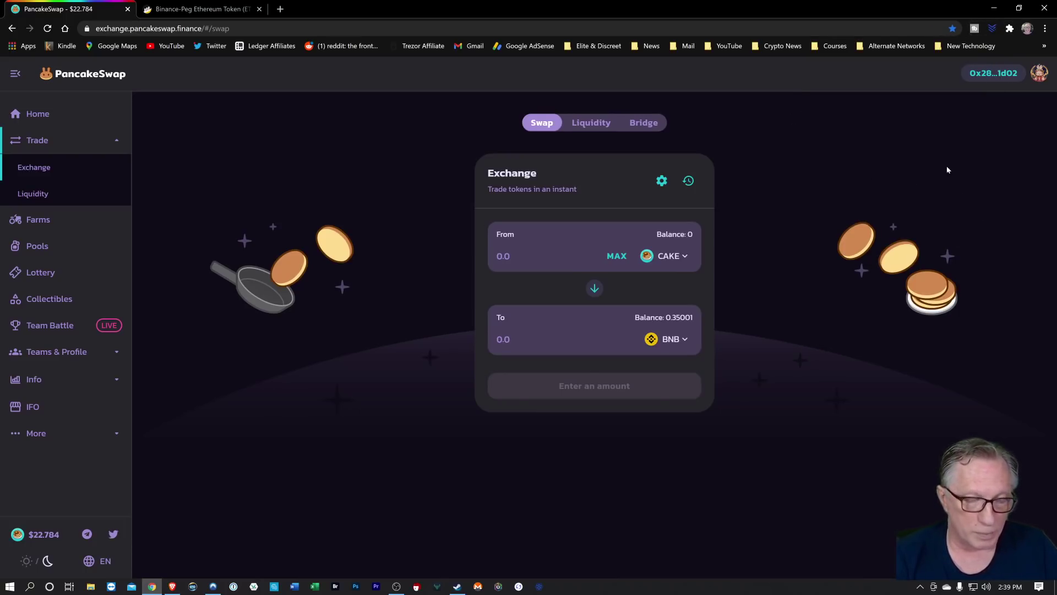
left_click(1009, 29)
left_click(918, 131)
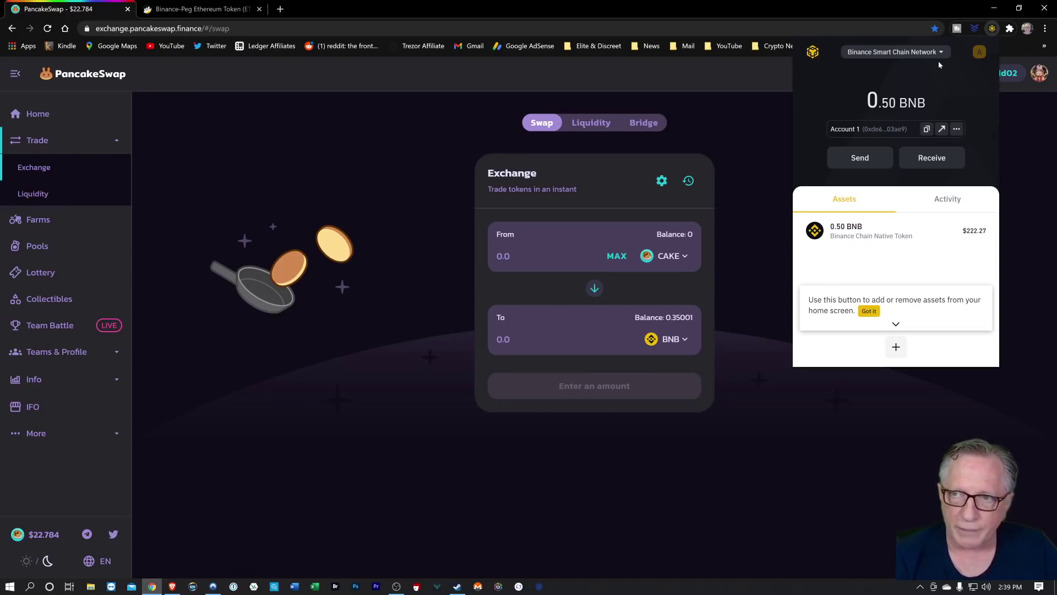
Switch to Binance Chain Network and copy its BNB receiving address
left_click(940, 53)
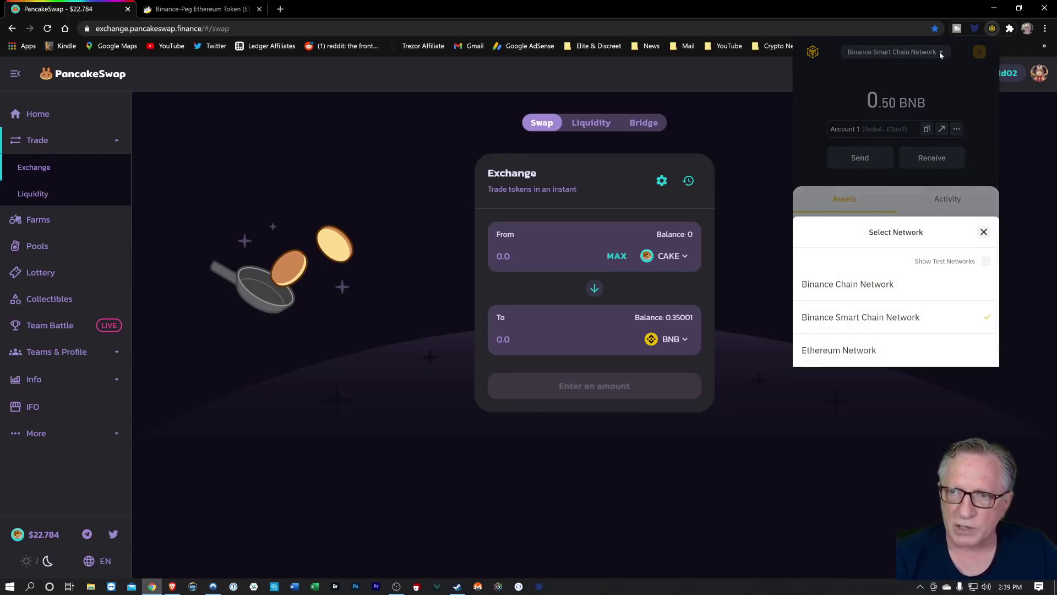
left_click(869, 284)
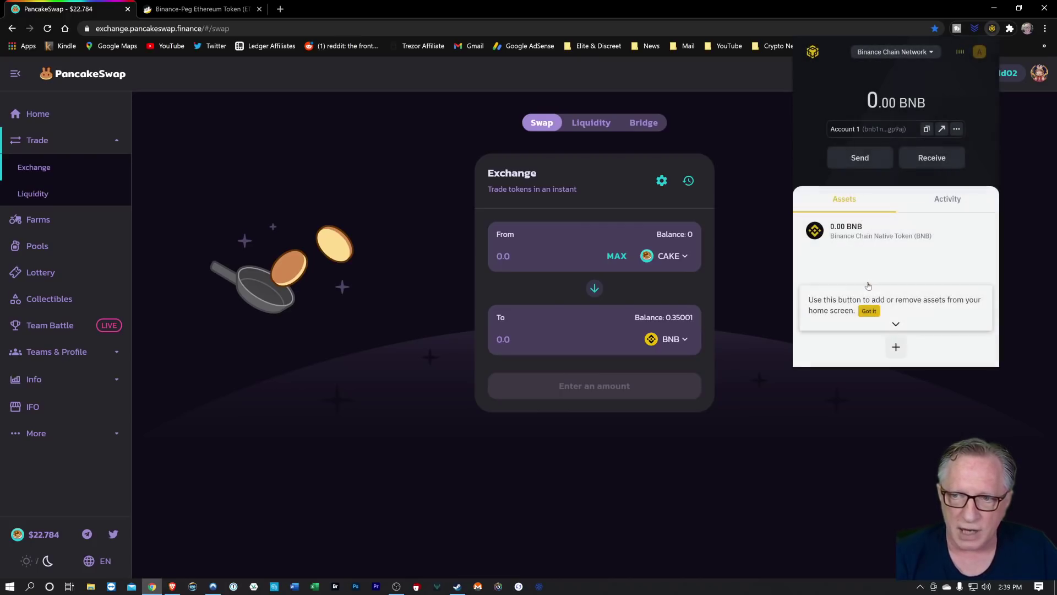
left_click(856, 237)
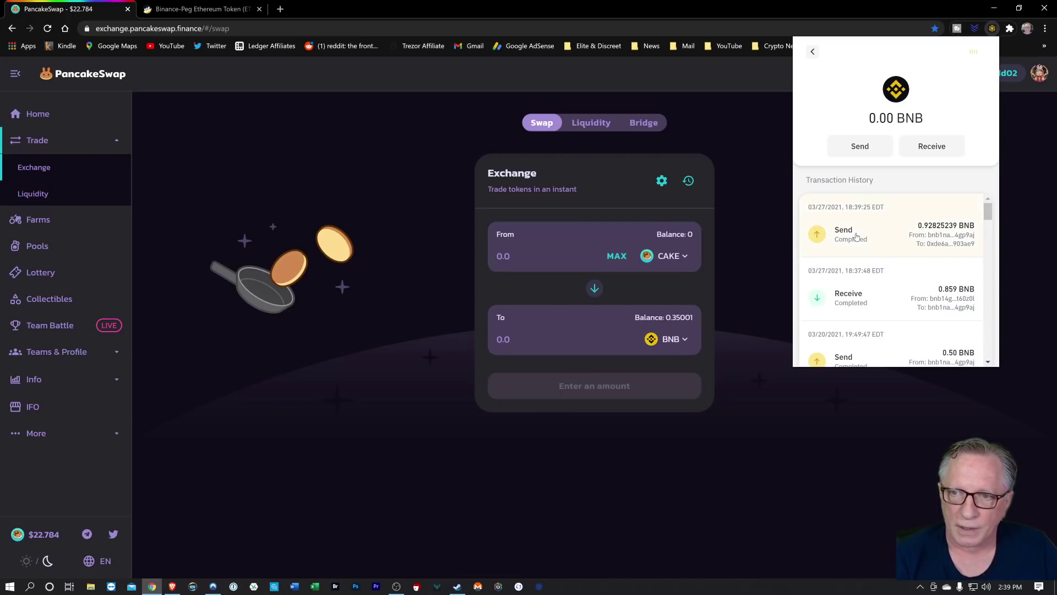
left_click(936, 144)
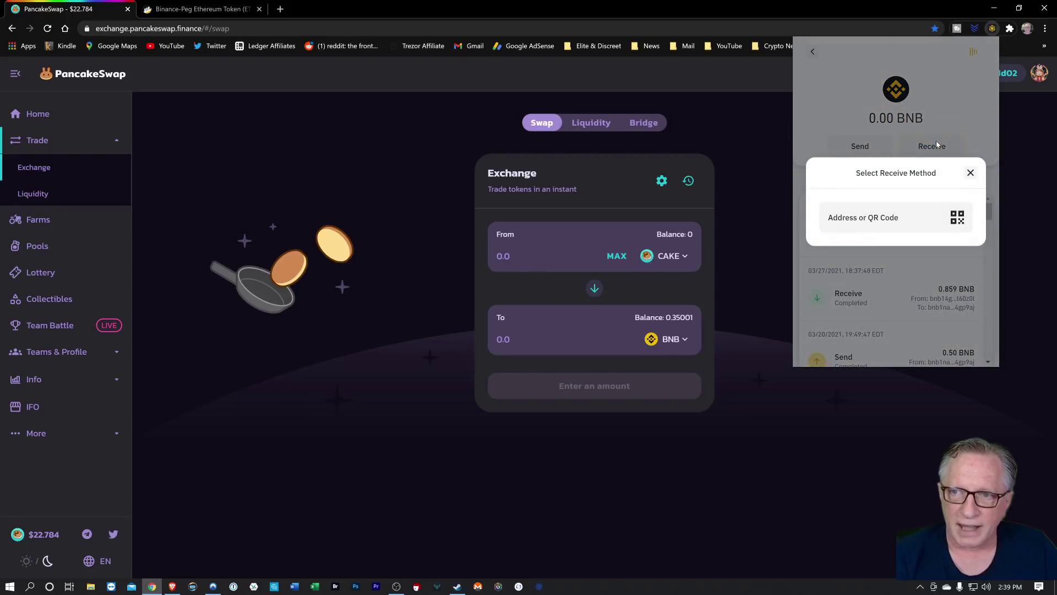
left_click(956, 217)
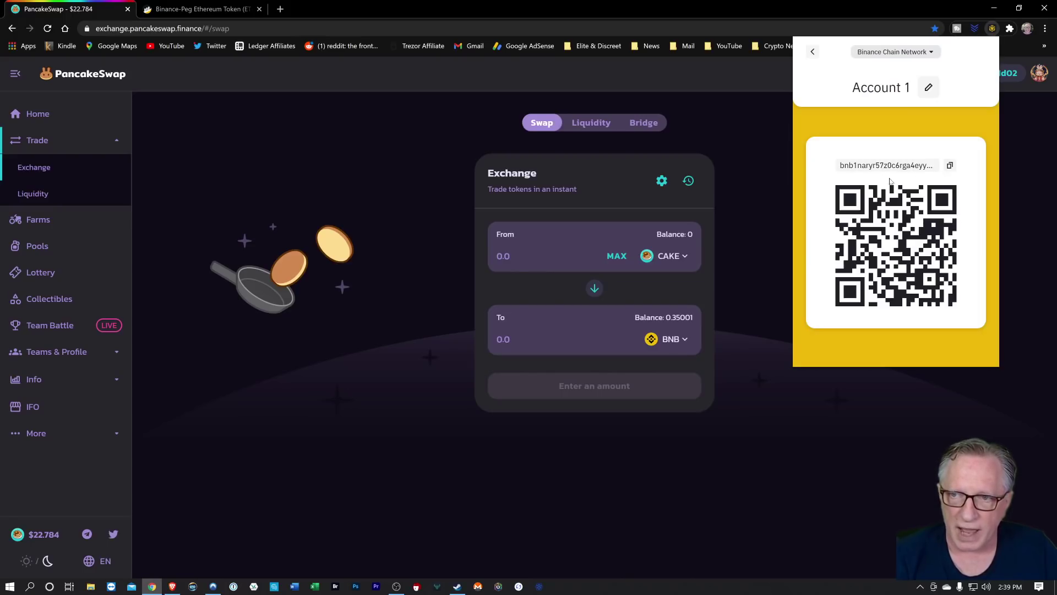
left_click(950, 165)
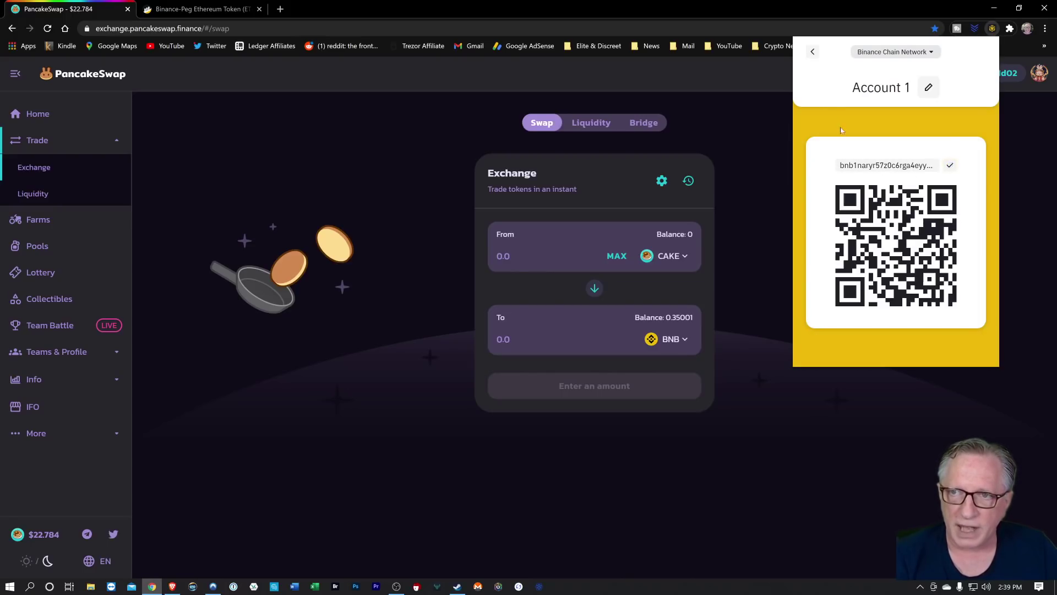
Return to the Binance Smart Chain Network account holding 0.50 BNB
left_click(813, 52)
left_click(929, 53)
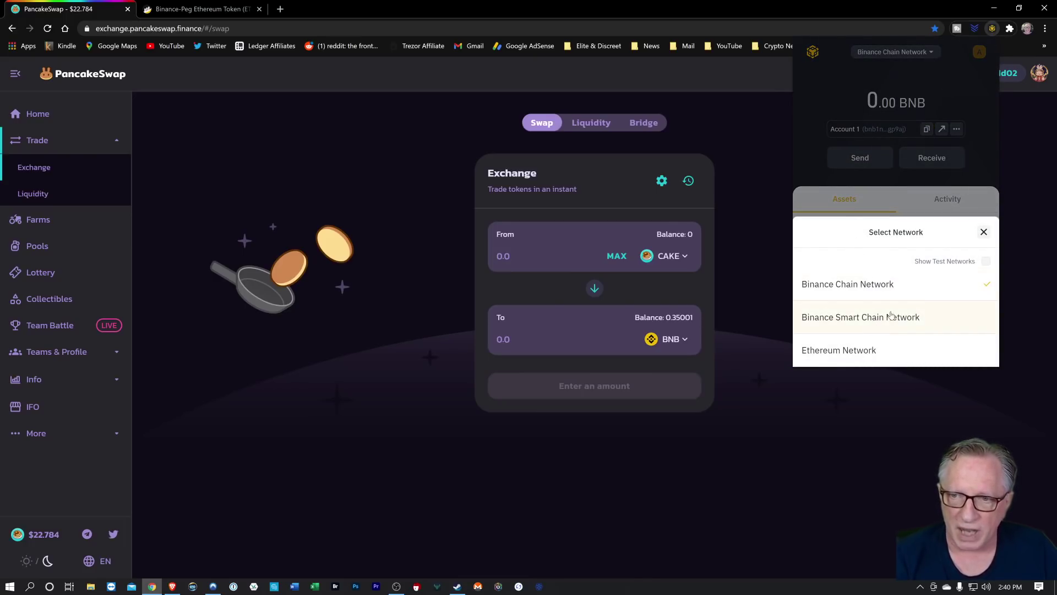
left_click(879, 318)
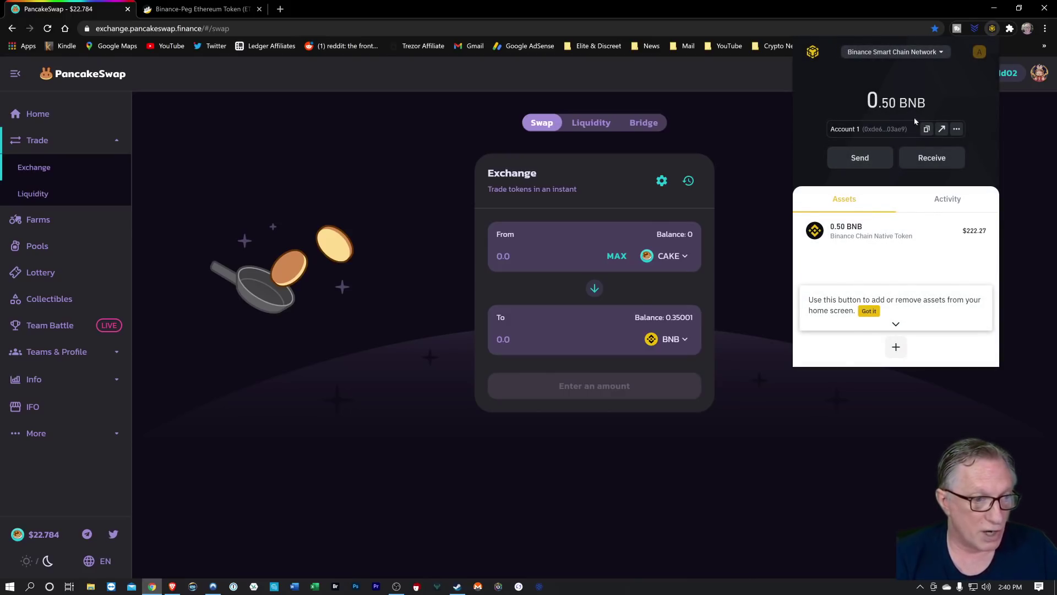
Send the maximum 0.49647928 BNB cross-chain to the pasted Binance Chain address
left_click(860, 160)
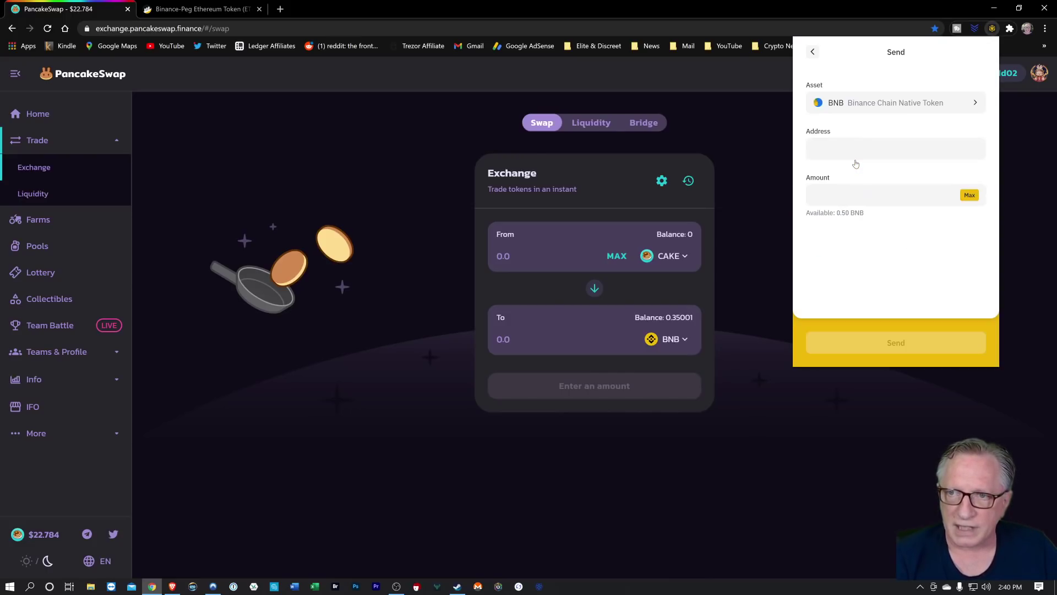
right_click(811, 150)
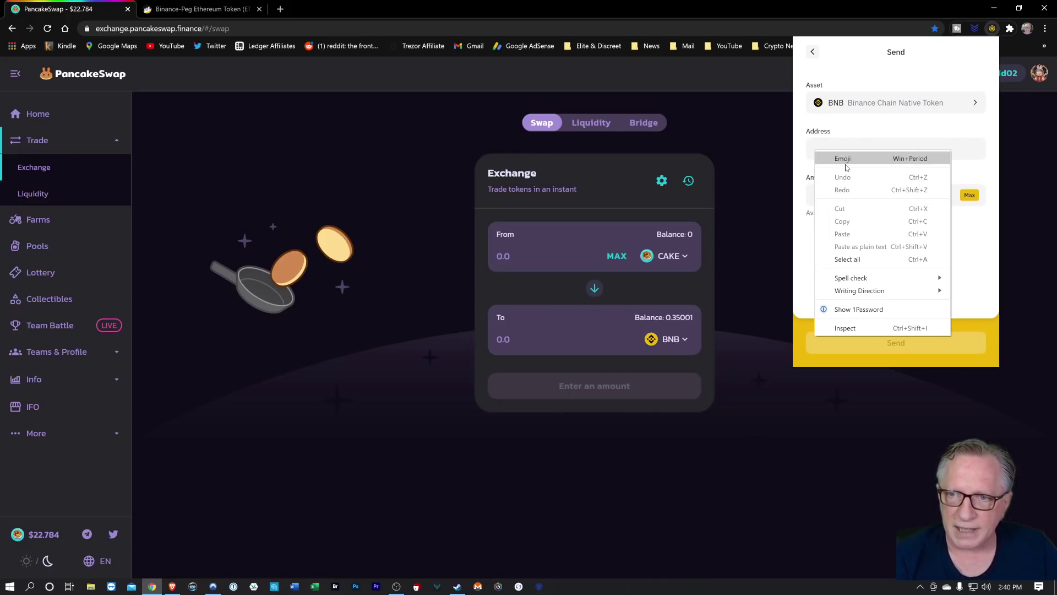
left_click(849, 237)
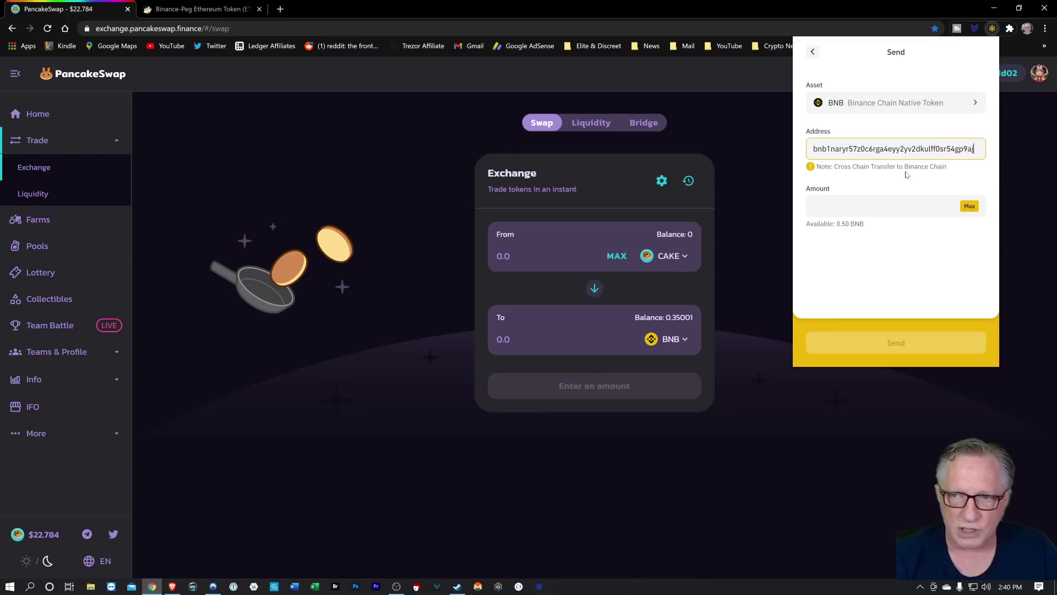
left_click(969, 206)
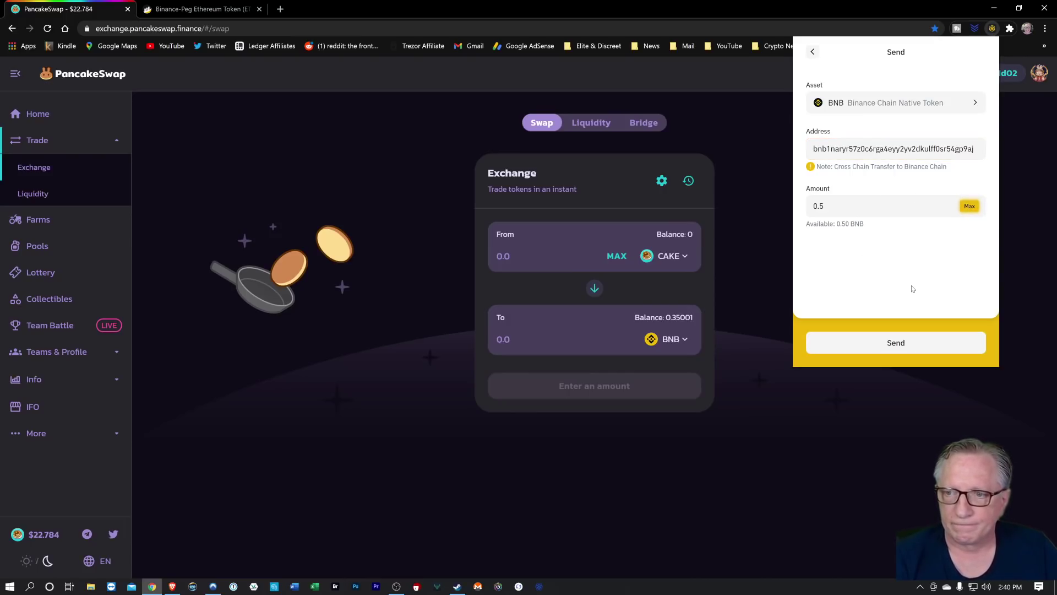
left_click(889, 343)
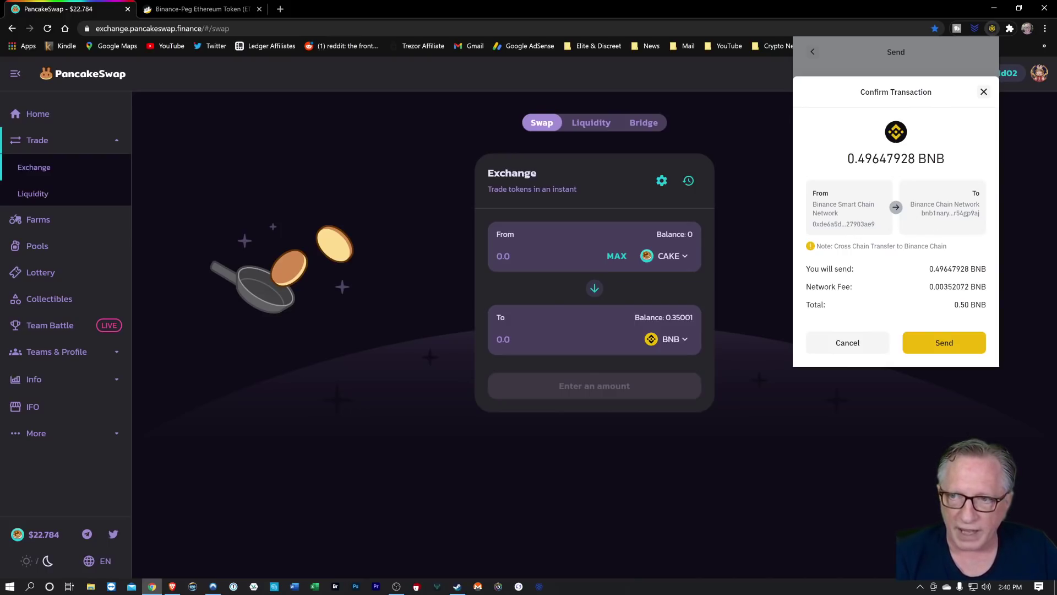
left_click(942, 342)
left_click(968, 175)
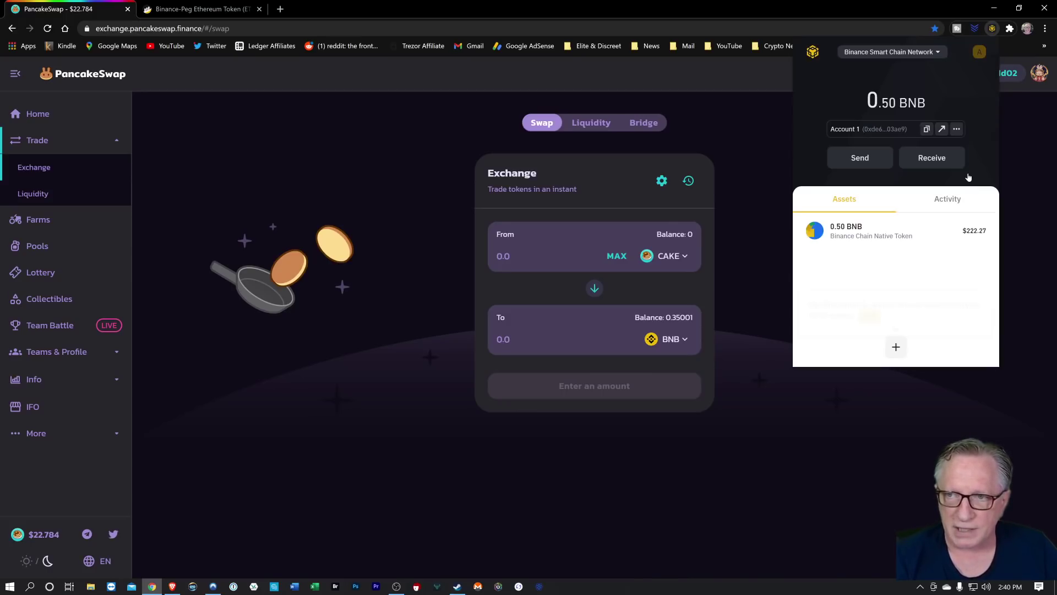
left_click(940, 53)
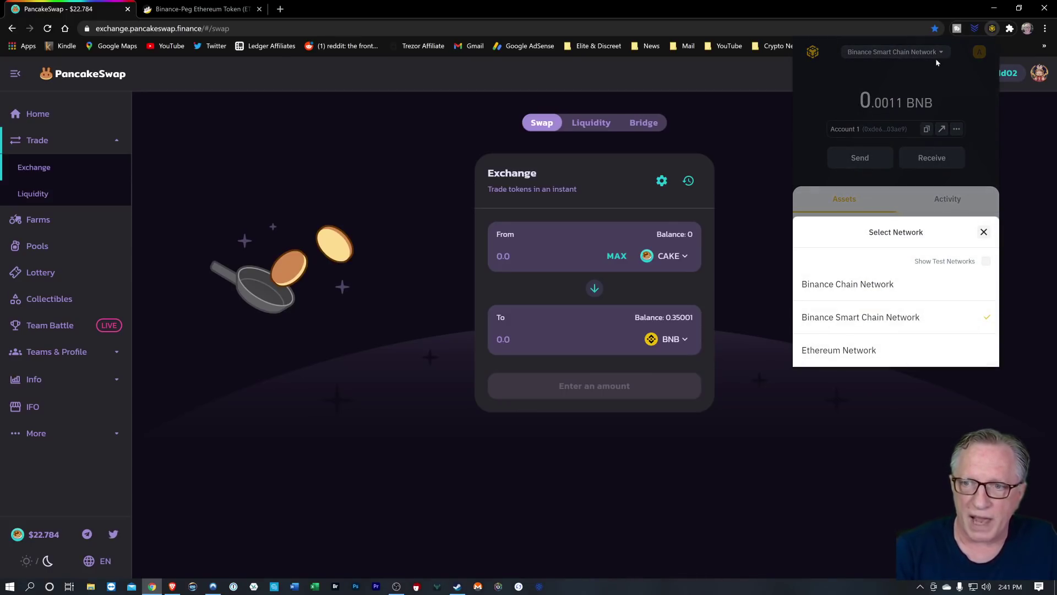
Confirm 0.49647928 BNB arrived on Binance Chain Network, then bring up Binance.US deposit page
left_click(881, 285)
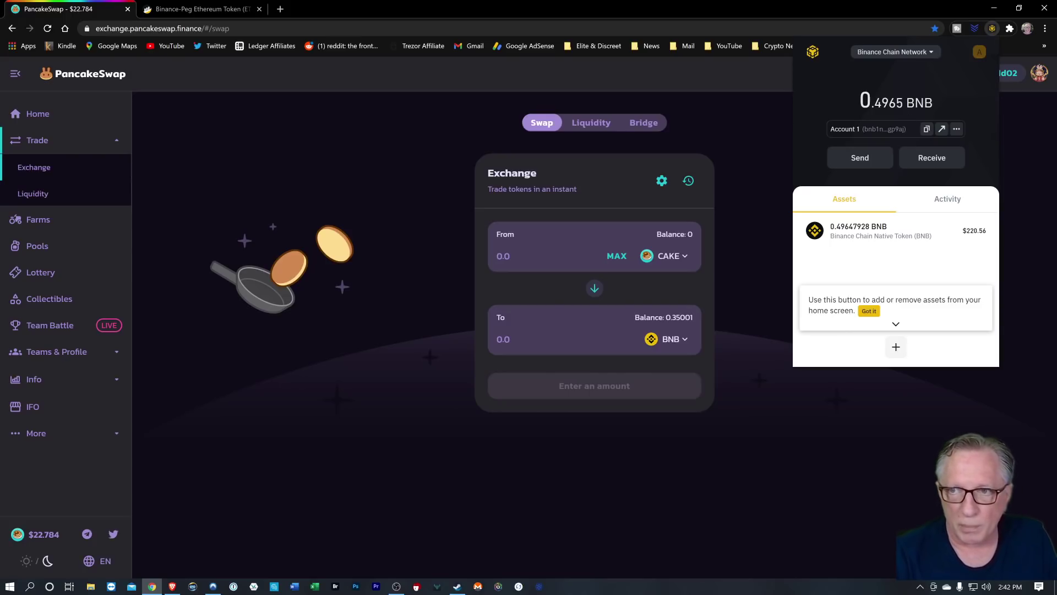
left_click(172, 586)
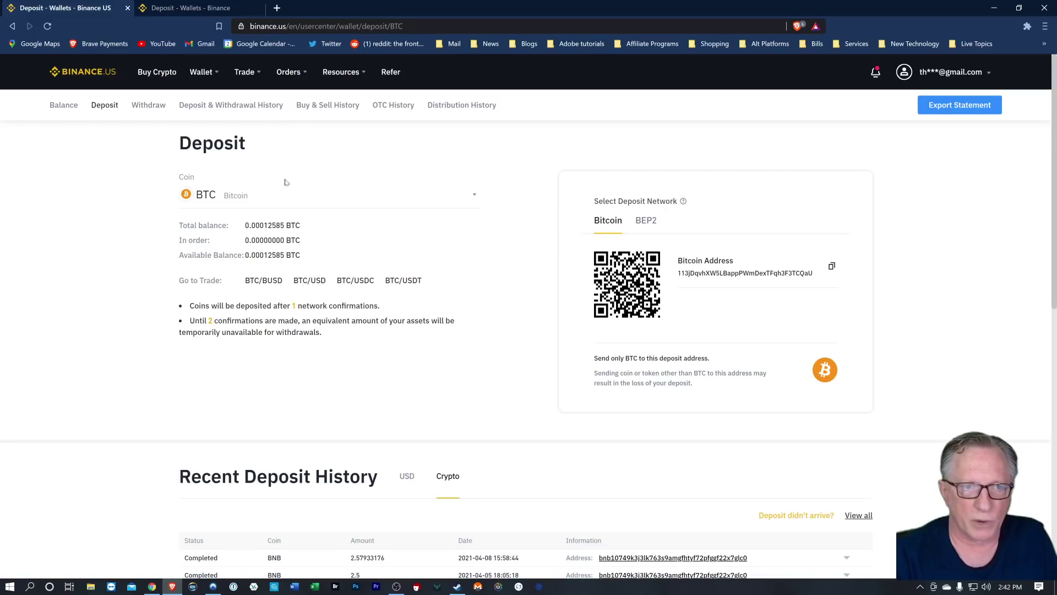
Choose BNB as the deposit coin, acknowledge the memo requirement, and continue
left_click(470, 197)
type("bnb")
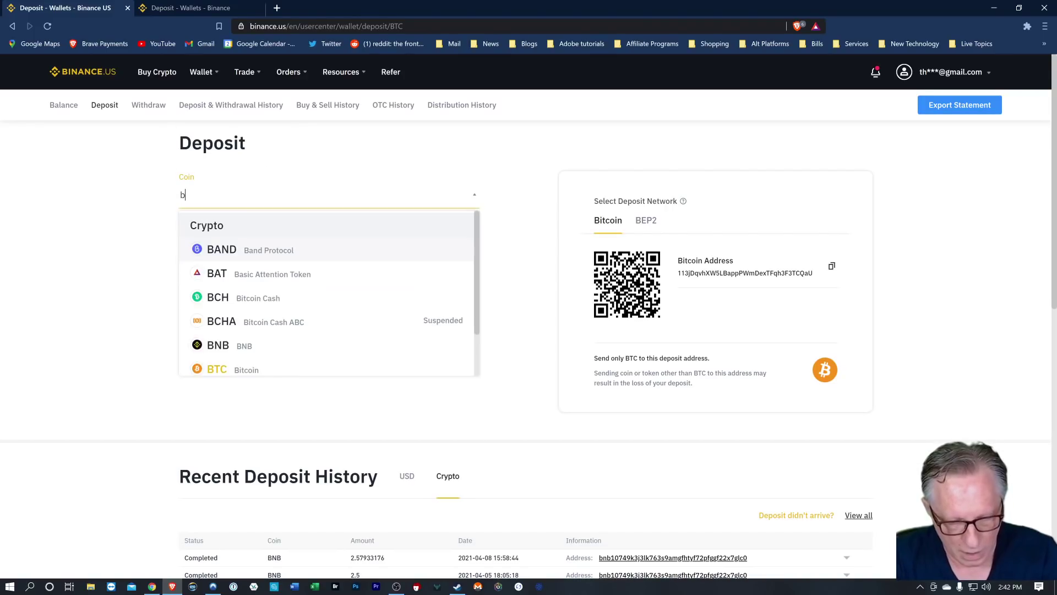
left_click(246, 250)
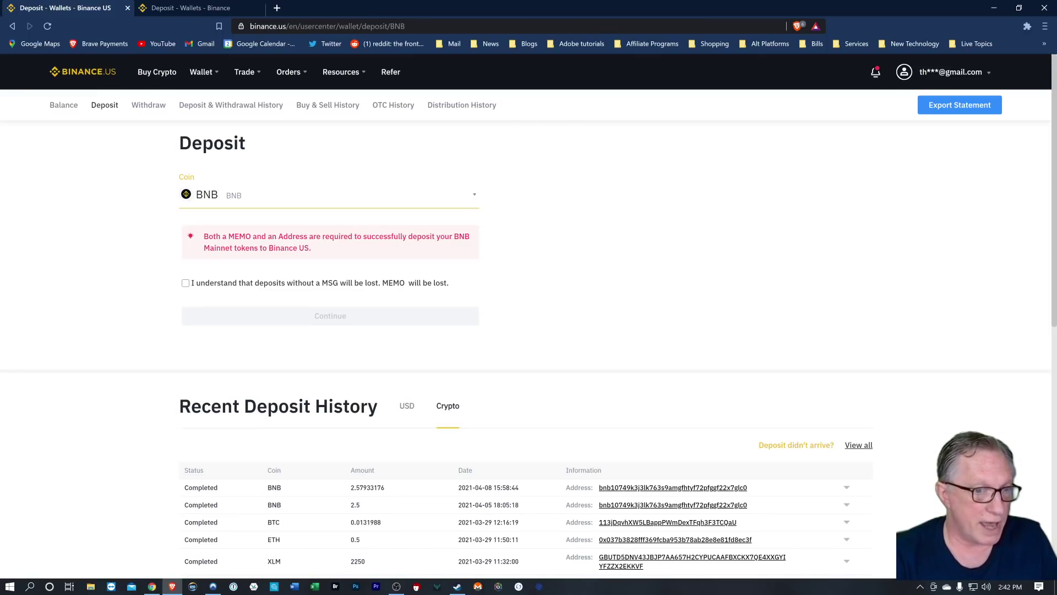
left_click(186, 283)
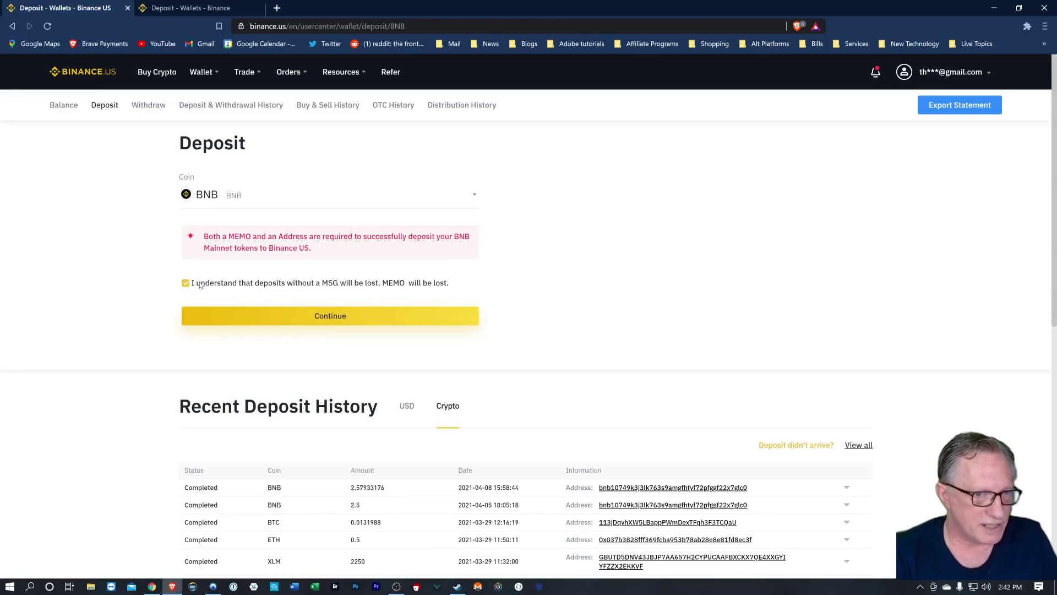
left_click(330, 317)
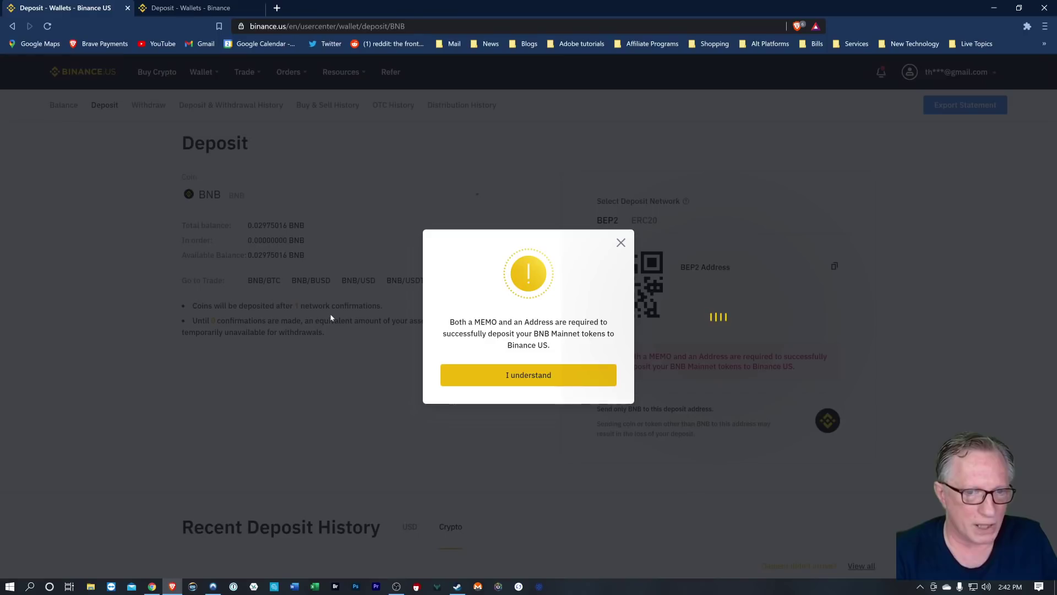
Dismiss the memo warning, copy the BEP2 deposit address, and start a wallet send
left_click(526, 379)
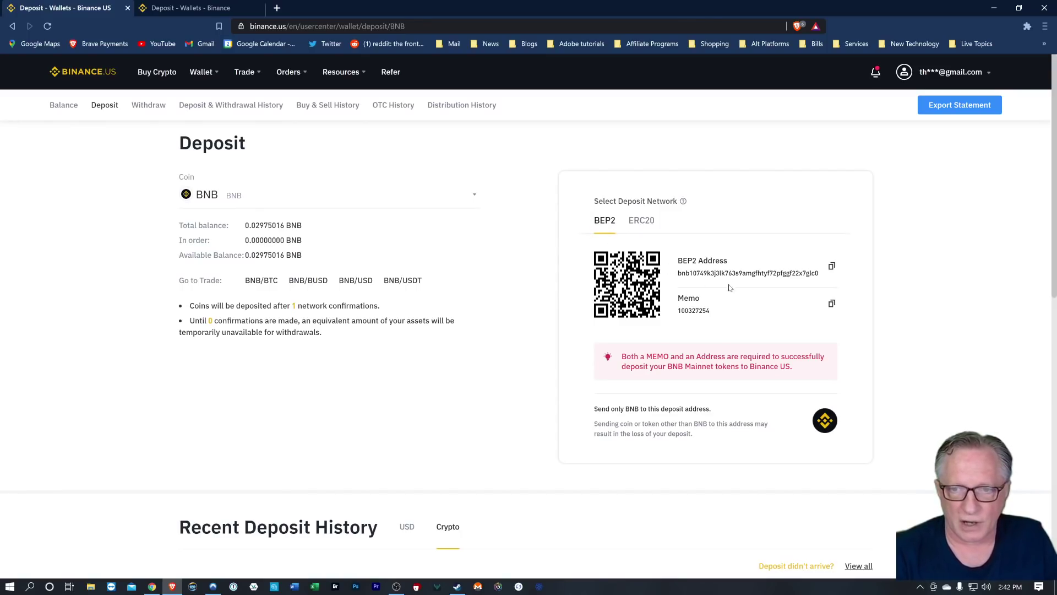
left_click(832, 268)
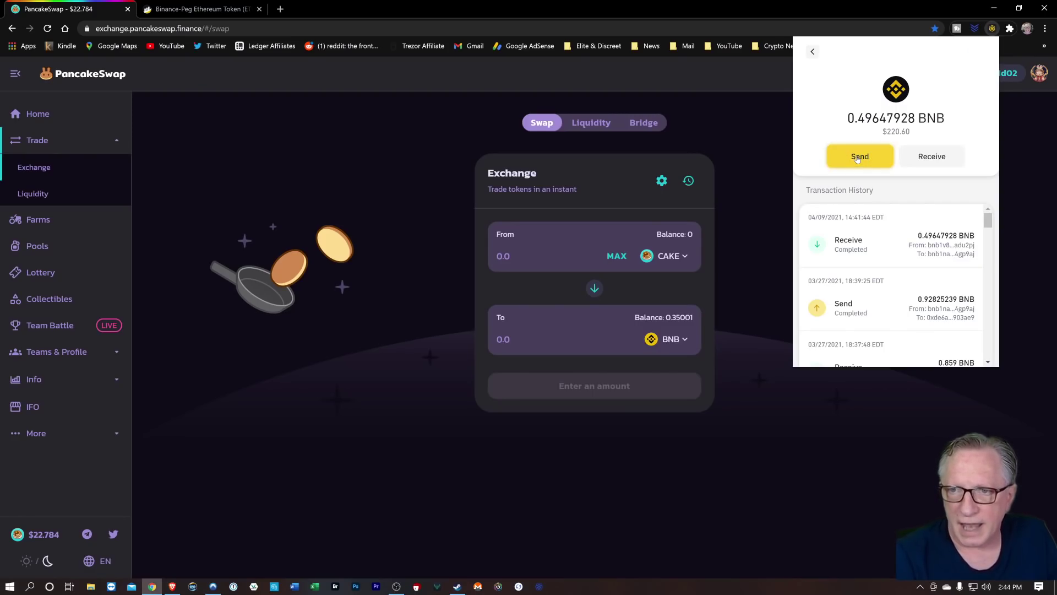
left_click(858, 157)
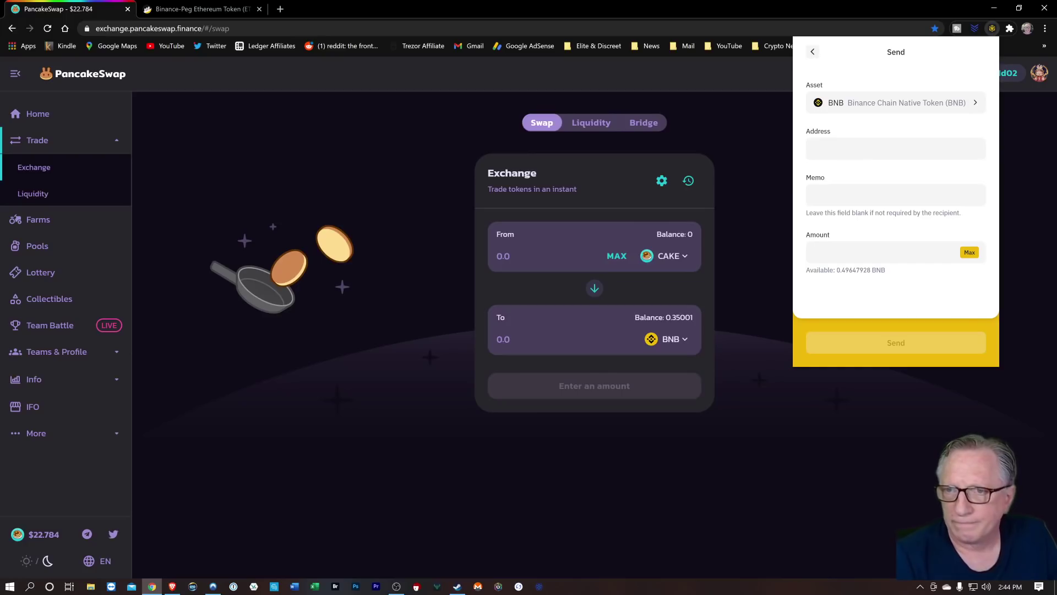
Fill the send form with the Binance.US deposit address and its memo
right_click(833, 154)
left_click(862, 227)
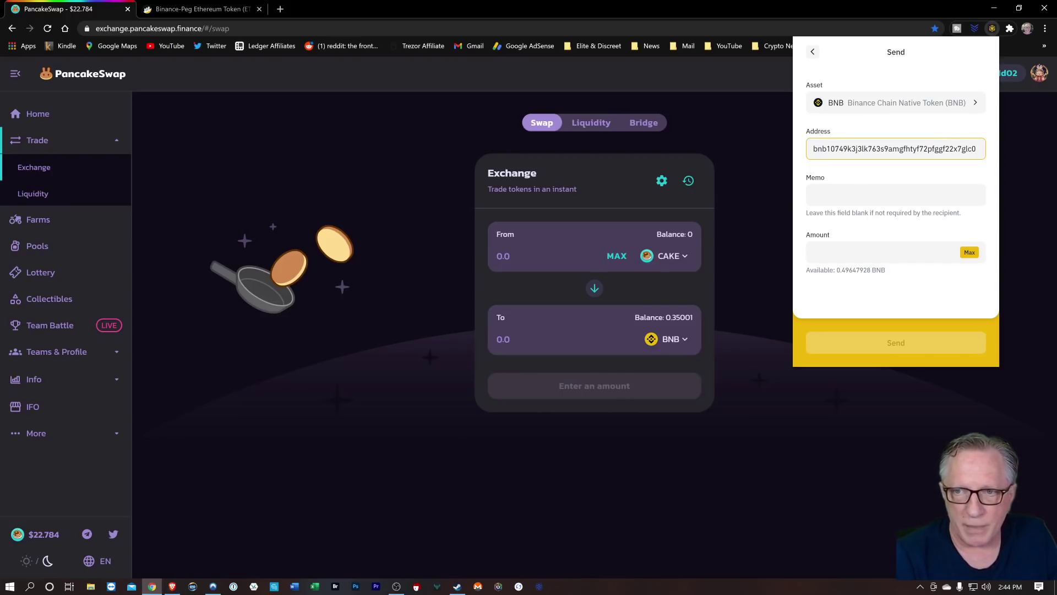
left_click(172, 586)
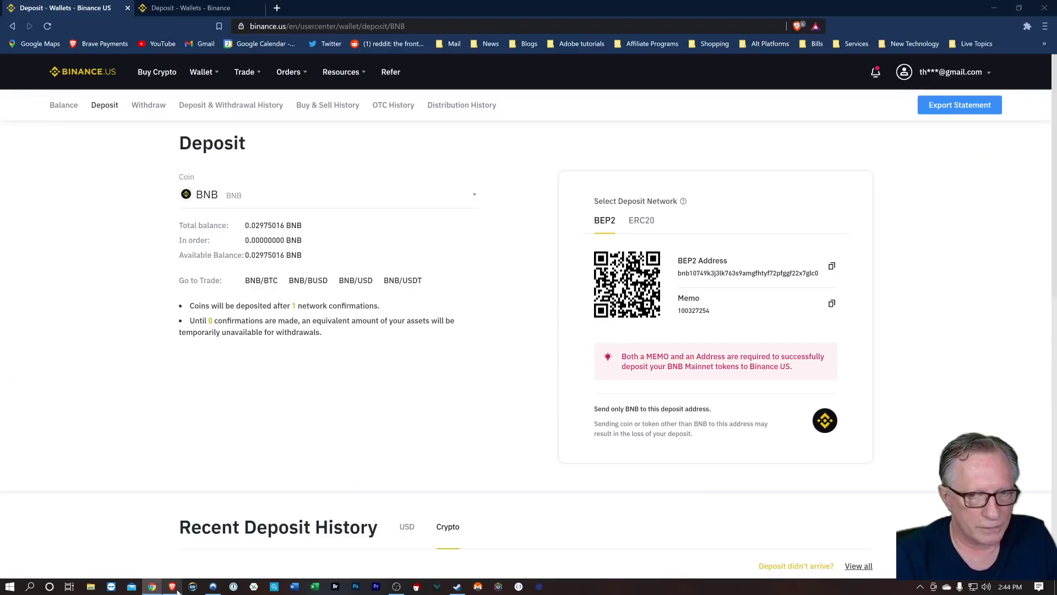
left_click(832, 305)
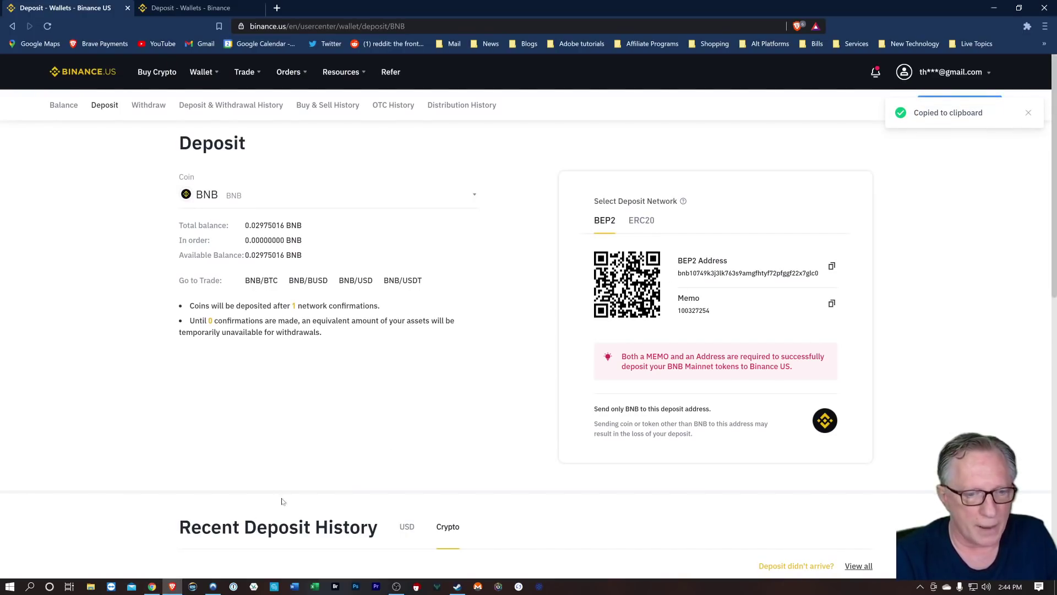
left_click(151, 585)
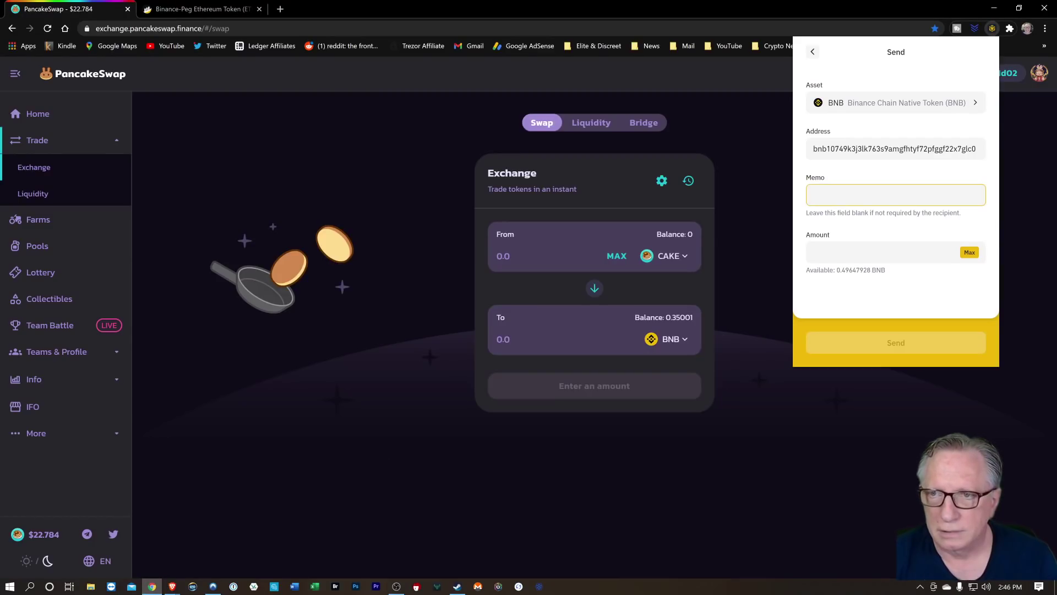
right_click(821, 196)
left_click(841, 280)
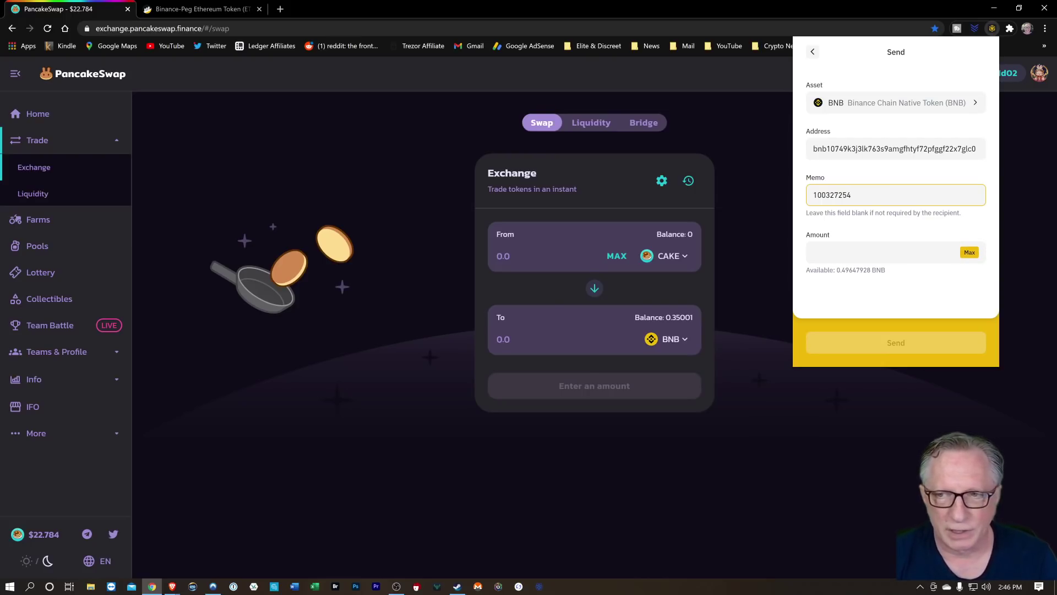
Send 0.4 BNB to the deposit address and confirm the transfer
left_click(881, 252)
type(".4")
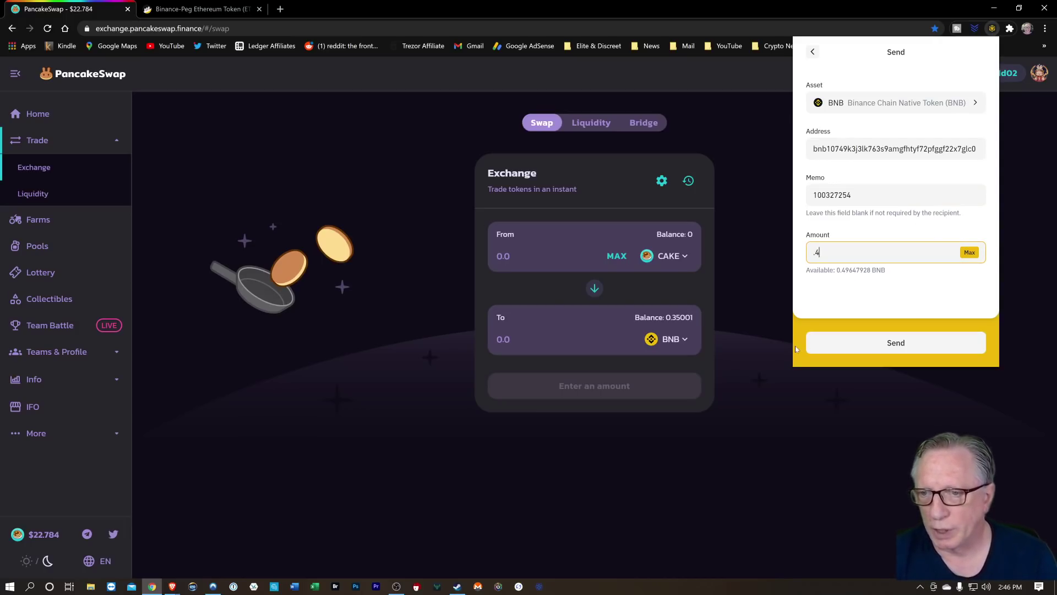
left_click(892, 347)
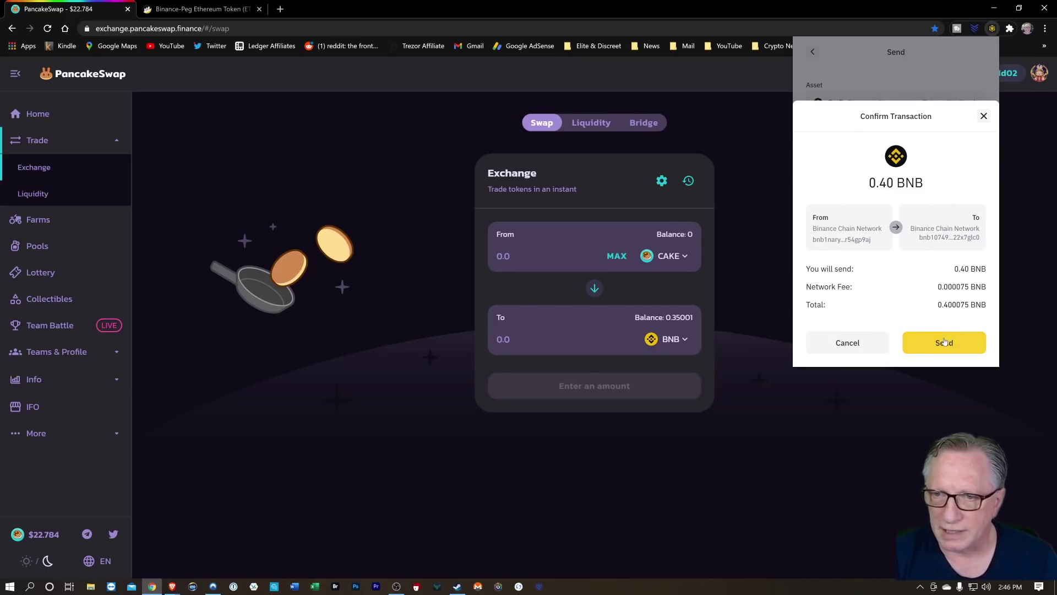
left_click(944, 343)
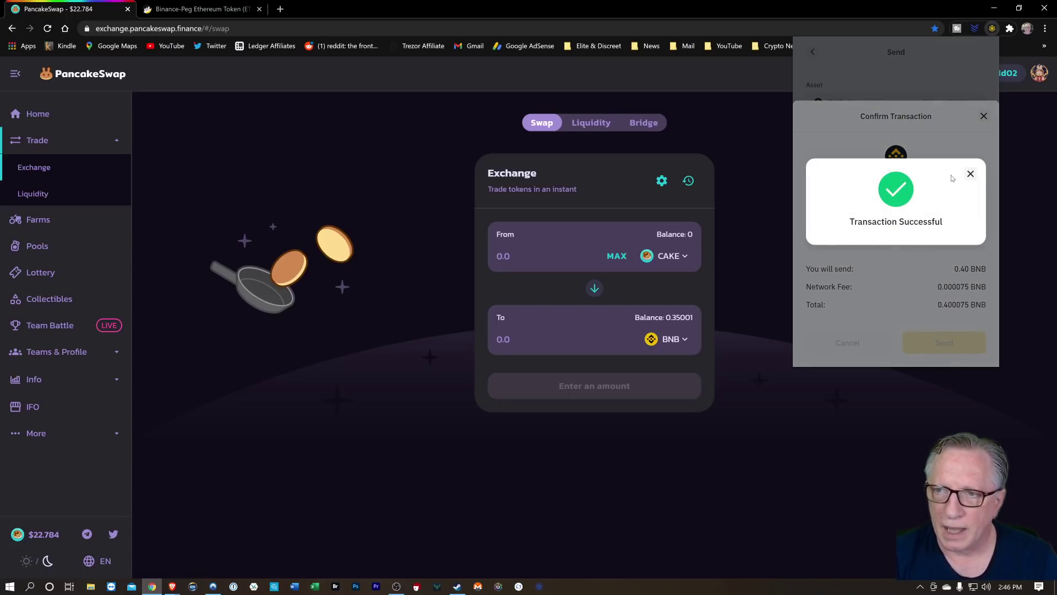
left_click(970, 173)
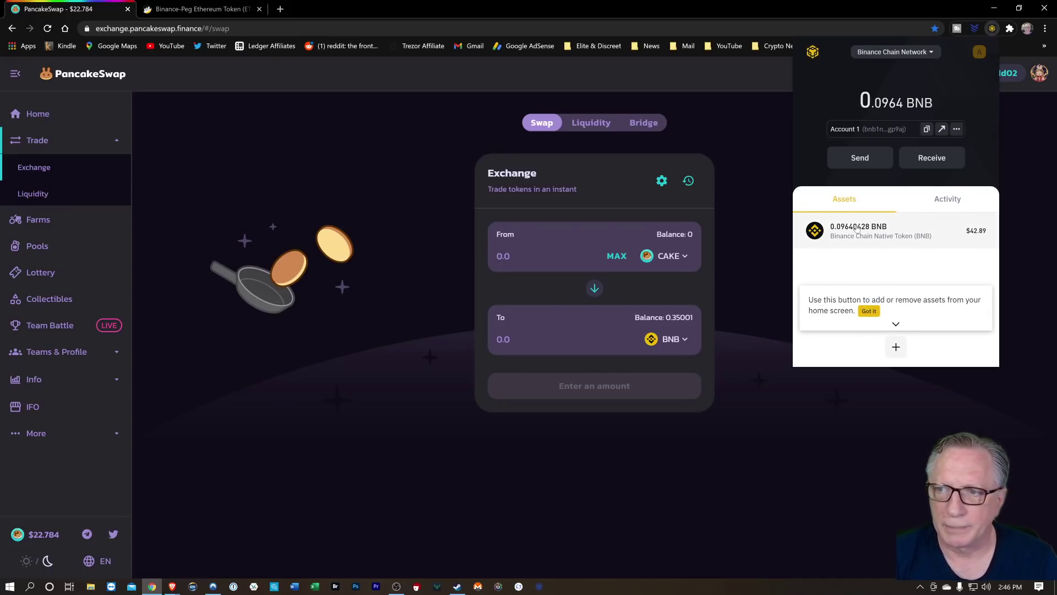
Check the Binance.US Balance page showing 0.42975016 BNB
key("alt+Tab")
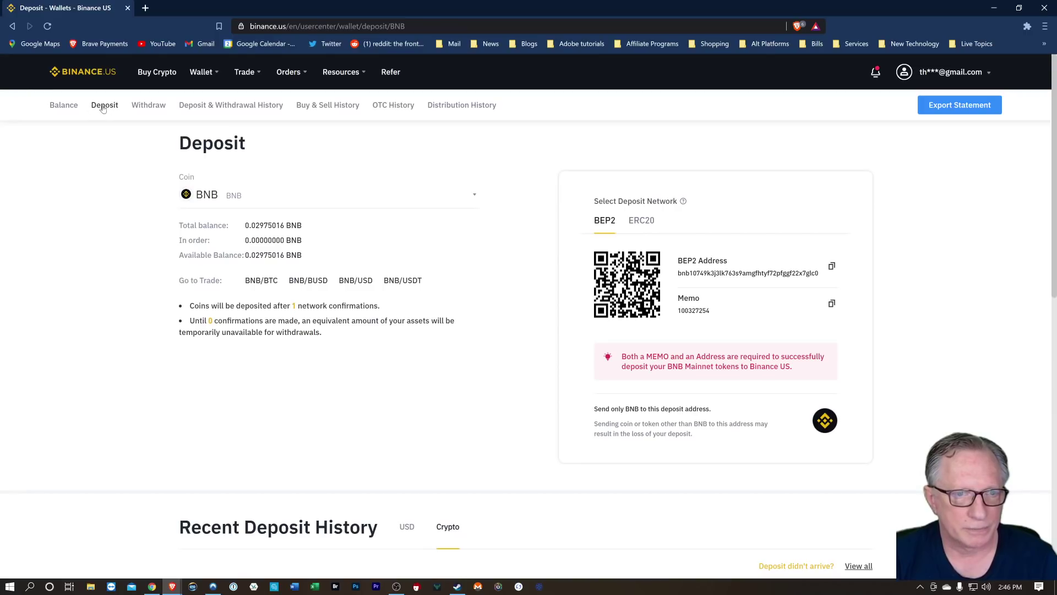
left_click(63, 104)
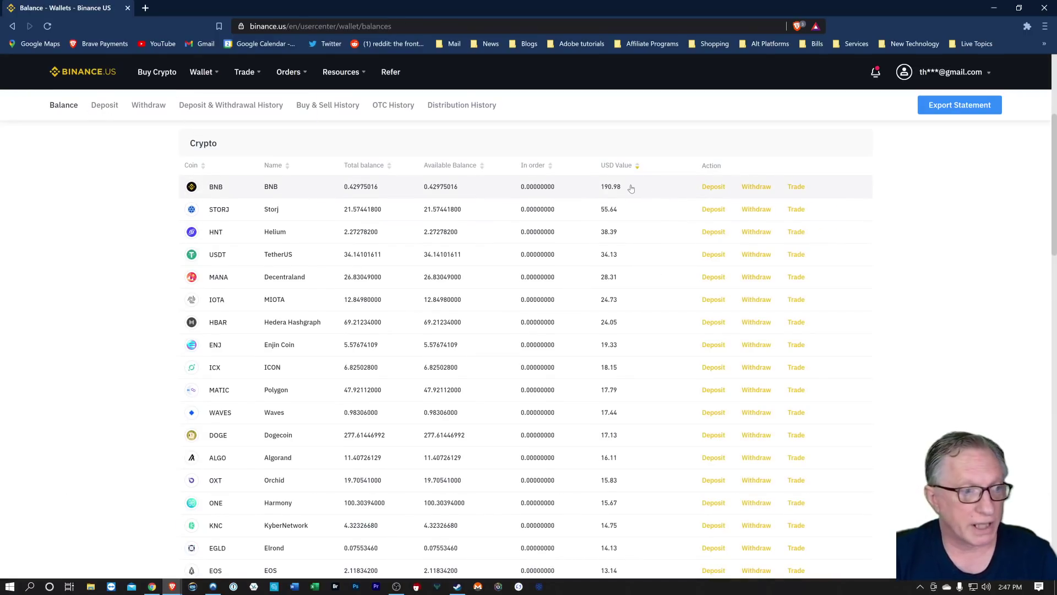